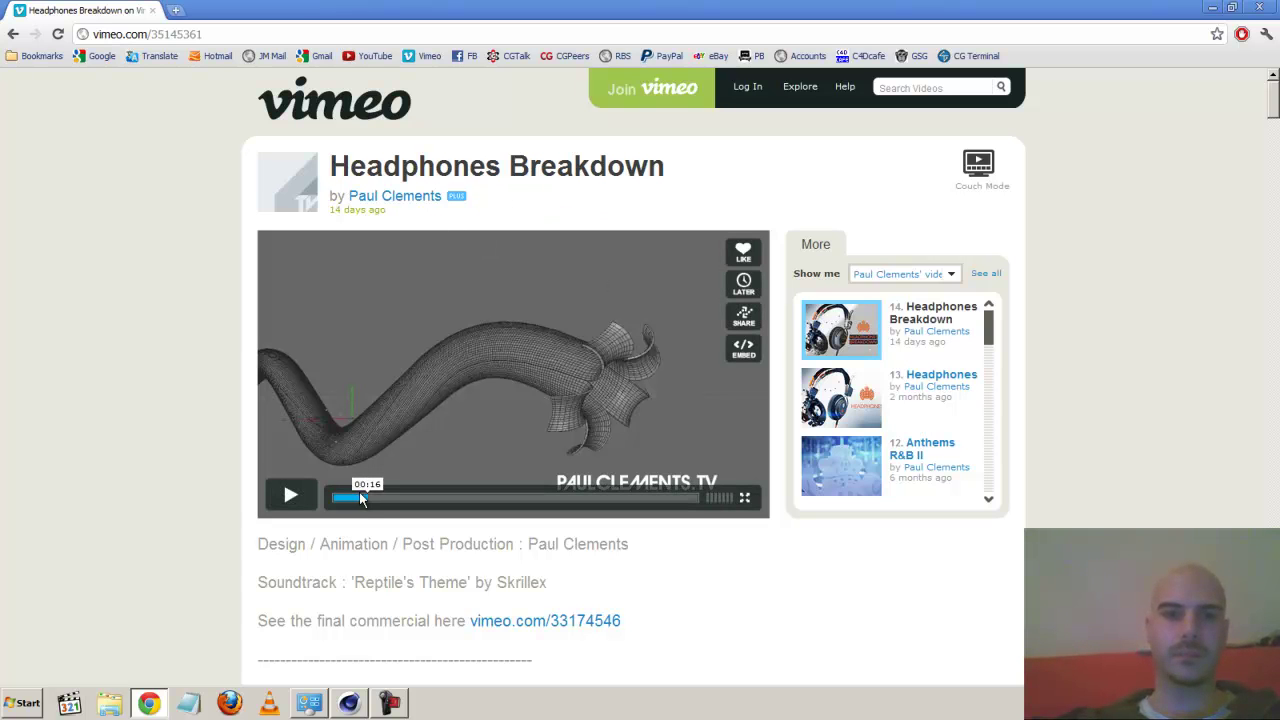
# Play the Headphones Breakdown reference video around 00:09 to 00:16 to study the peeling cable animation
pyautogui.click(358, 507)
pyautogui.click(290, 495)
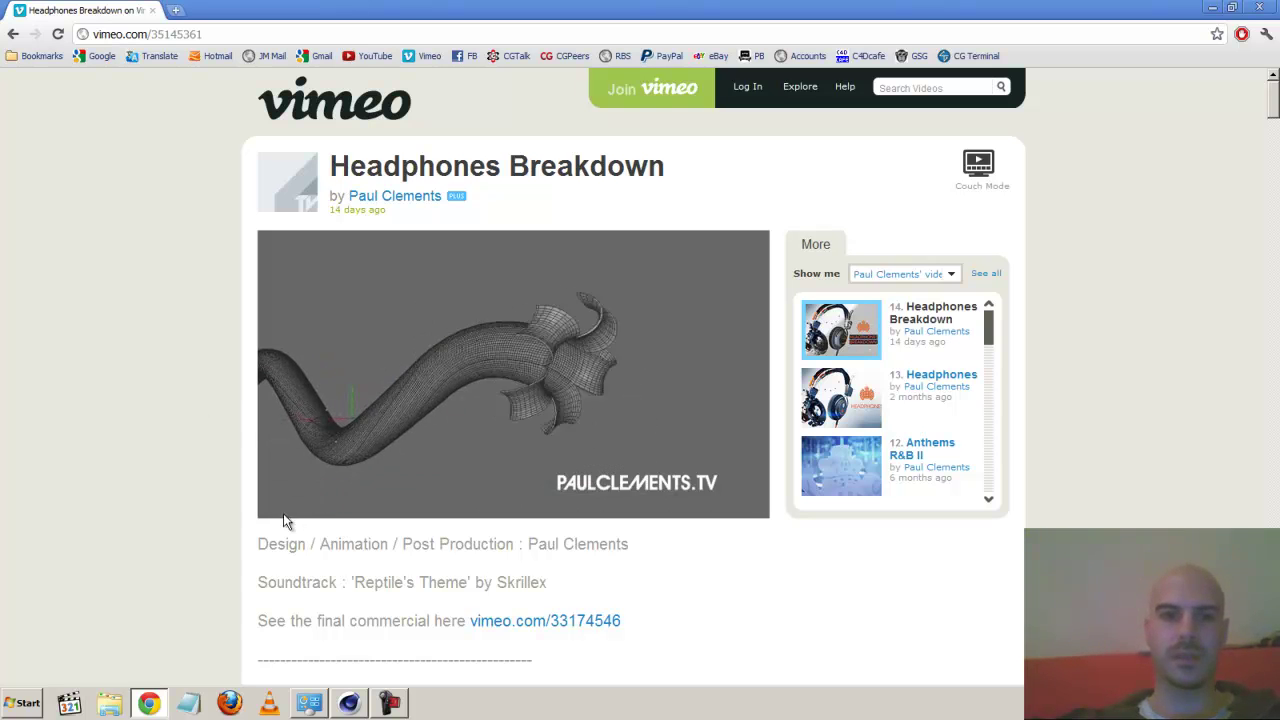
pyautogui.click(309, 500)
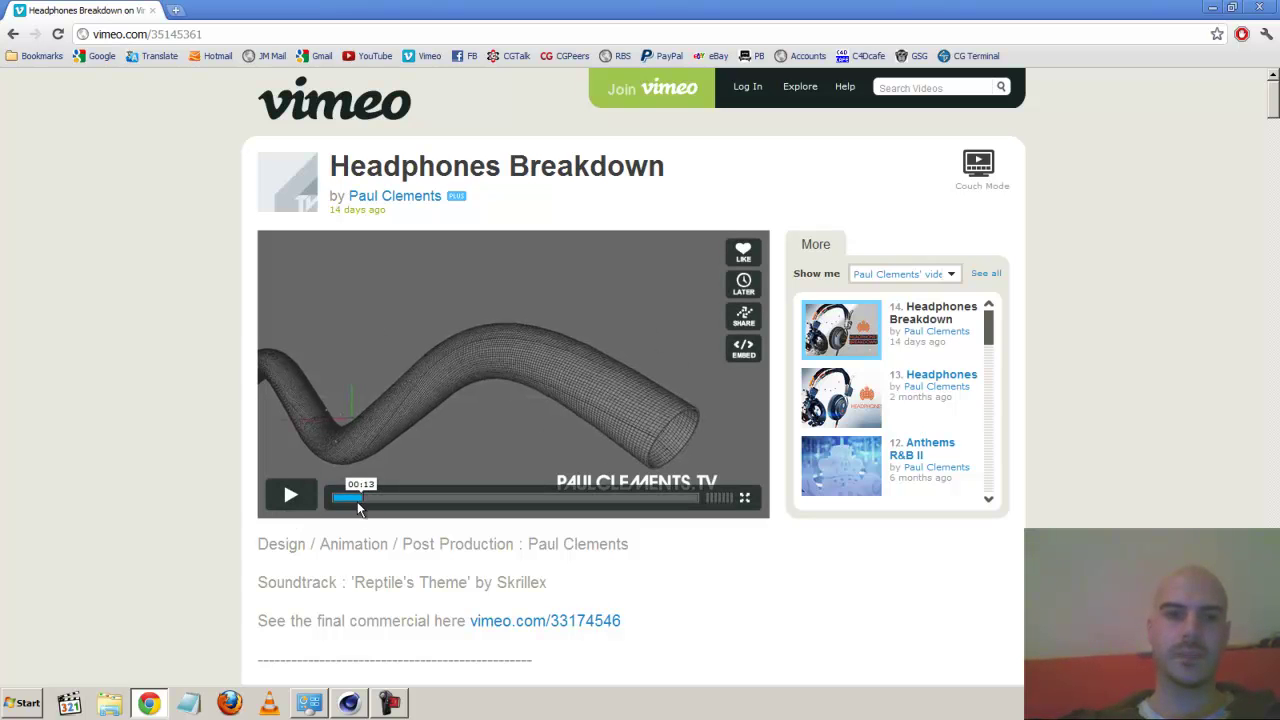
pyautogui.click(354, 501)
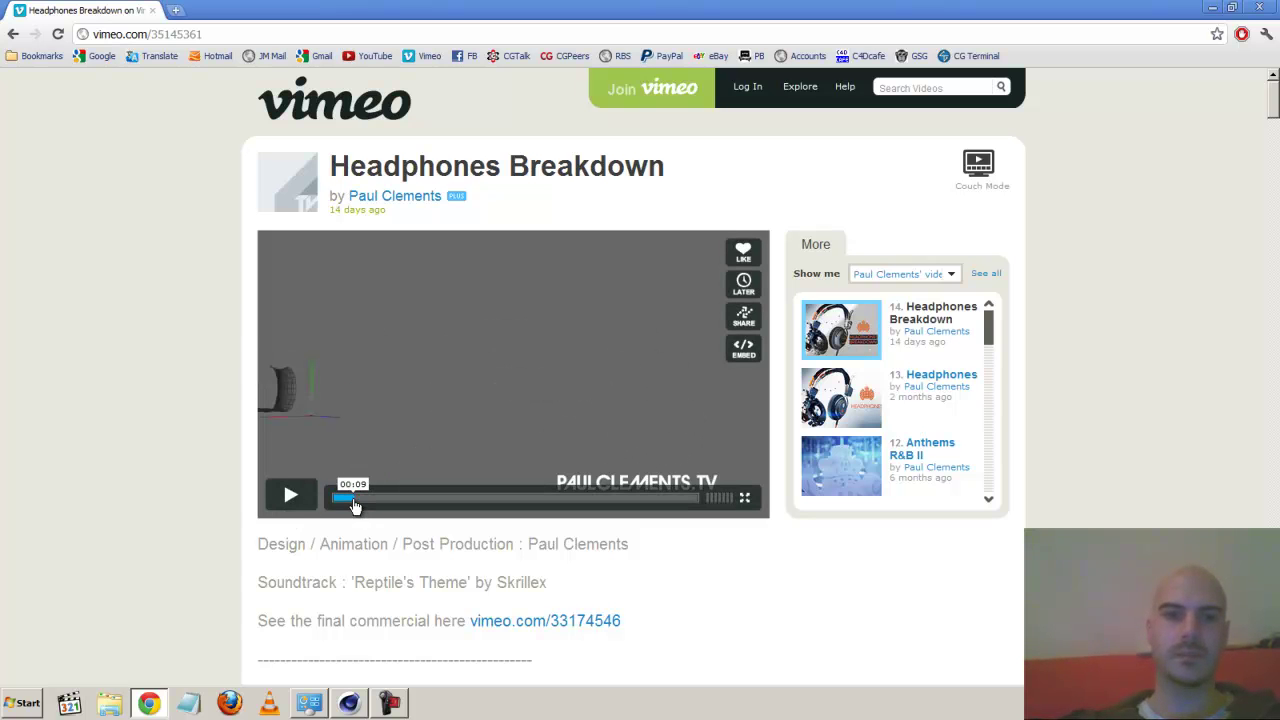
pyautogui.click(290, 495)
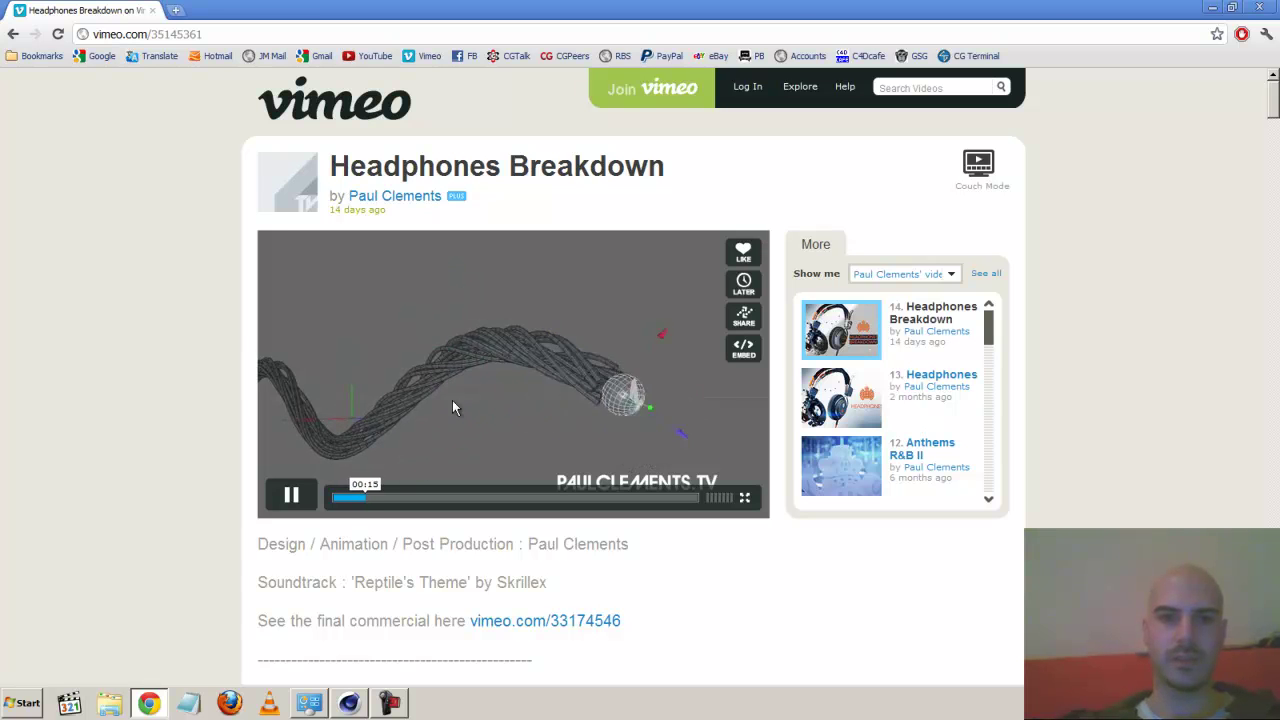
pyautogui.click(286, 496)
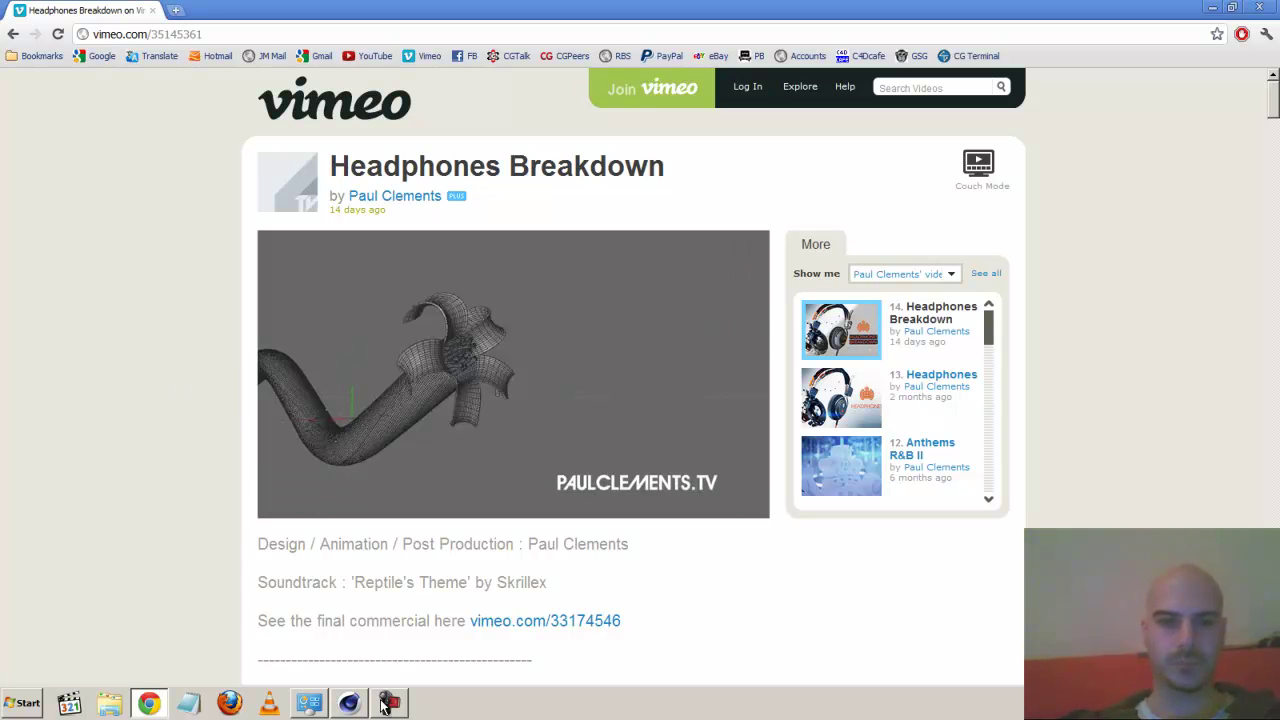
# Switch to Cinema 4D, play the wire animation from the first frame, and disable the innerwires Sweep NURBS
pyautogui.click(349, 703)
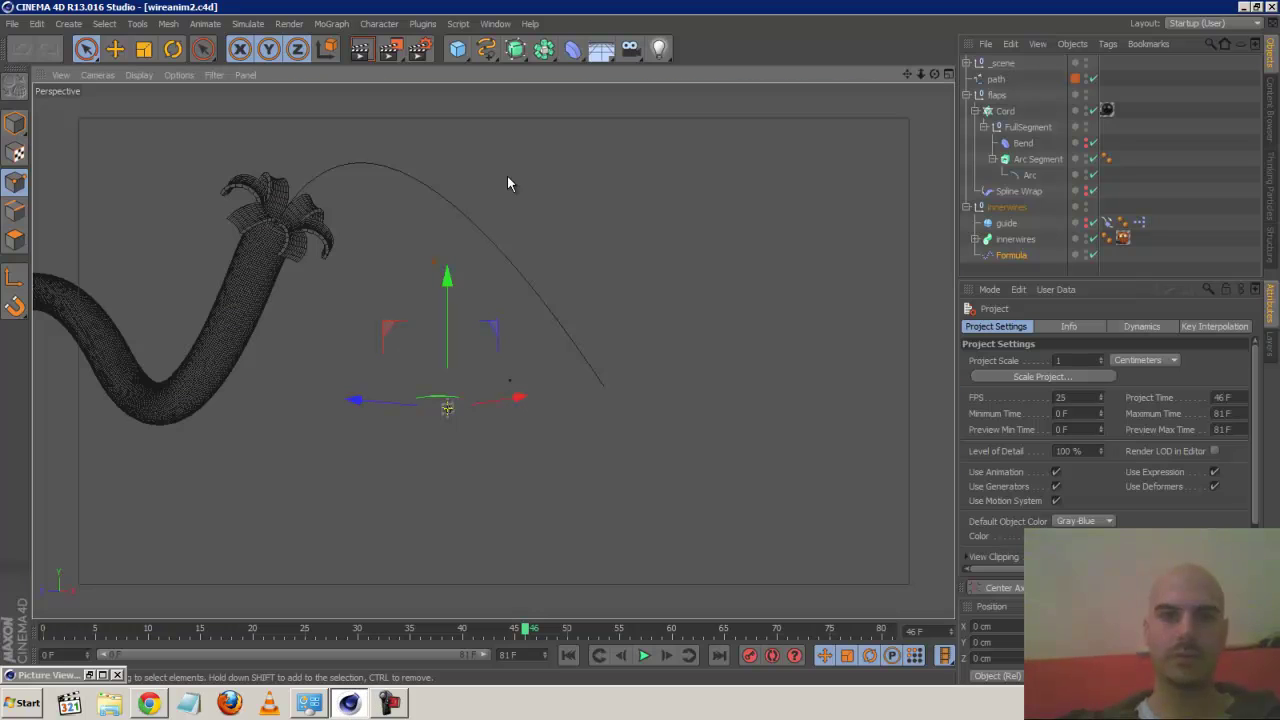
pyautogui.click(568, 655)
pyautogui.click(643, 655)
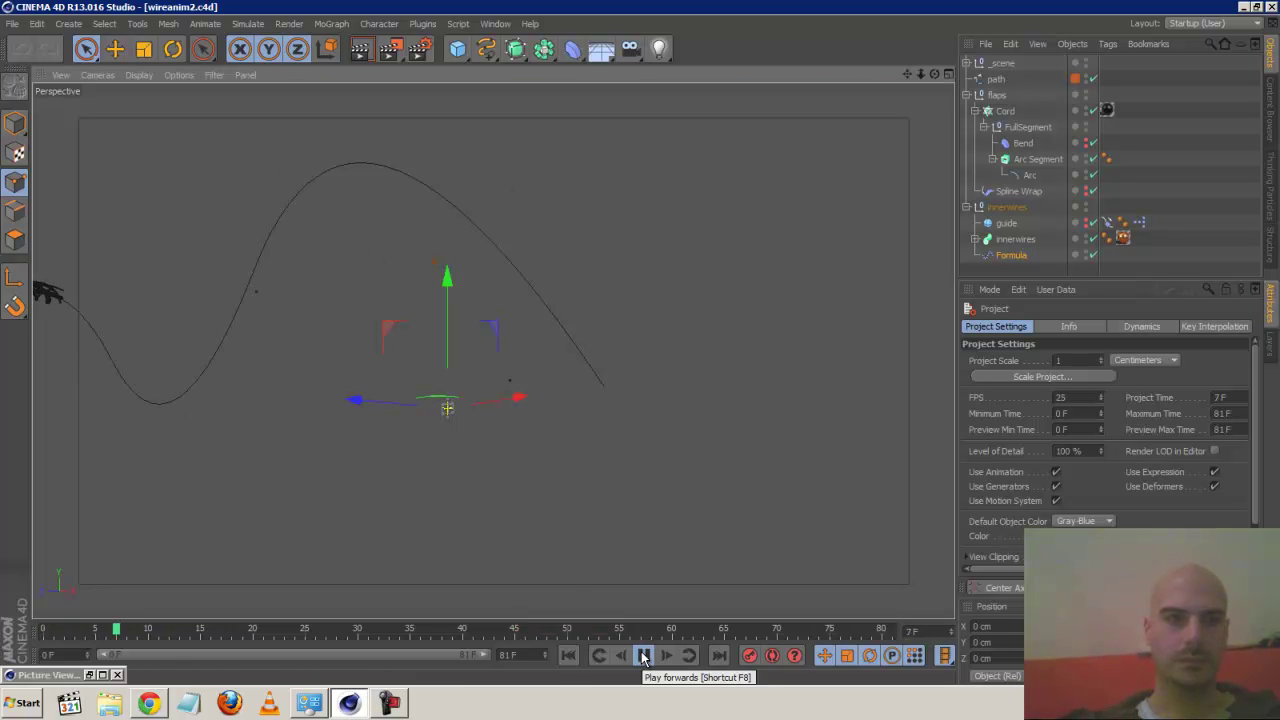
pyautogui.click(643, 655)
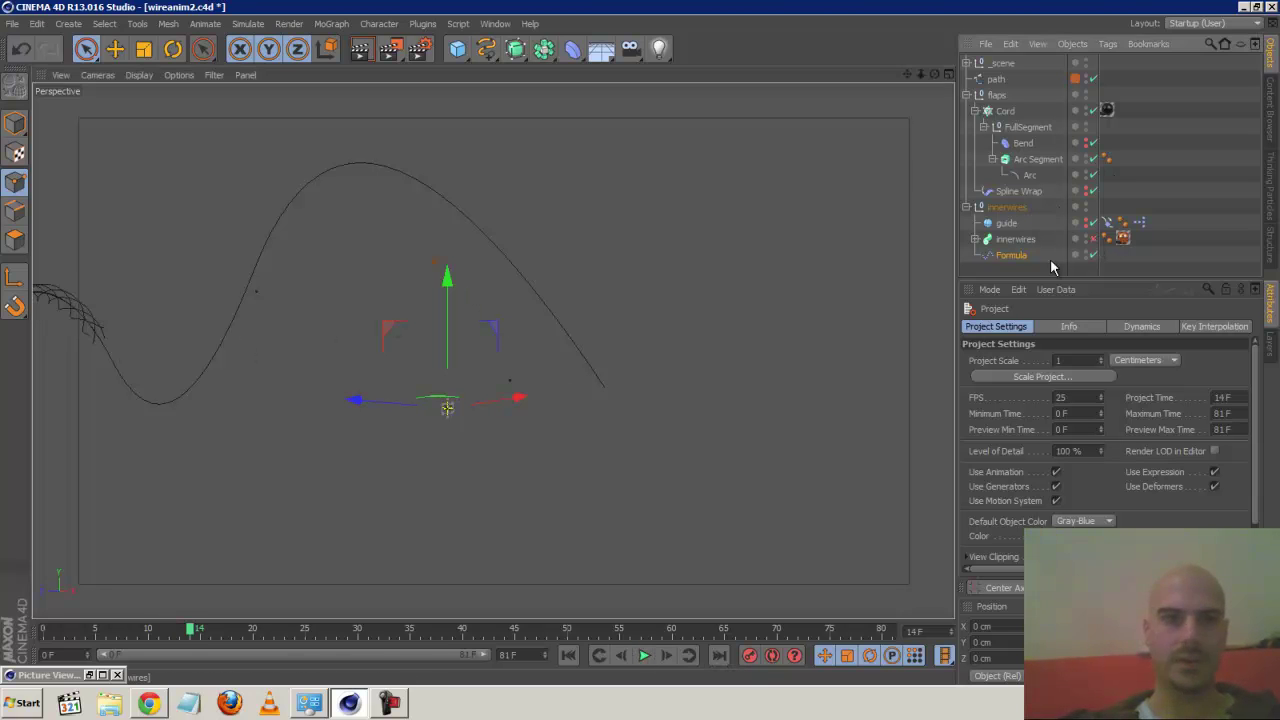
# Replay the animation from the first frame and review the rendered version in the Picture Viewer
pyautogui.click(567, 655)
pyautogui.click(640, 655)
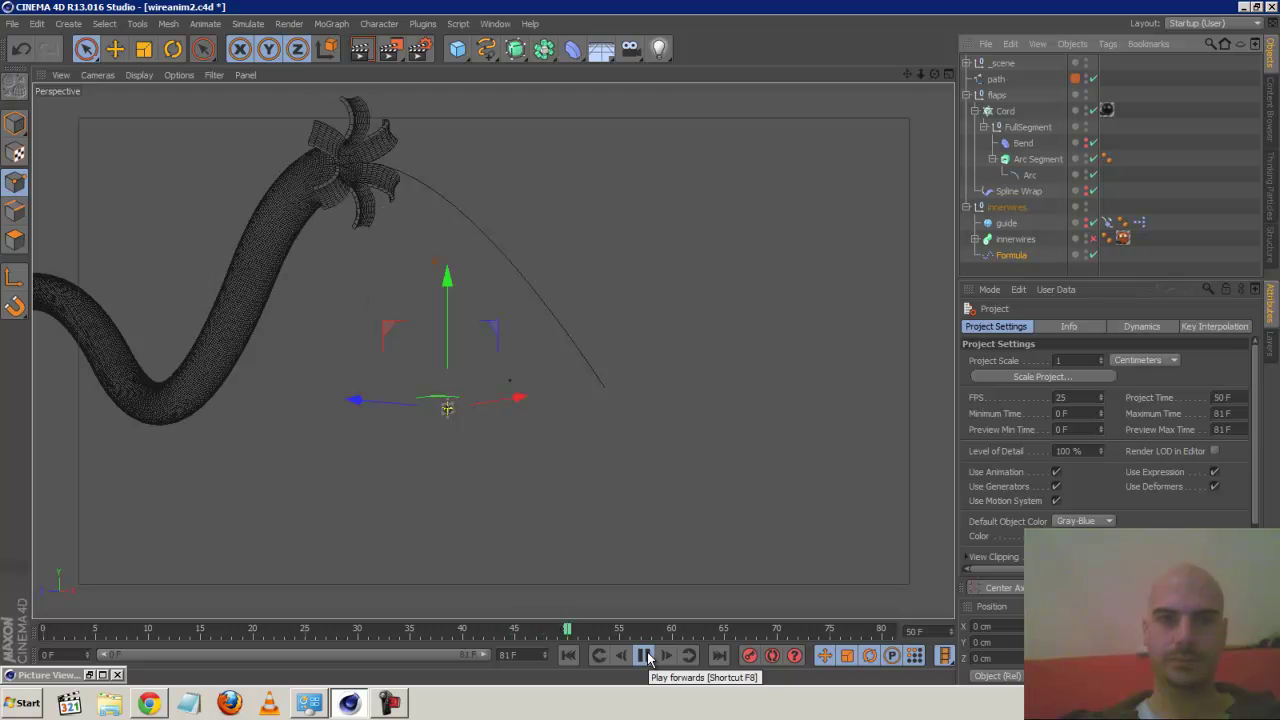
pyautogui.click(645, 655)
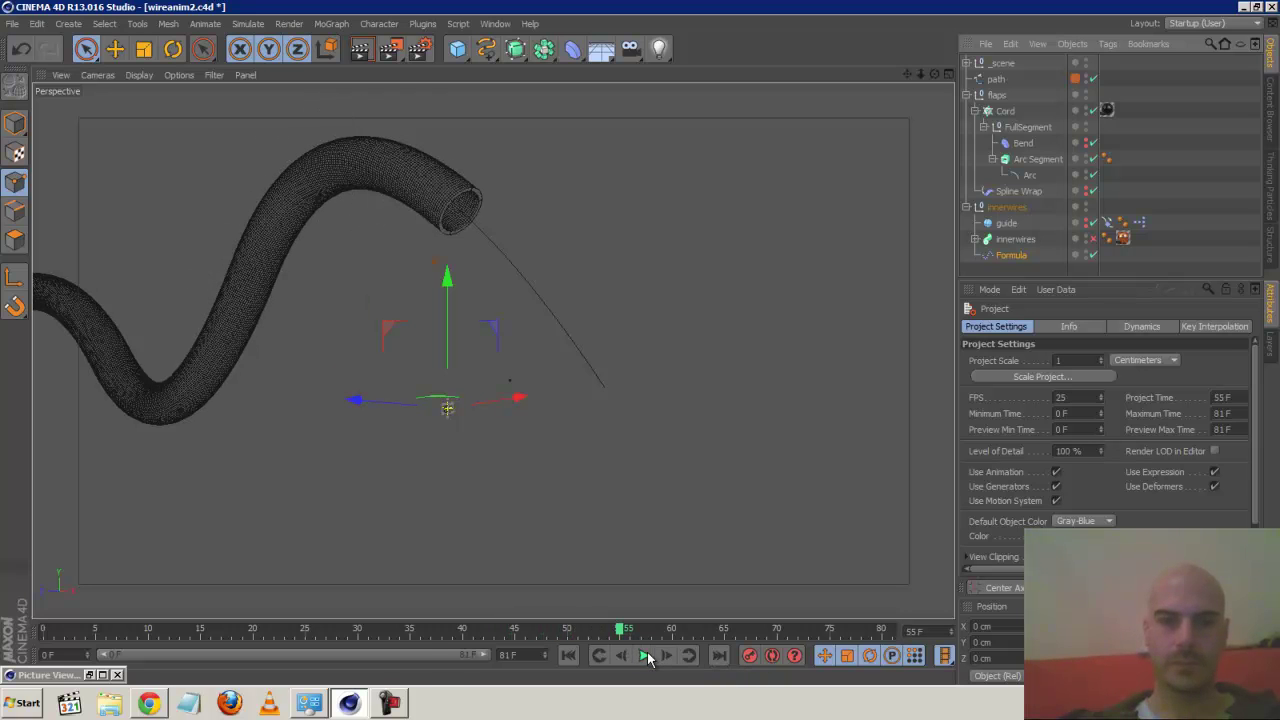
pyautogui.click(90, 675)
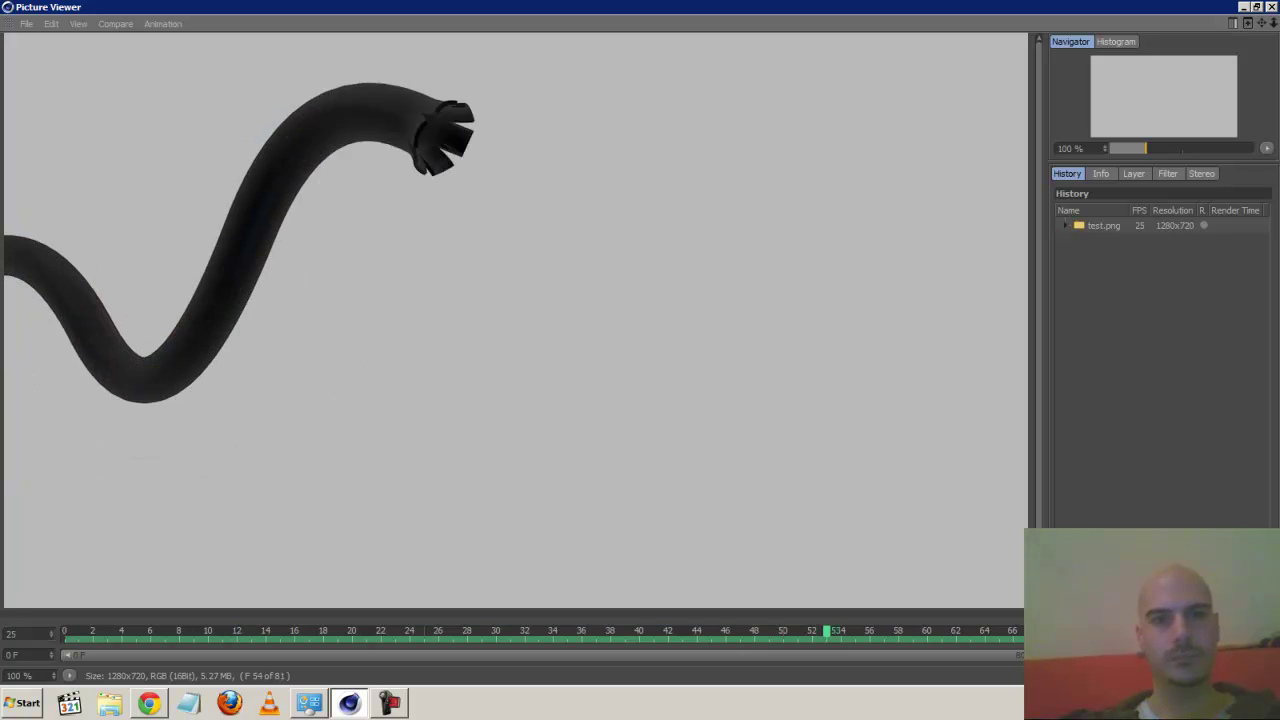
pyautogui.click(1241, 7)
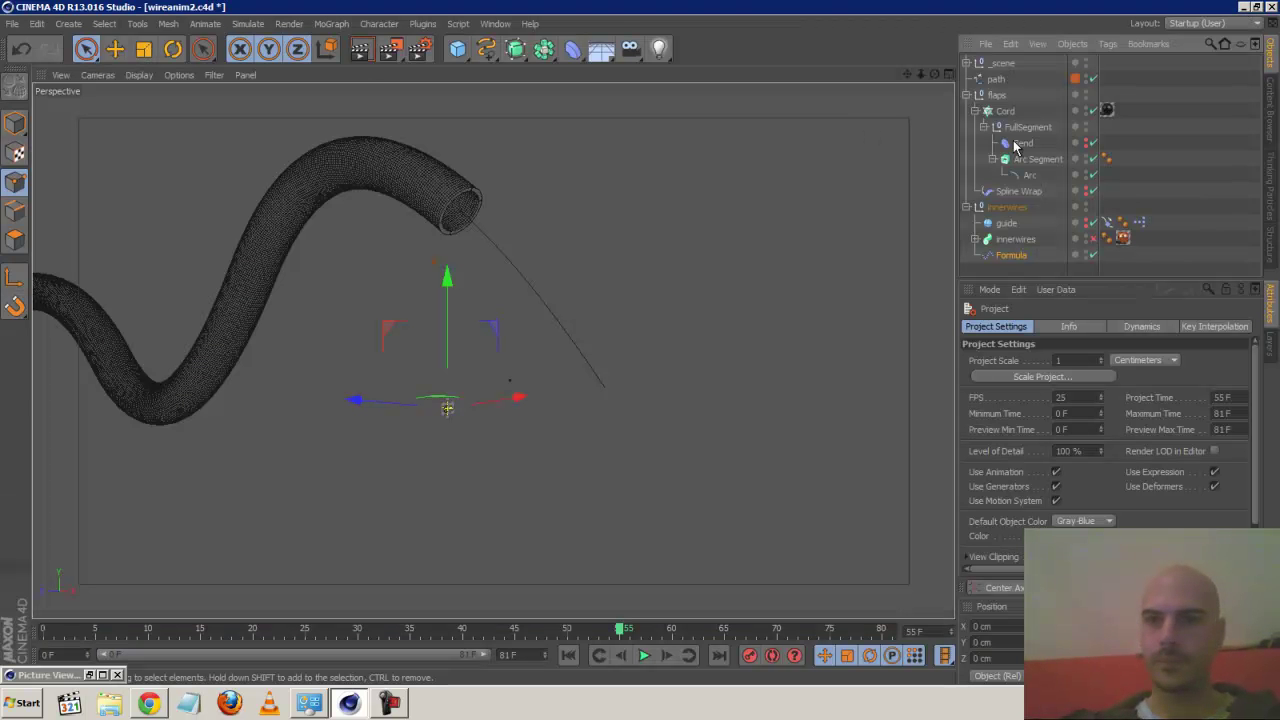
# Collapse the flaps and innerwires groups and look through the scene's main objects: _scene, path, flaps and innerwires
pyautogui.click(966, 95)
pyautogui.click(966, 111)
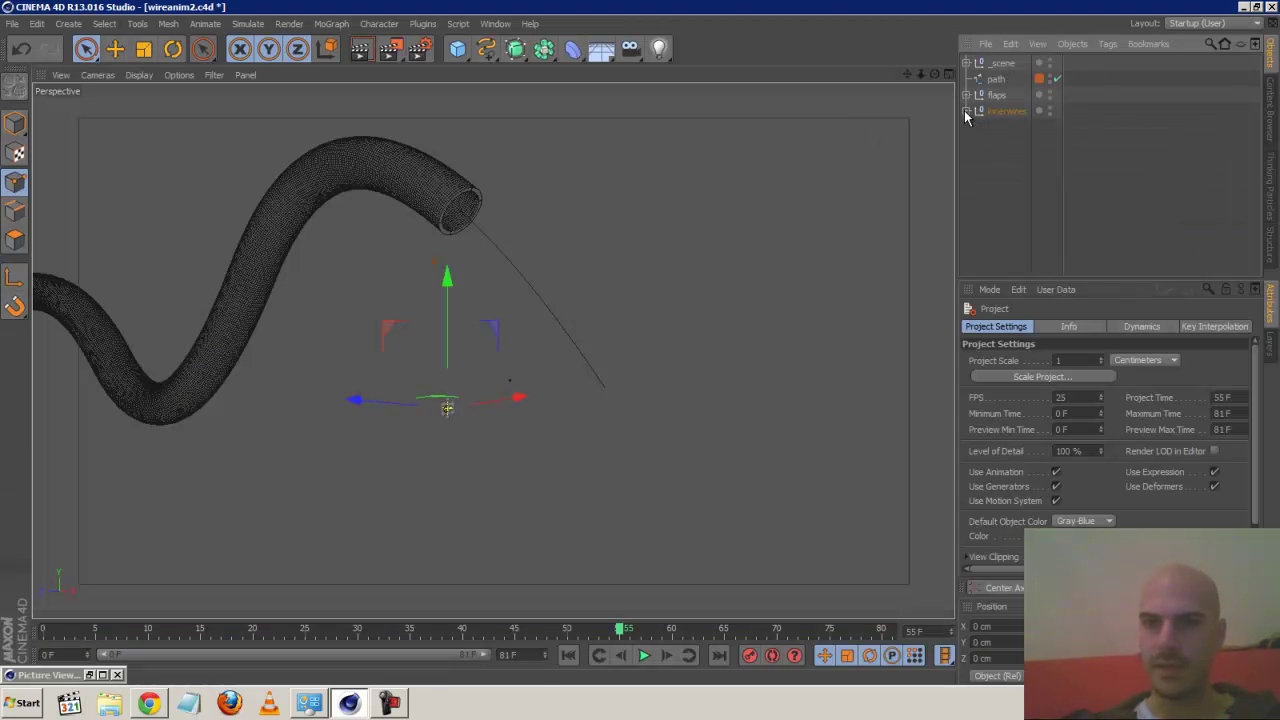
pyautogui.click(1000, 64)
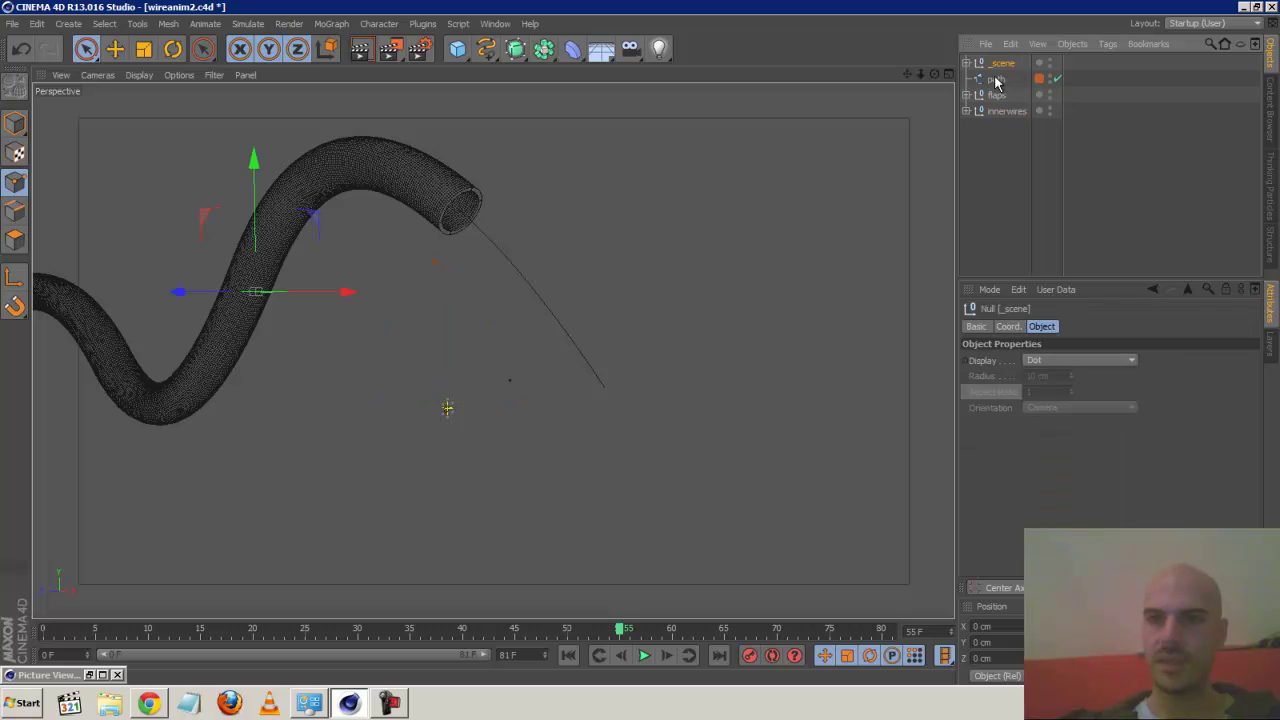
pyautogui.click(997, 80)
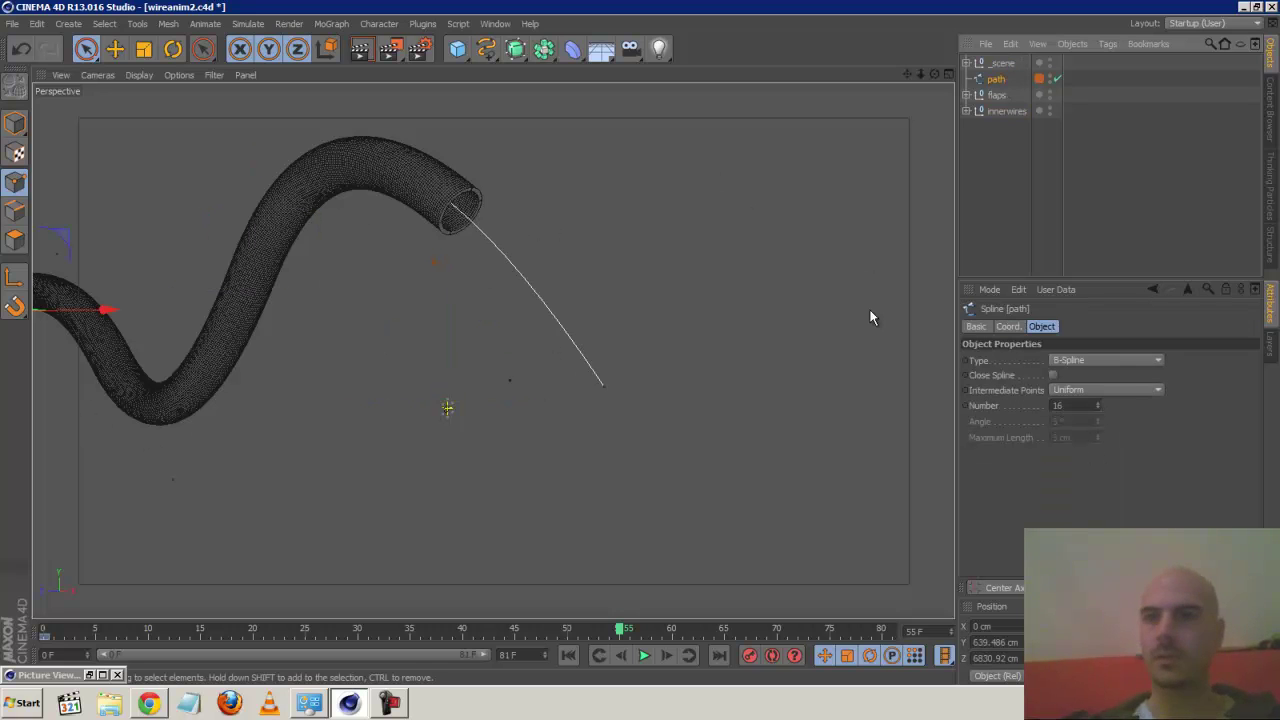
pyautogui.click(997, 95)
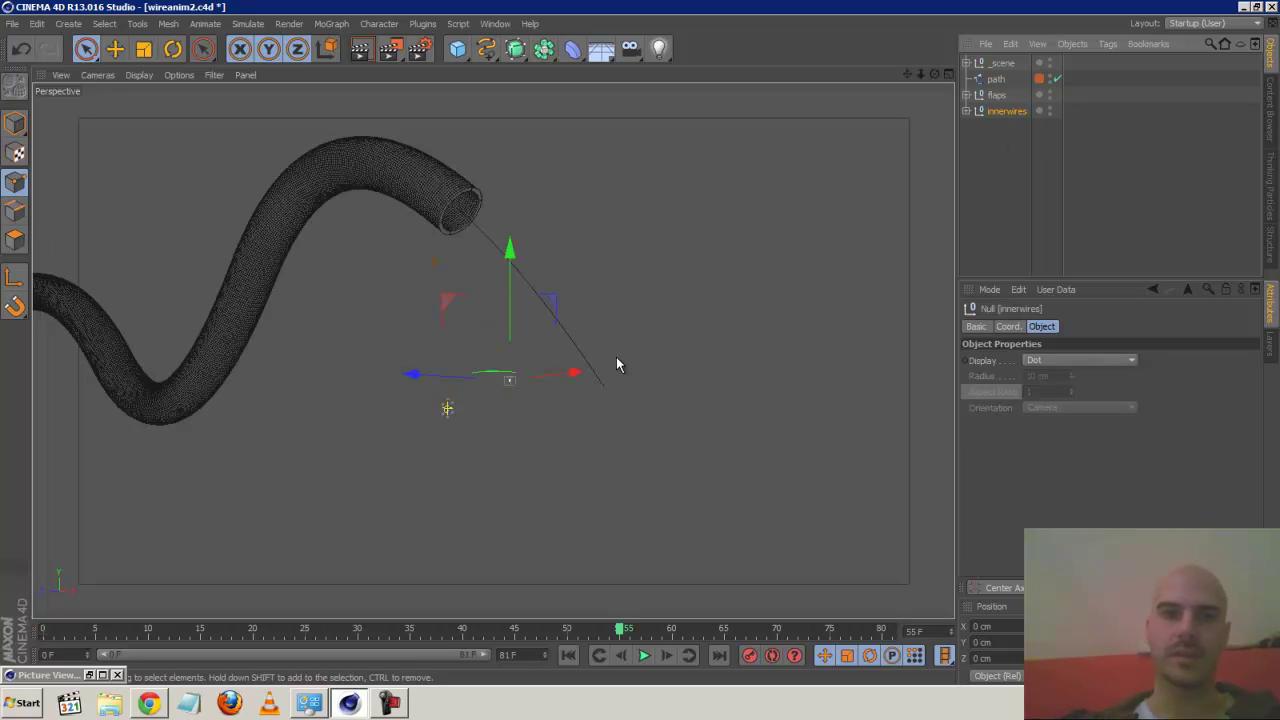
# Expand the innerwires group and play the traced wires' animation from the first frame
pyautogui.click(568, 655)
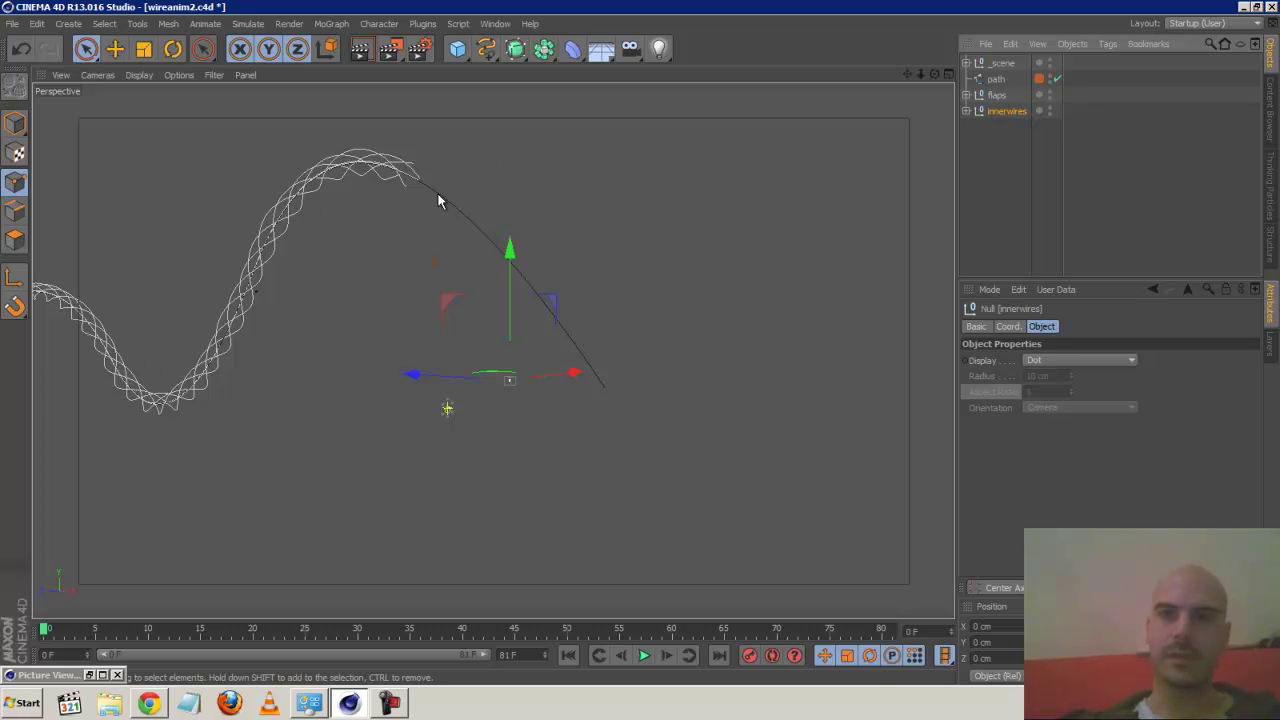
pyautogui.click(966, 111)
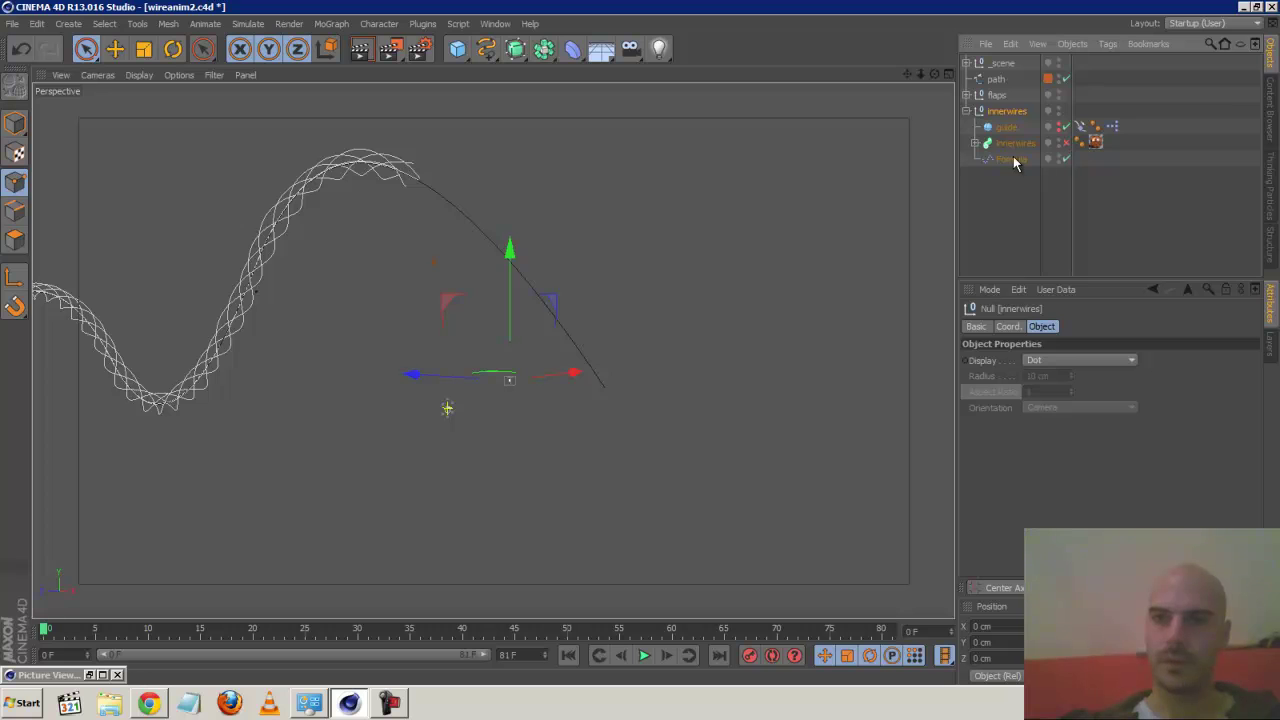
pyautogui.click(1065, 143)
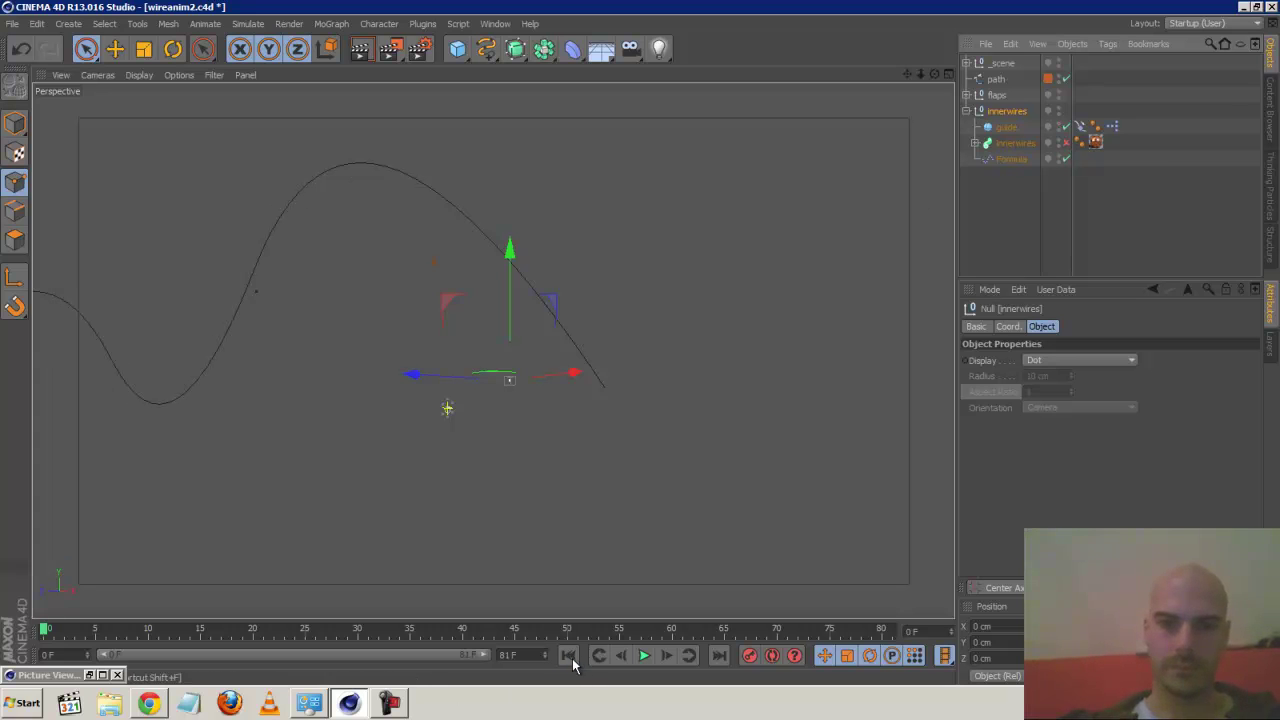
pyautogui.click(644, 655)
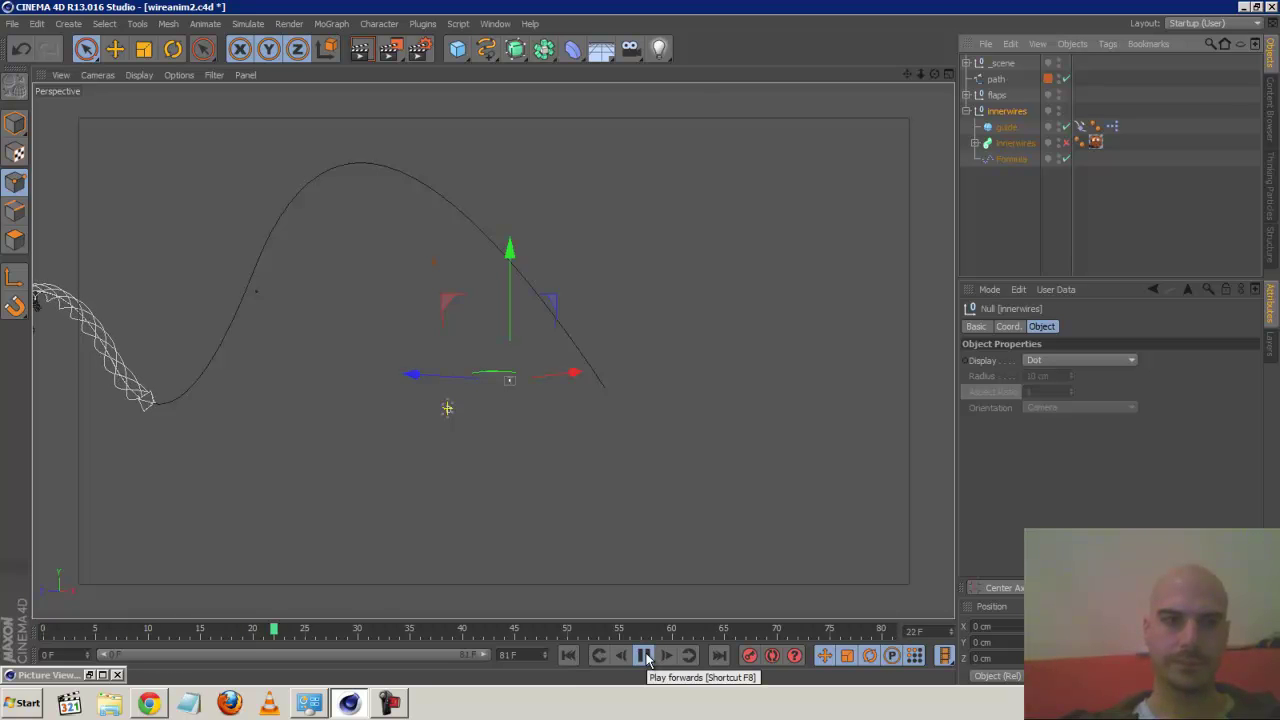
pyautogui.click(644, 655)
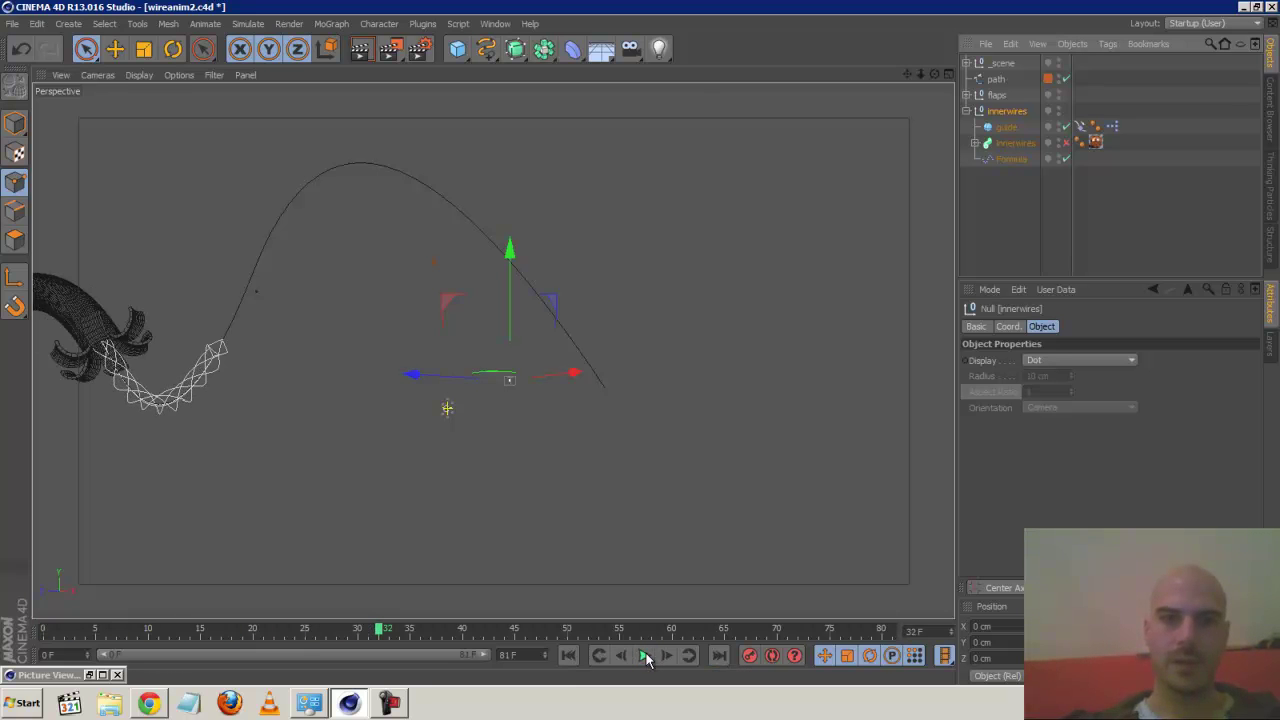
# Inspect the guide sphere's settings and the Tracer object inside the innerwires Sweep NURBS
pyautogui.click(1003, 129)
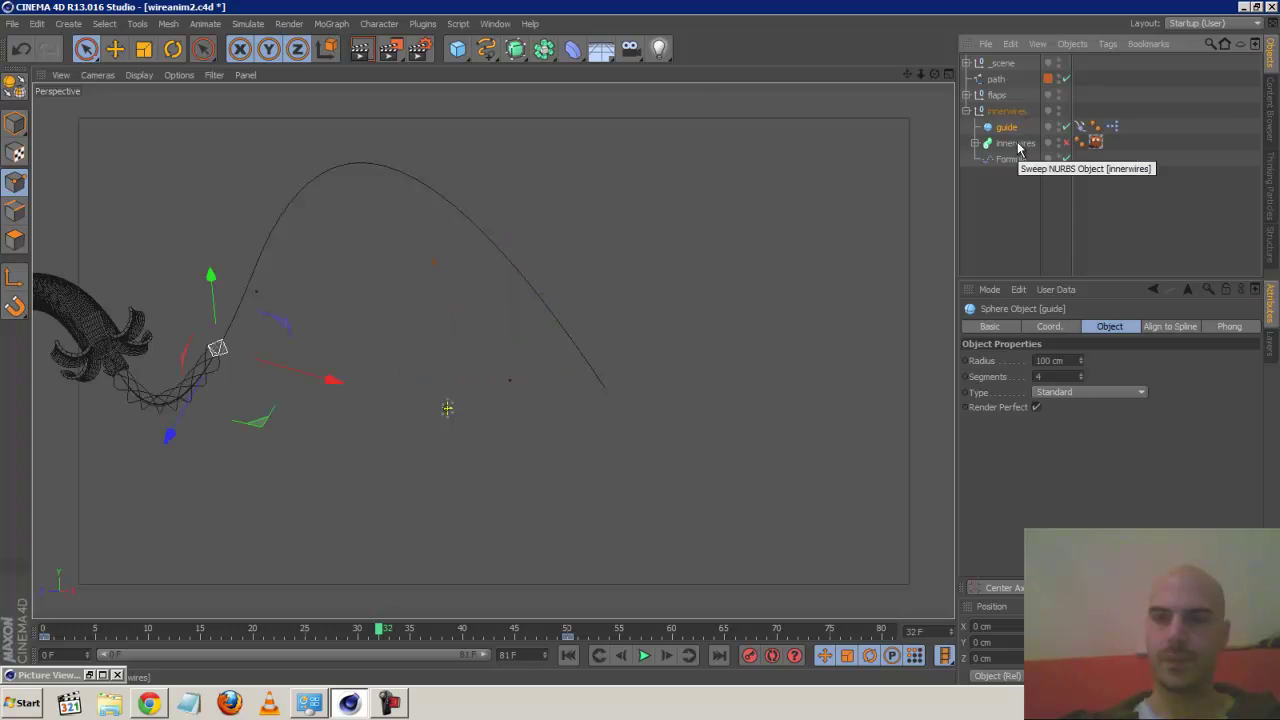
pyautogui.click(976, 143)
pyautogui.click(1020, 176)
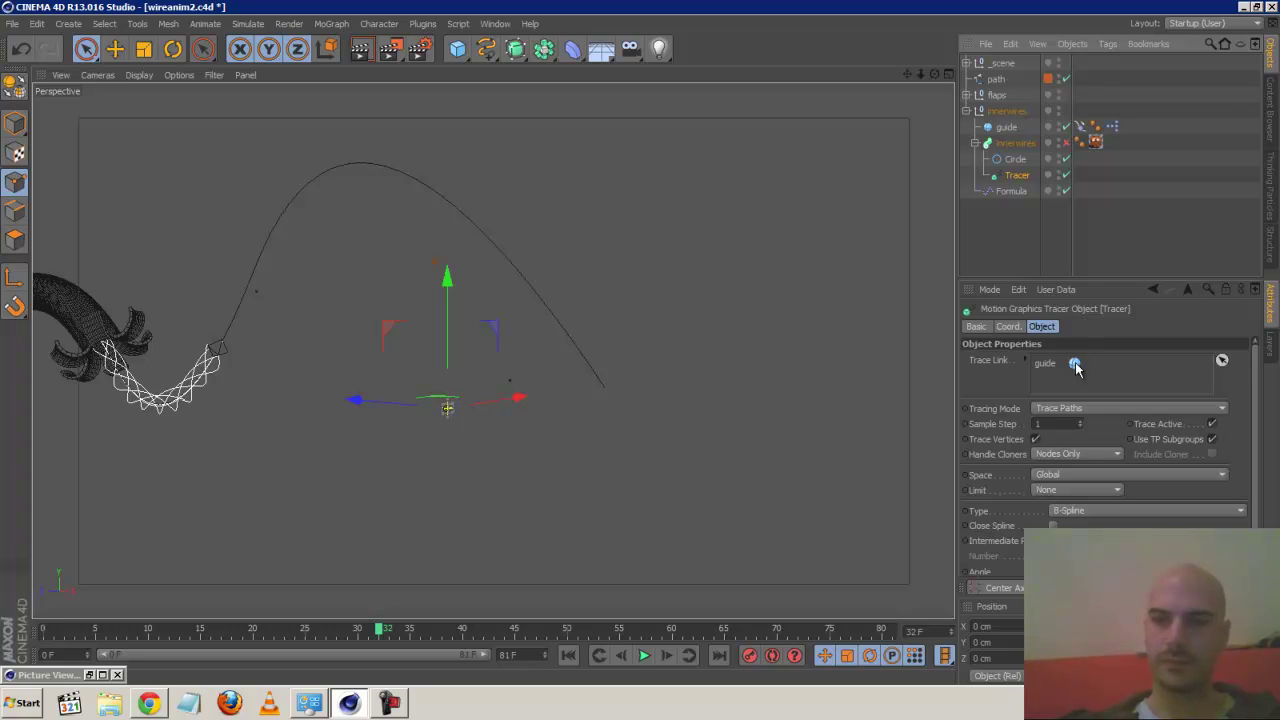
# Examine the guide's XPresso setup, where multiplied time drives its Global Rotation . B
pyautogui.click(1112, 127)
pyautogui.doubleClick(1116, 133)
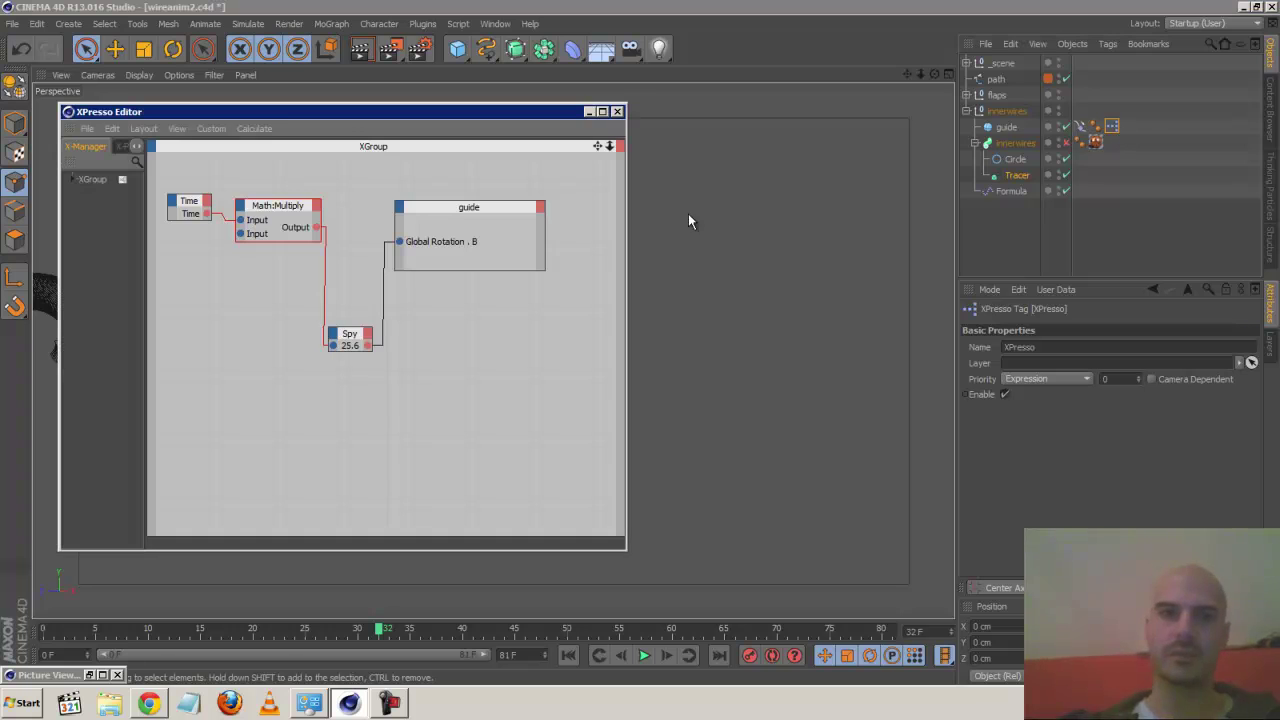
pyautogui.moveTo(437, 114); pyautogui.dragTo(845, 155)
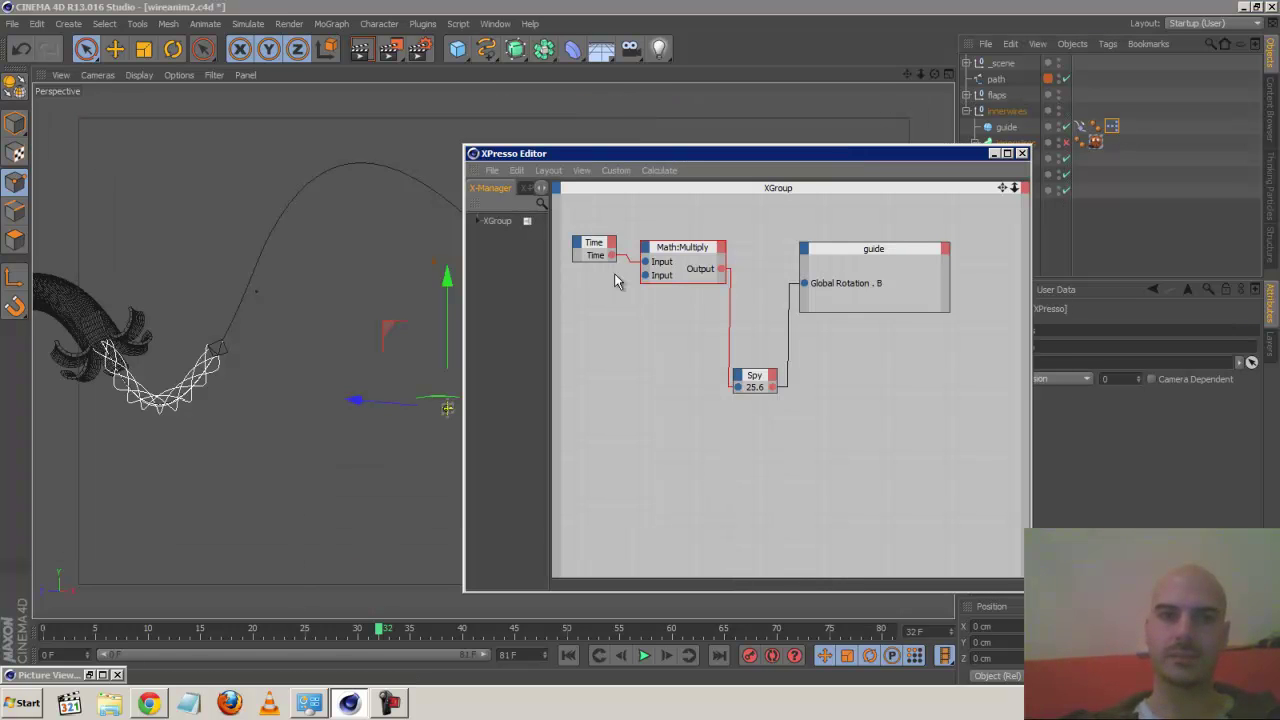
pyautogui.click(1022, 154)
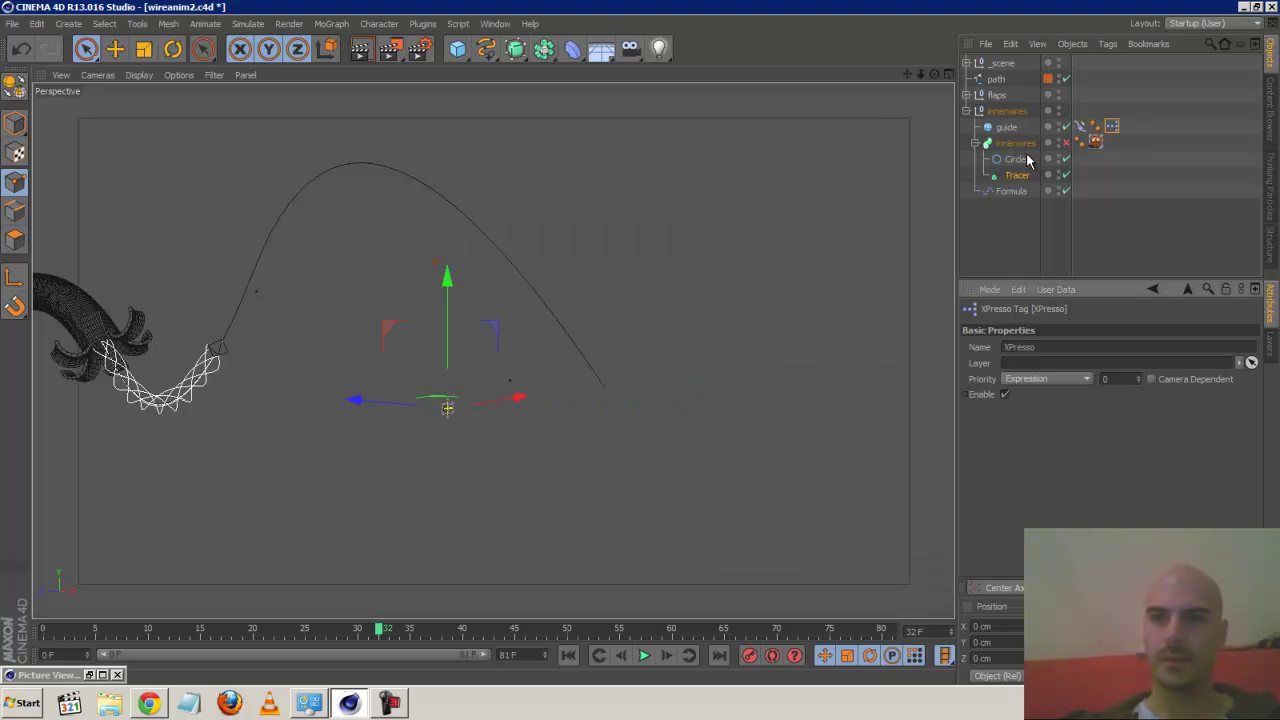
# Review the guide's Align to Spline tag, including its Tangential option, and recheck the rotation node in XPresso
pyautogui.click(1079, 127)
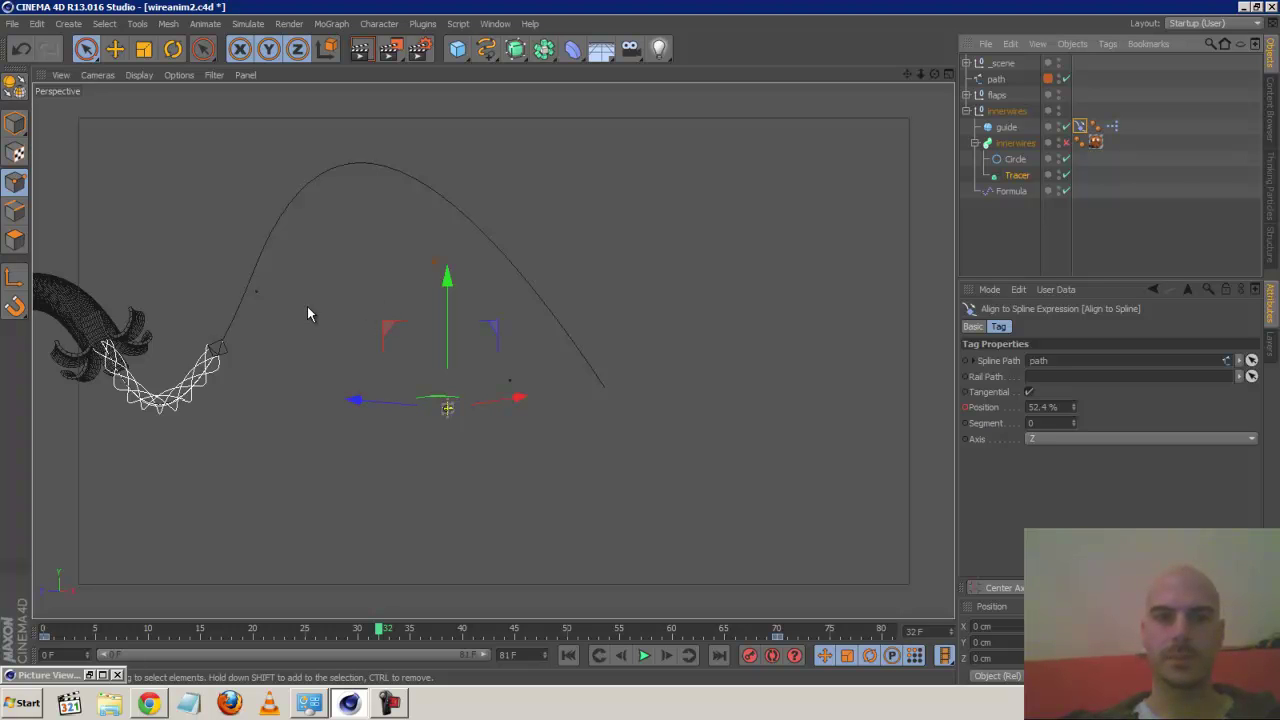
pyautogui.click(1029, 392)
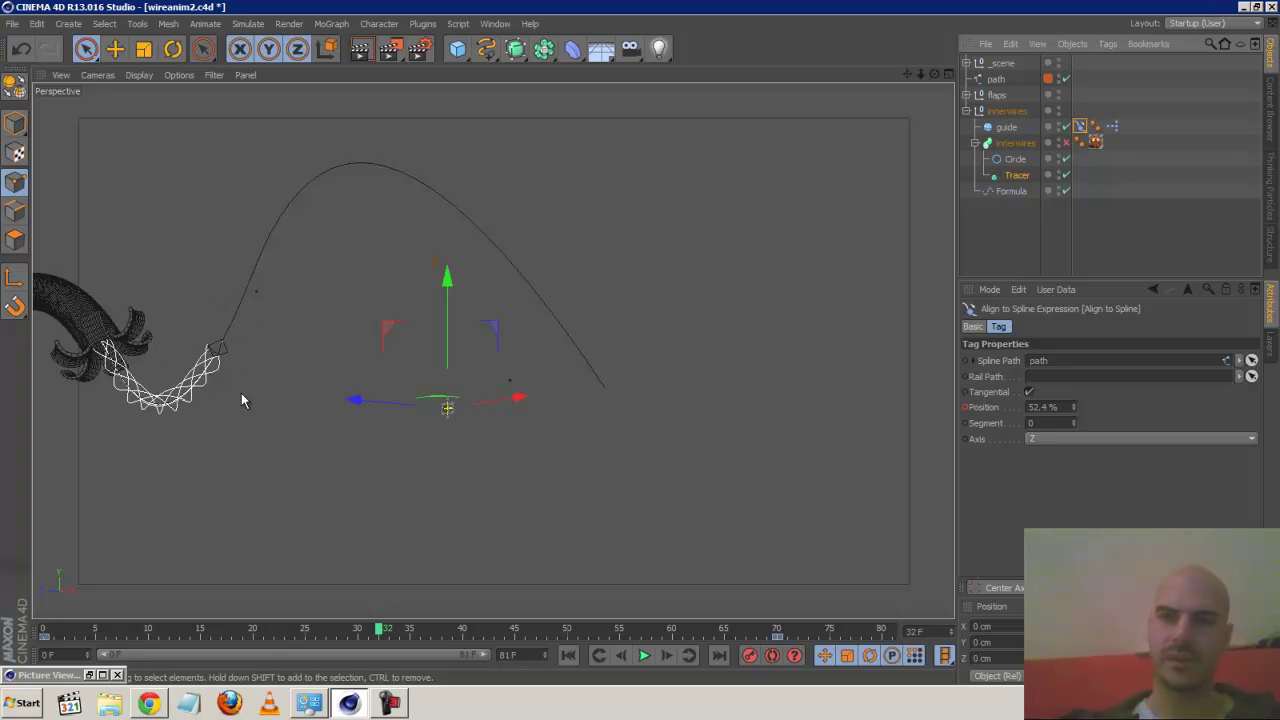
pyautogui.doubleClick(1111, 127)
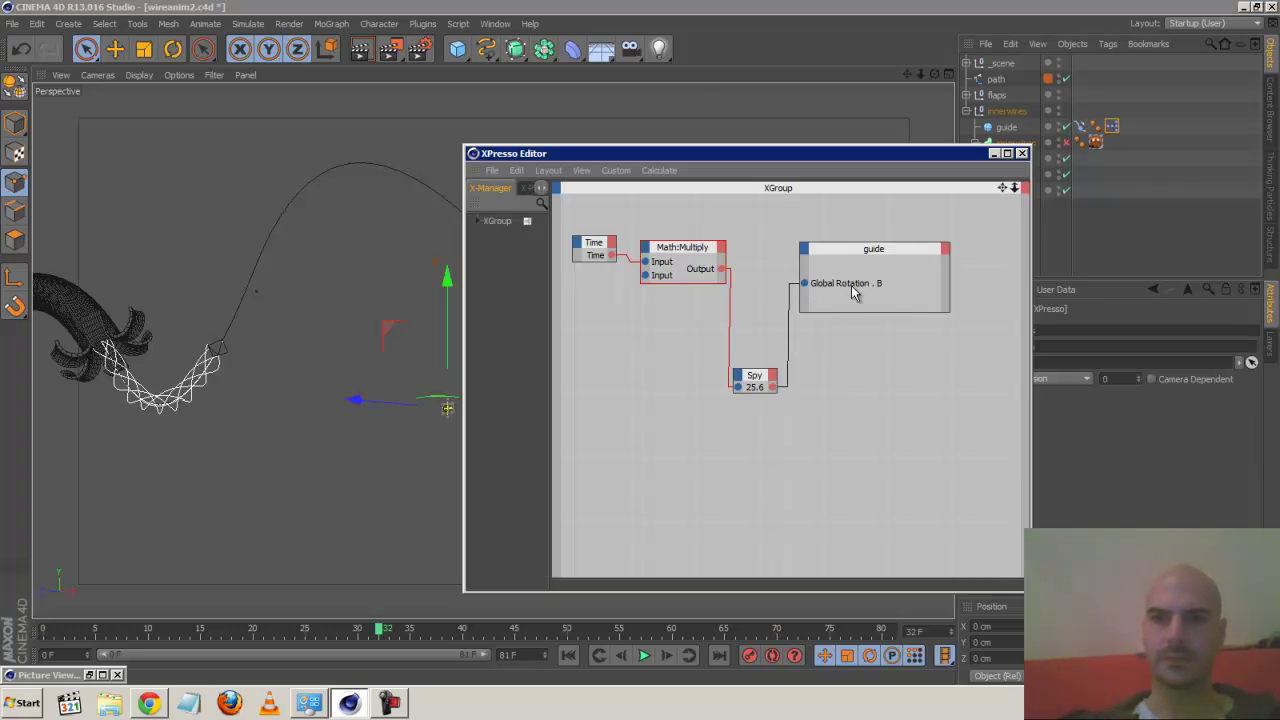
pyautogui.click(1022, 155)
# Collapse the innerwires group, select the flaps group and play its animation from the first frame
pyautogui.click(966, 112)
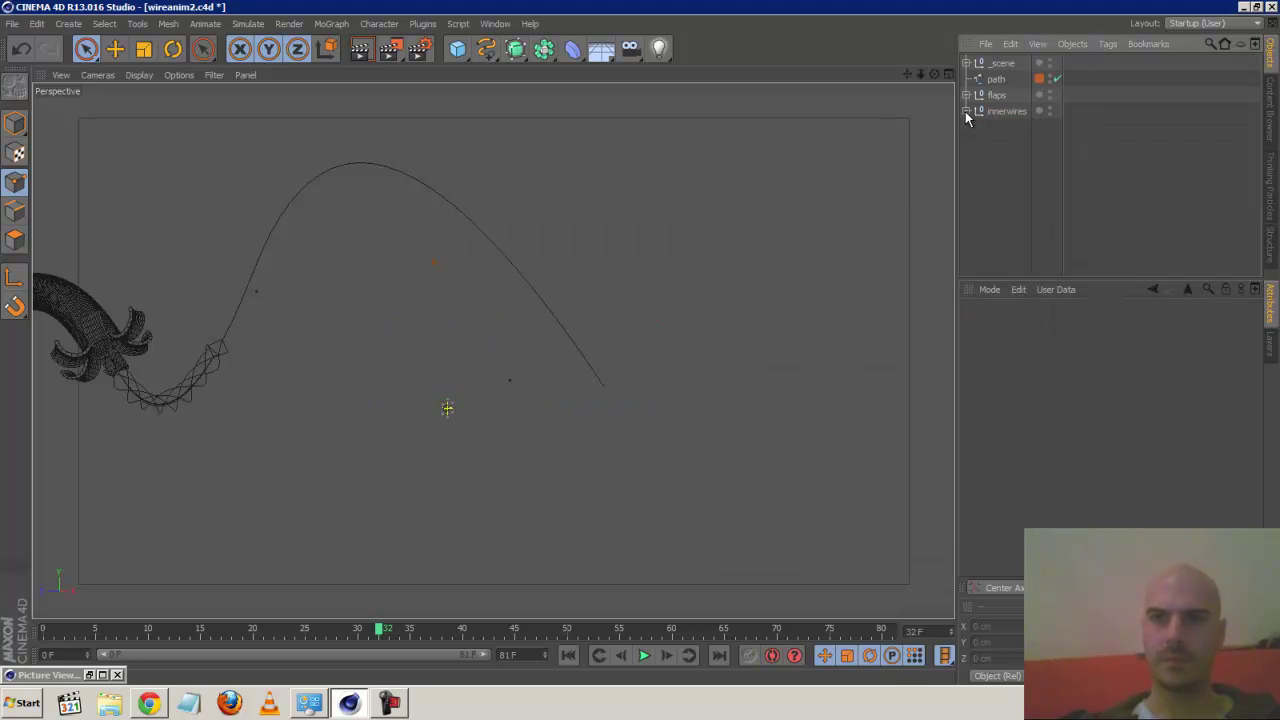
pyautogui.click(997, 94)
pyautogui.click(568, 655)
pyautogui.click(644, 655)
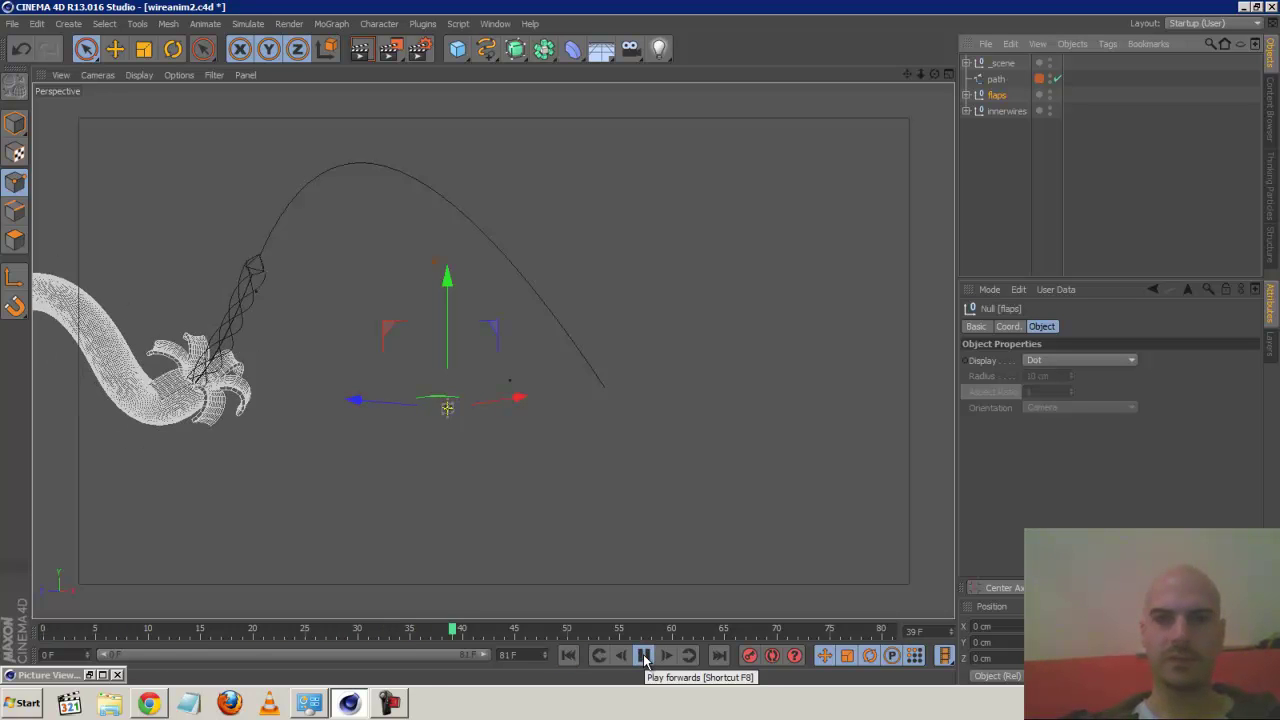
pyautogui.click(644, 655)
# Expand the flaps group and inspect its Arc spline, Arc Segment extrude and Bend deformer settings
pyautogui.click(966, 95)
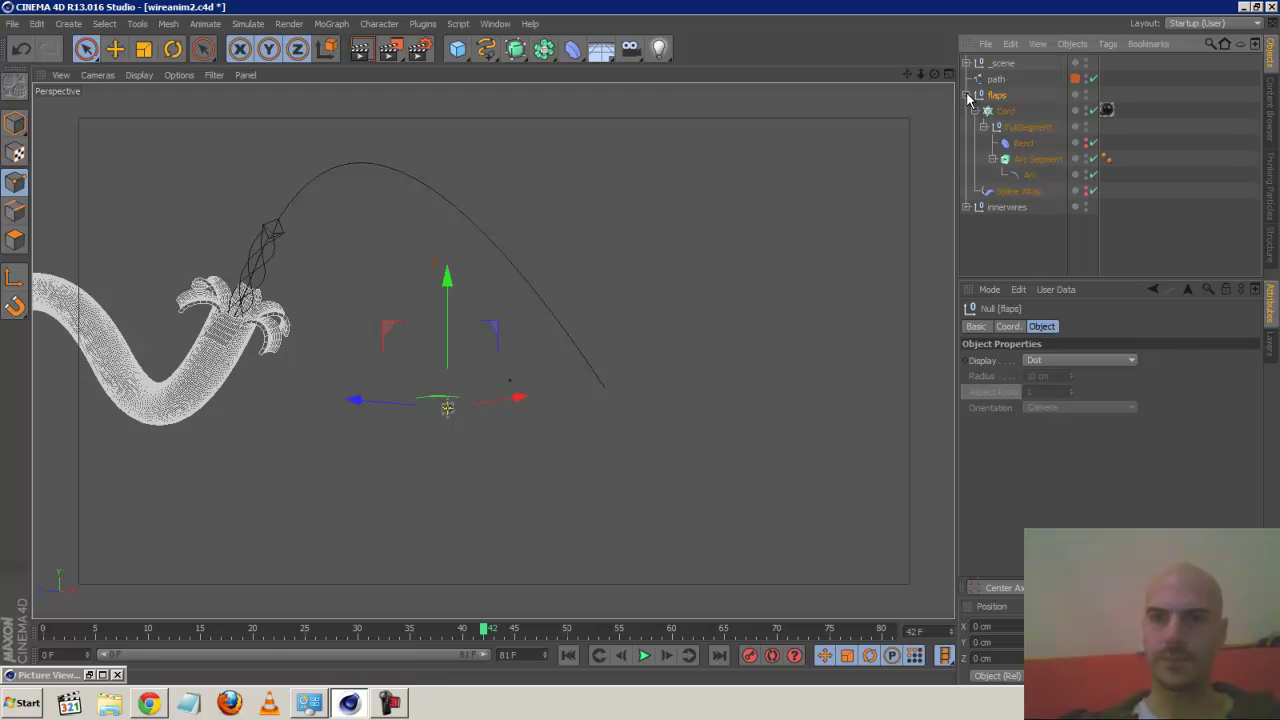
pyautogui.click(1033, 178)
pyautogui.click(1045, 165)
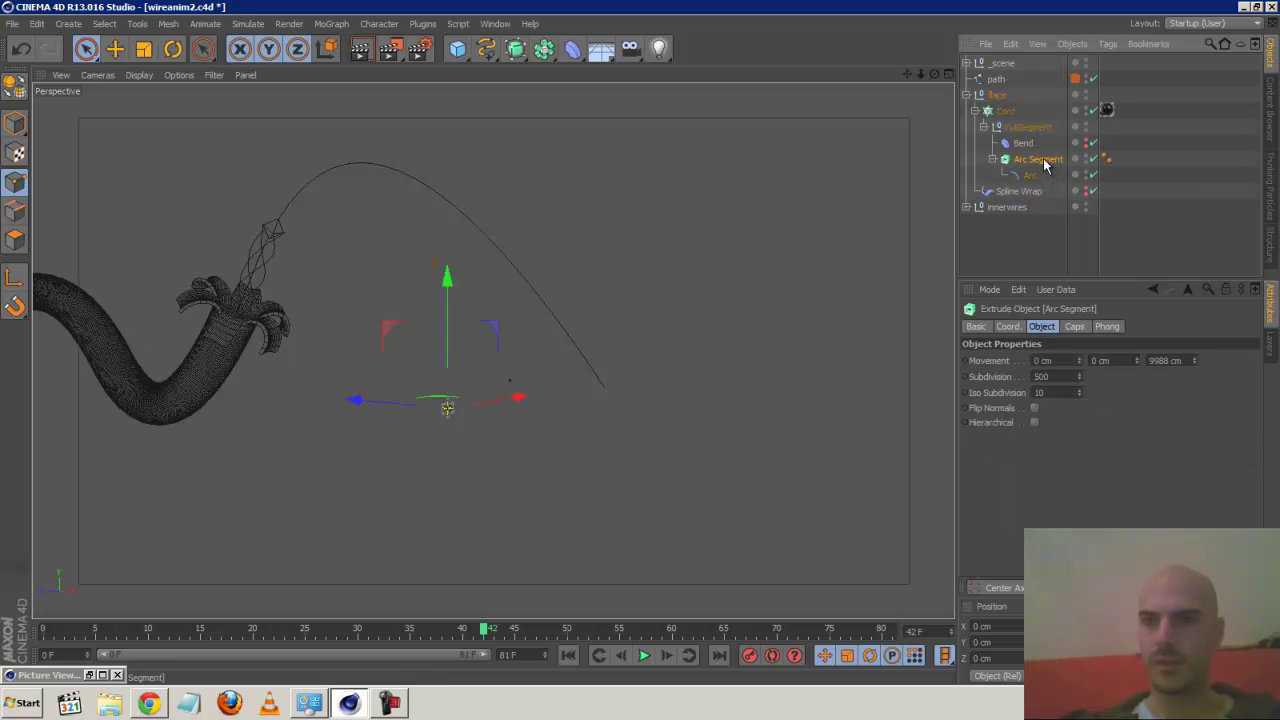
pyautogui.click(1023, 143)
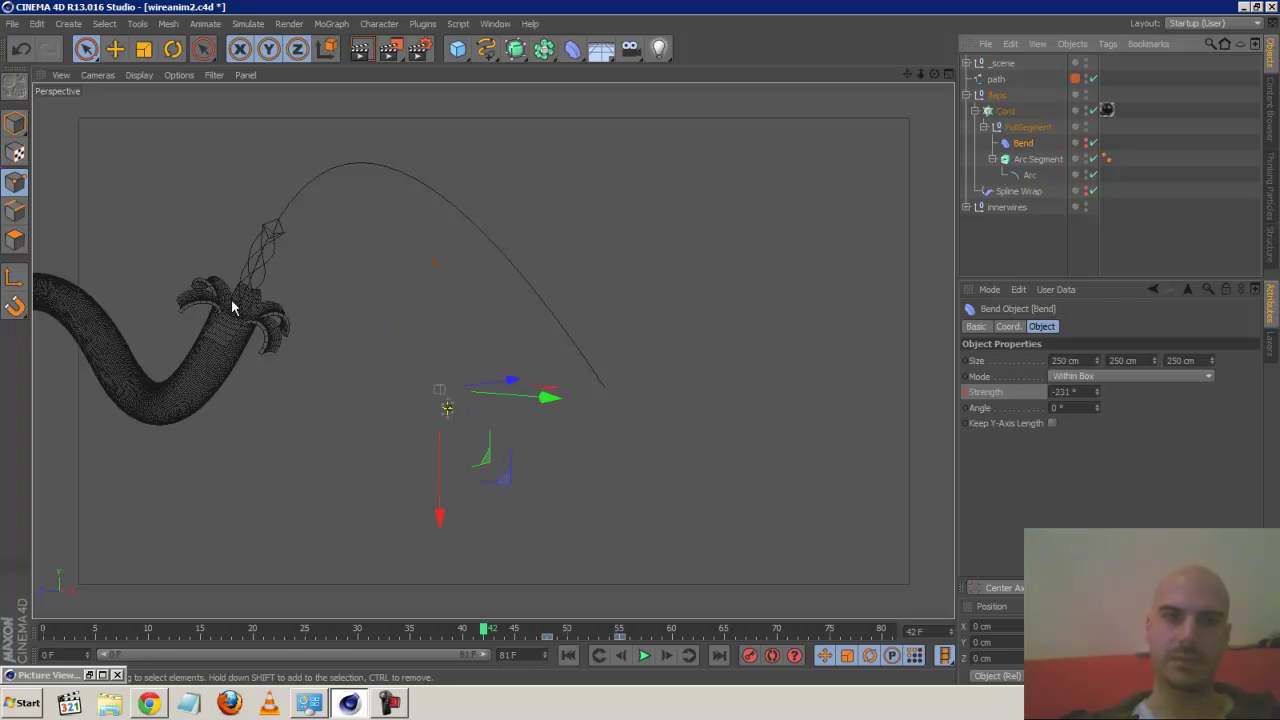
pyautogui.click(993, 160)
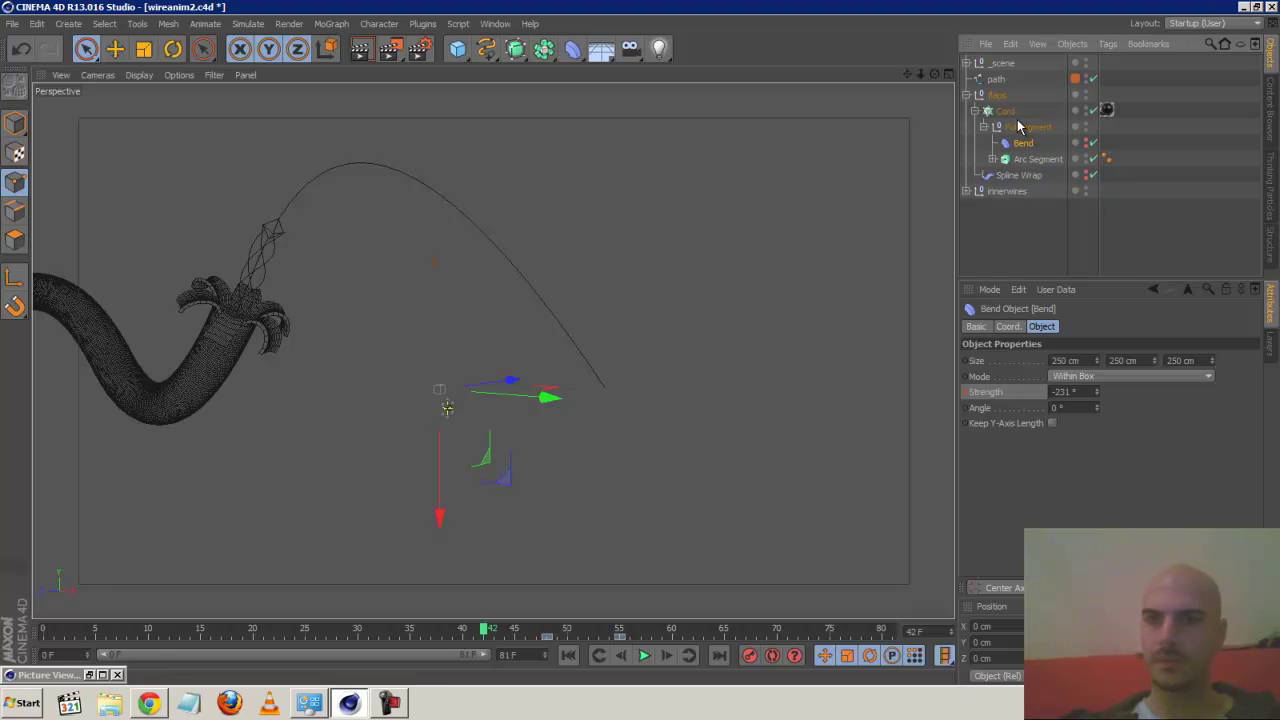
# Inspect the Cord cloner's effectors and the Spline Wrap settings, and expand the full segment hierarchy under the flaps group
pyautogui.click(986, 128)
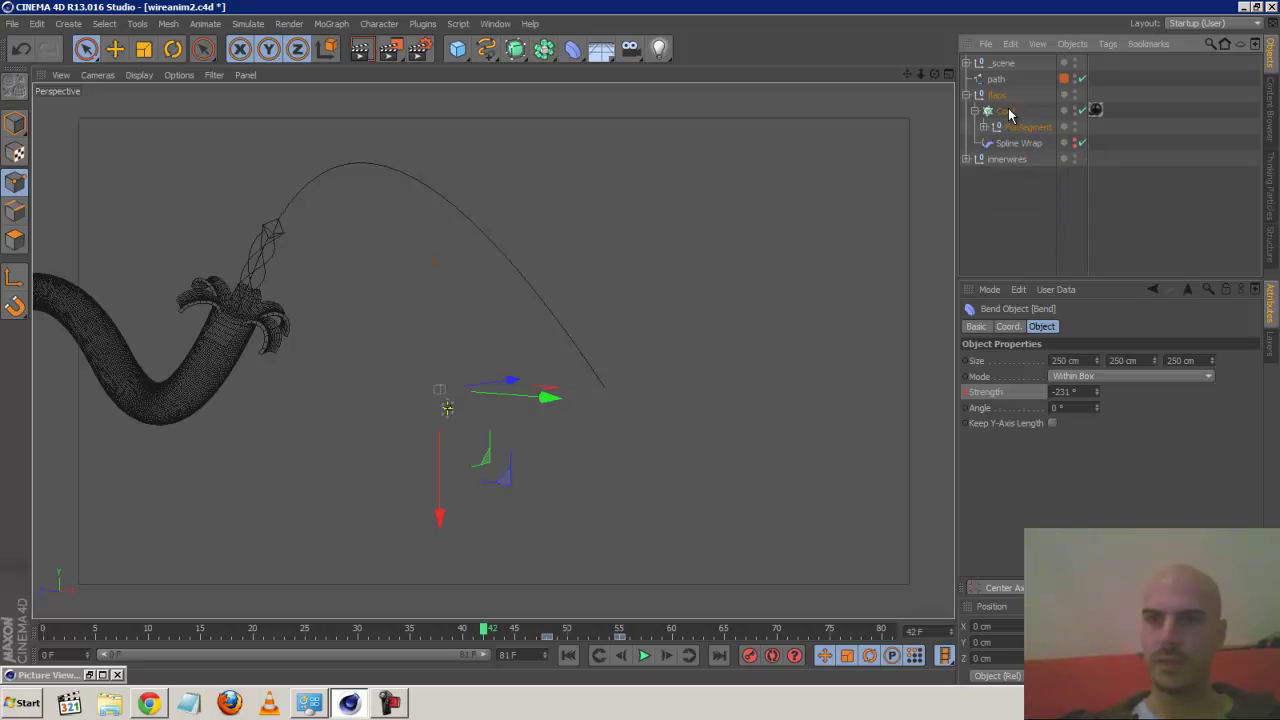
pyautogui.click(1007, 111)
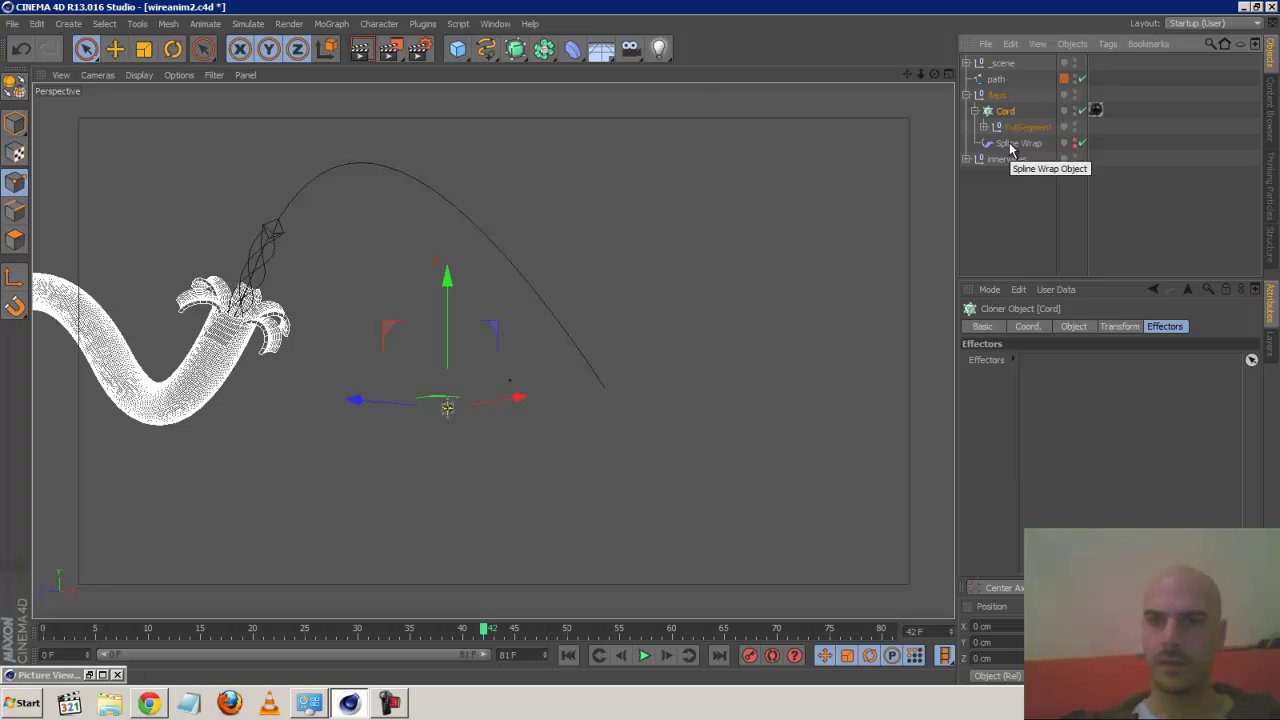
pyautogui.click(1015, 144)
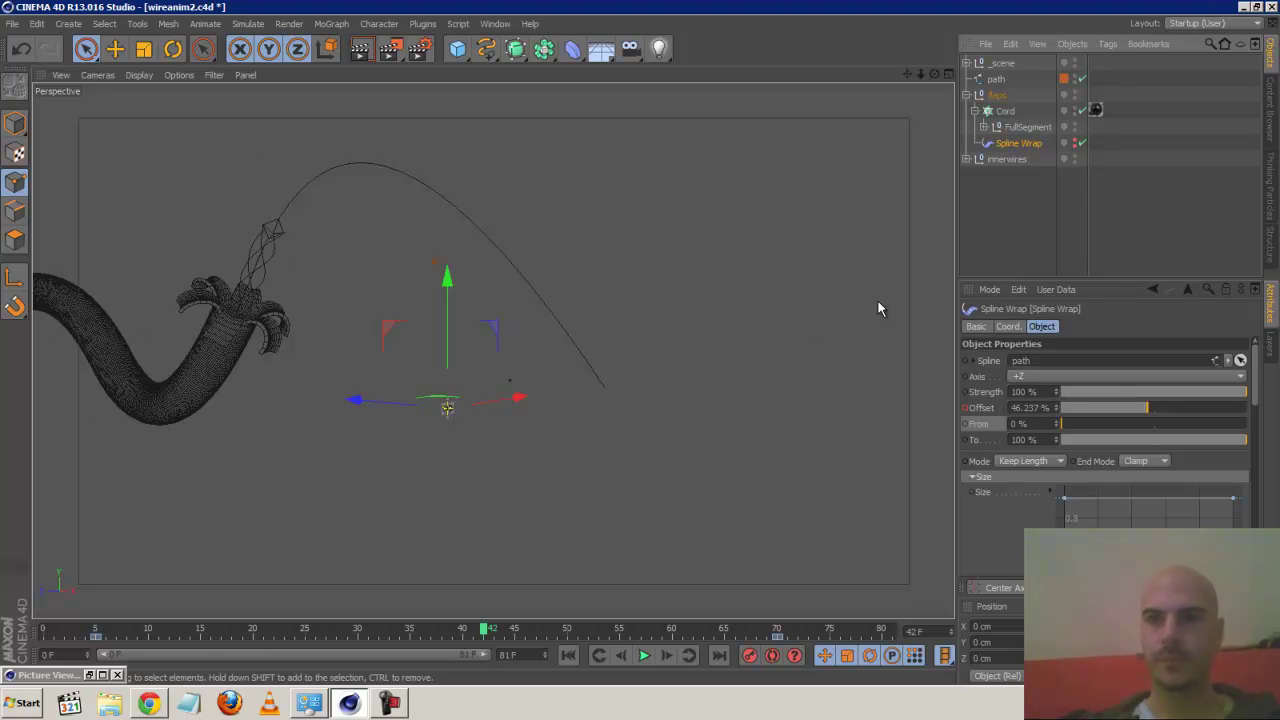
pyautogui.click(975, 111)
pyautogui.click(975, 111)
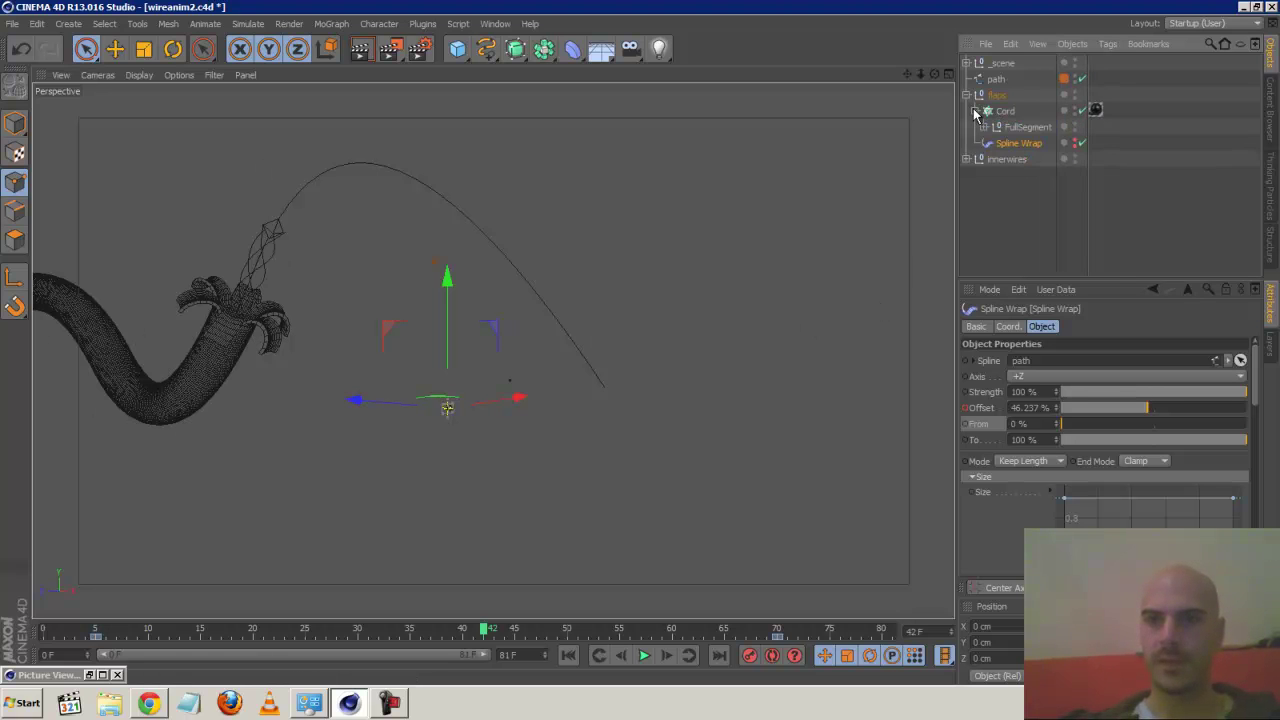
pyautogui.click(985, 128)
pyautogui.click(993, 159)
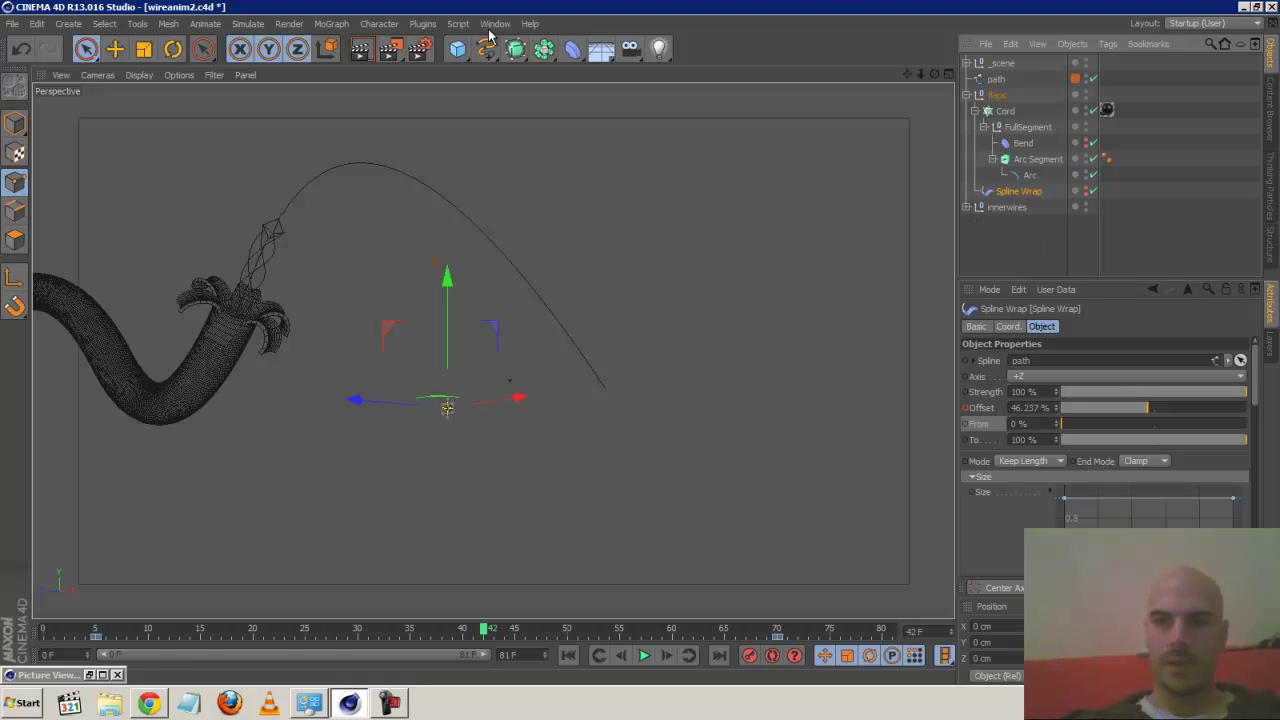
pyautogui.press('F9')
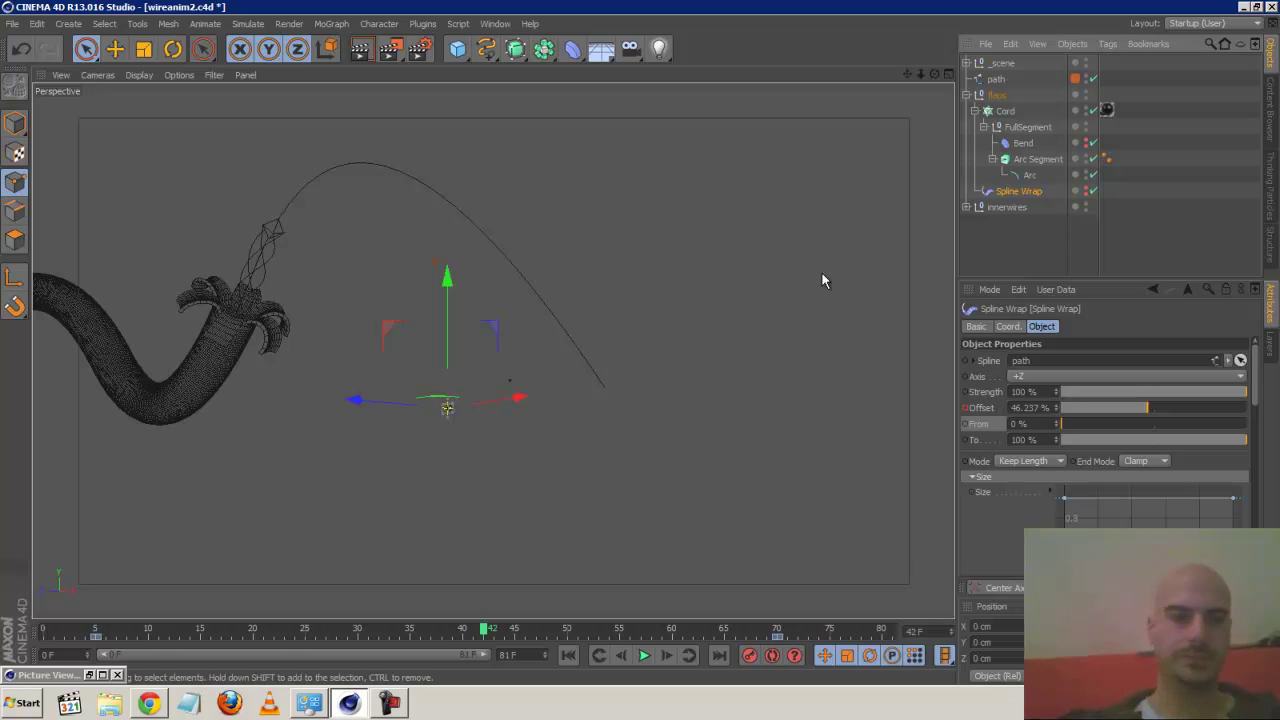
# Create a new project and turn on the Grid display in the perspective view
pyautogui.click(14, 23)
pyautogui.click(35, 44)
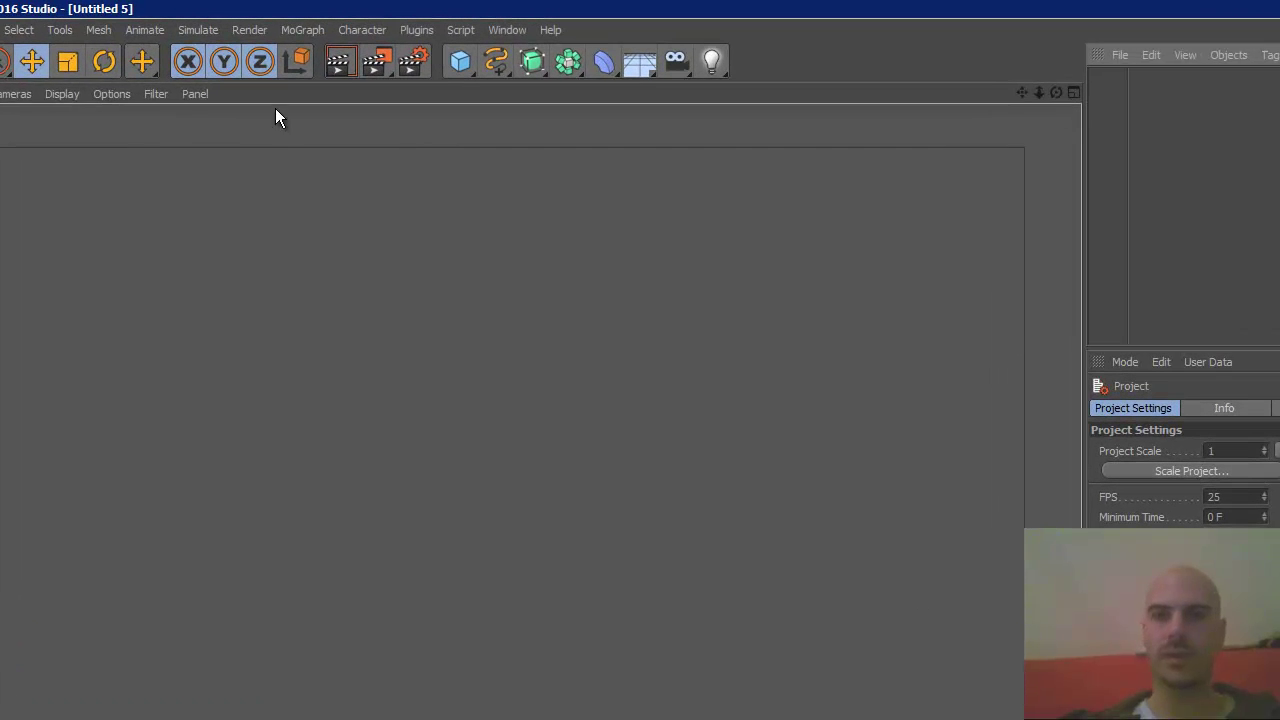
pyautogui.click(63, 94)
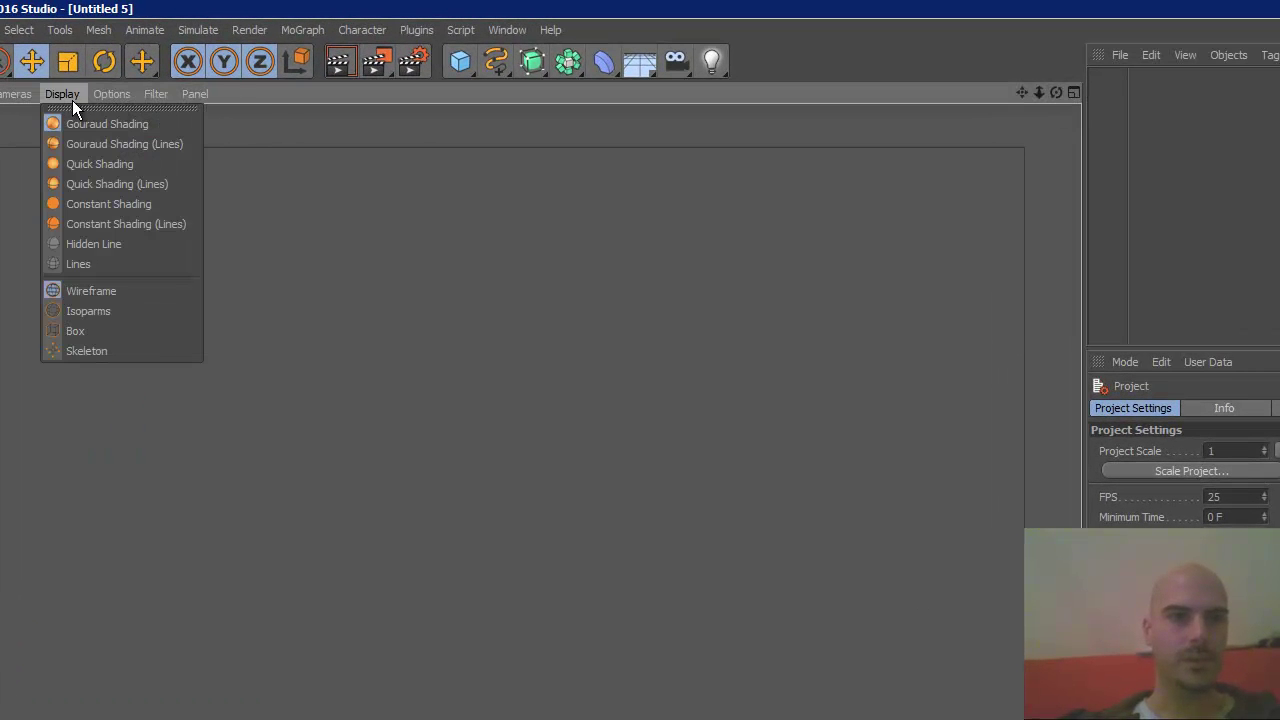
pyautogui.click(150, 94)
pyautogui.moveTo(112, 95)
pyautogui.click(49, 101)
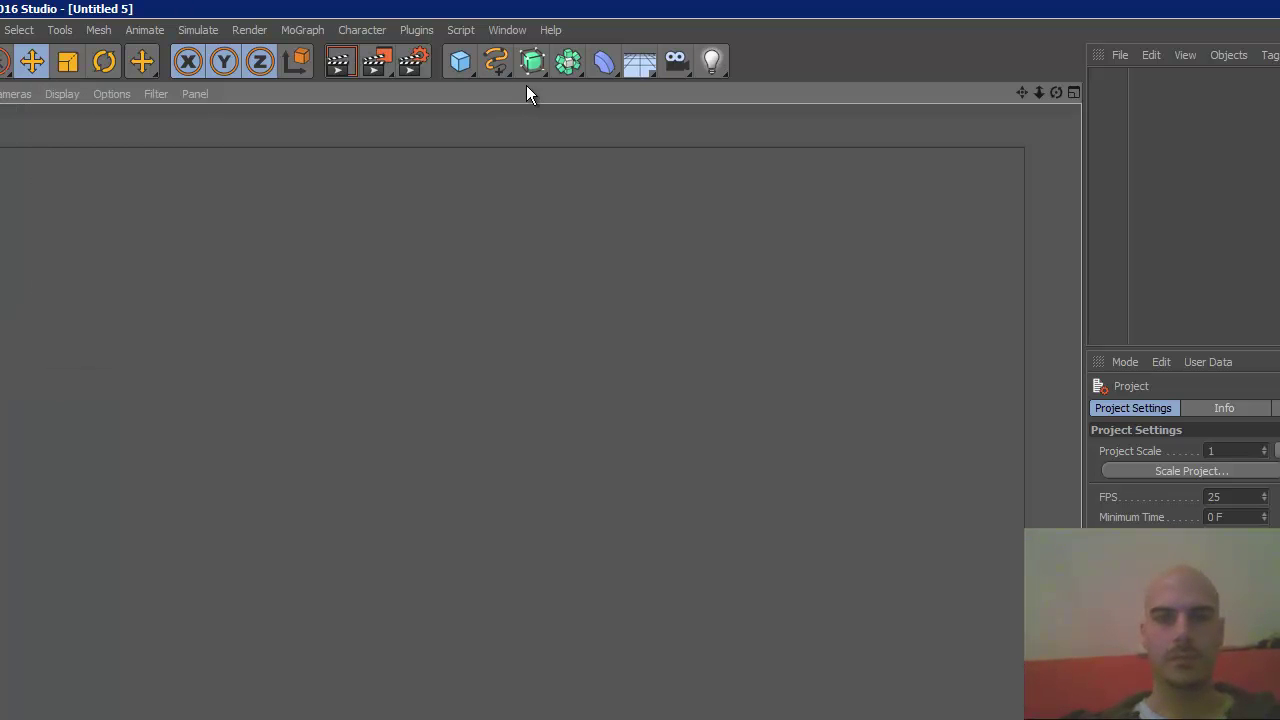
pyautogui.click(135, 96)
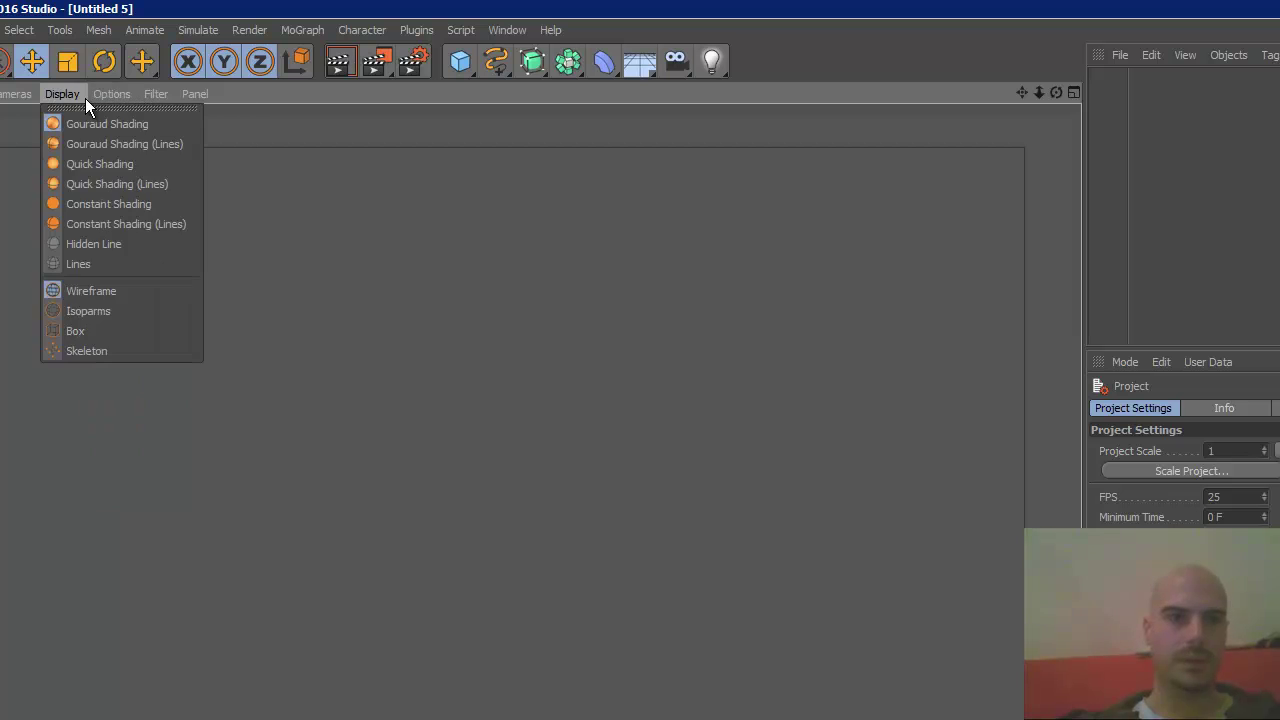
pyautogui.moveTo(145, 98)
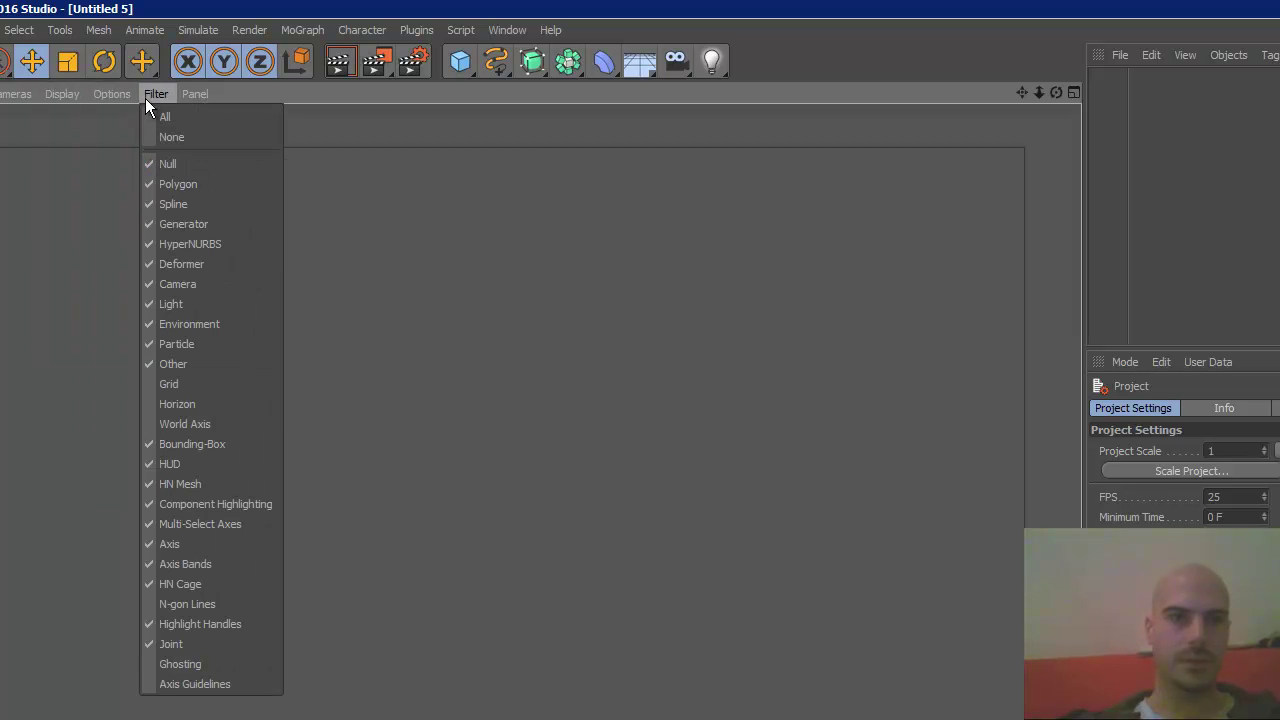
pyautogui.click(228, 387)
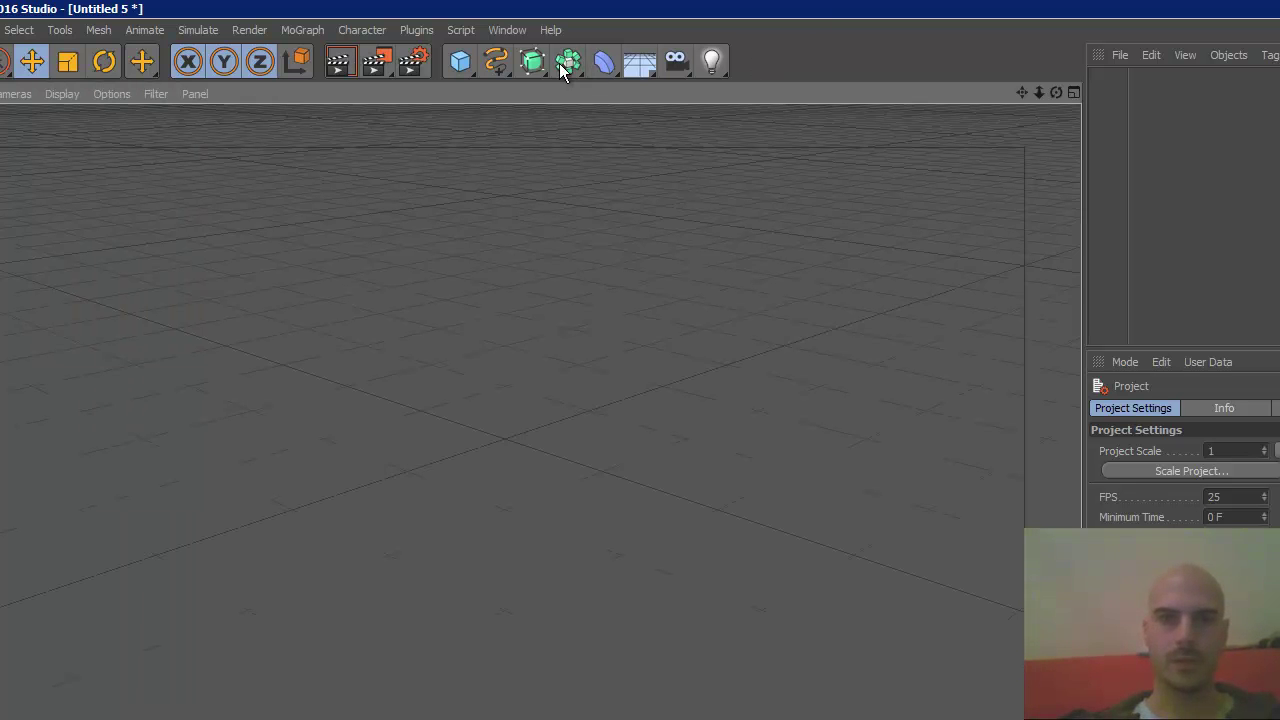
# Add an Arc spline, change its type to Ring and keep it selected
pyautogui.click(497, 62)
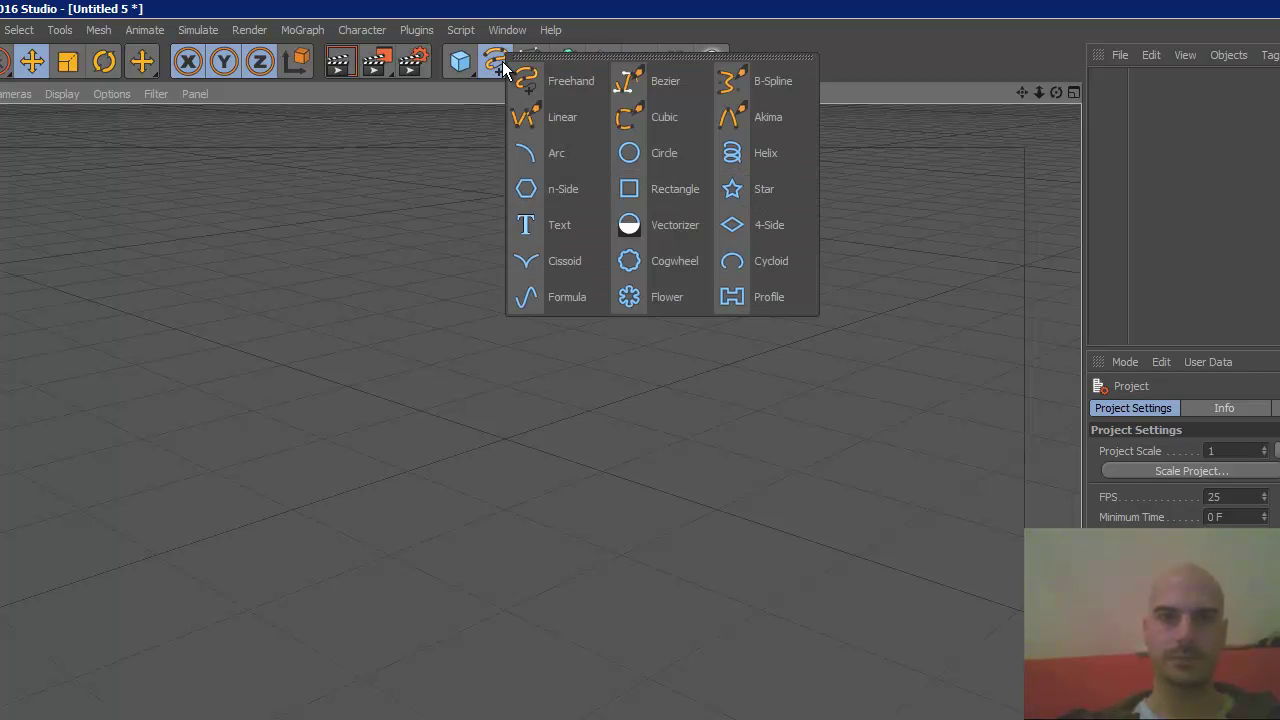
pyautogui.click(569, 158)
pyautogui.click(1233, 451)
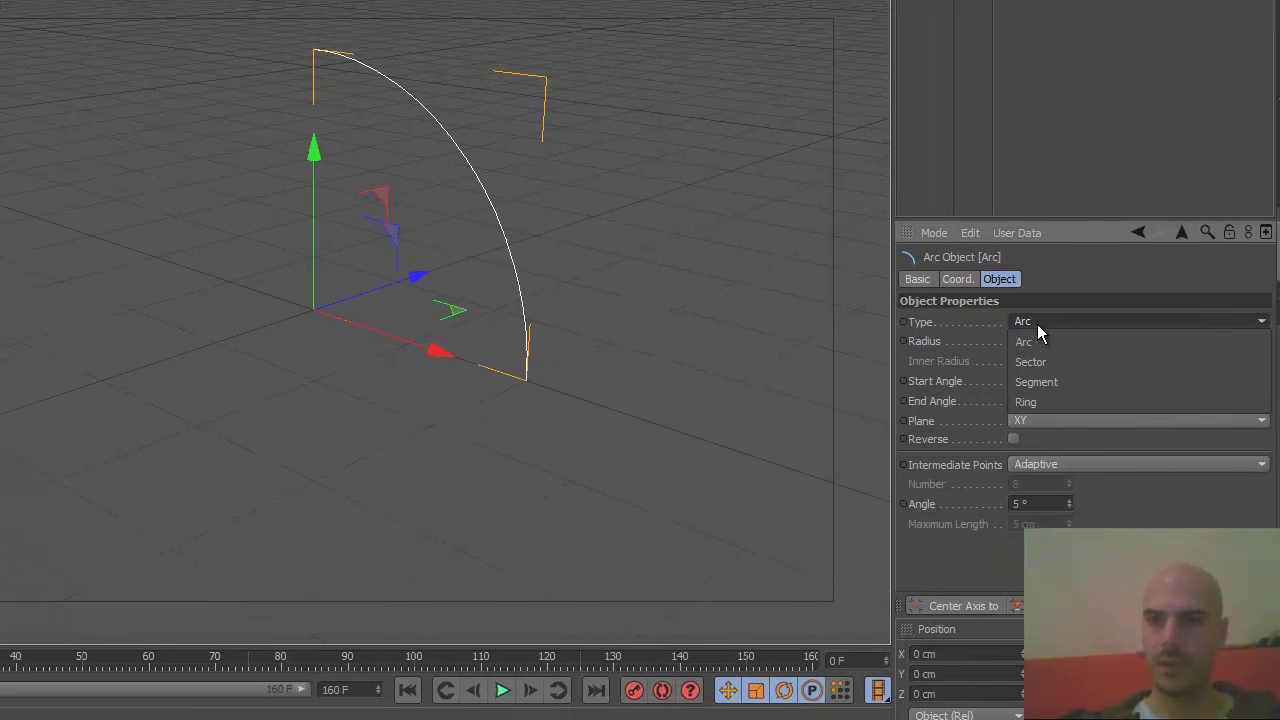
pyautogui.click(1279, 535)
pyautogui.click(673, 270)
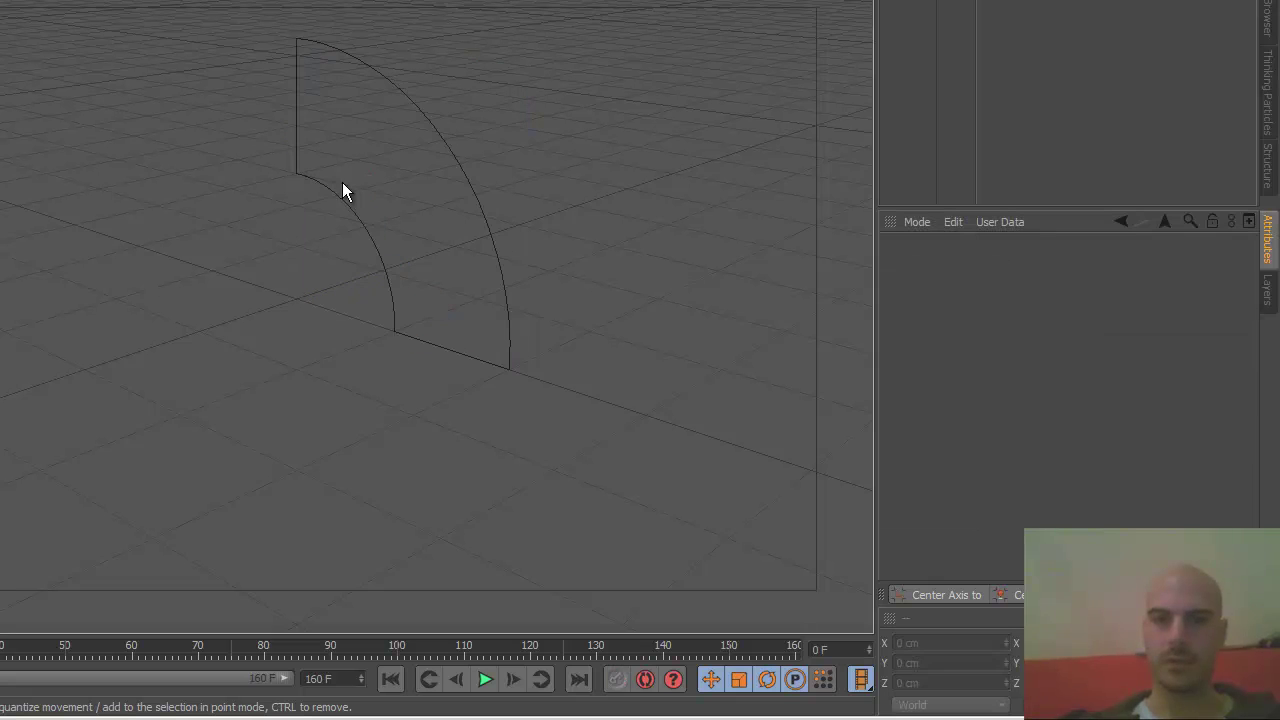
pyautogui.click(508, 245)
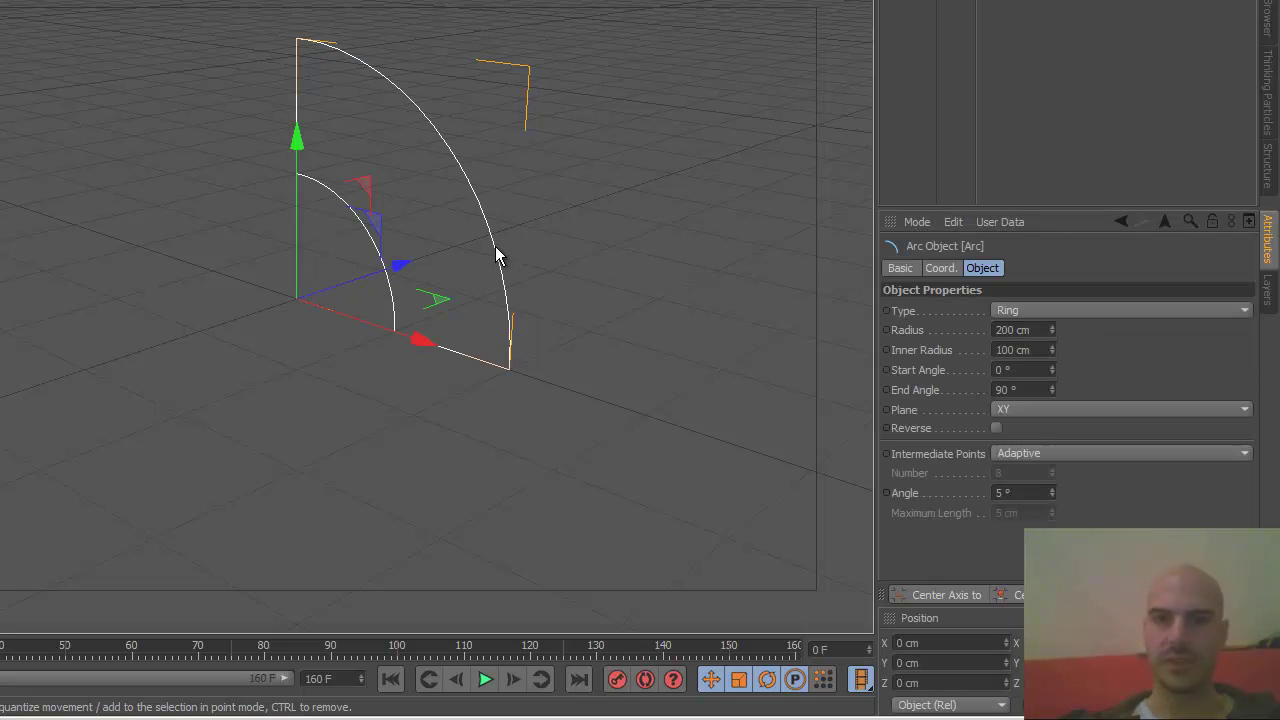
# Set the ring arc's start angle to 330° and its end angle to 30°
pyautogui.doubleClick(1039, 372)
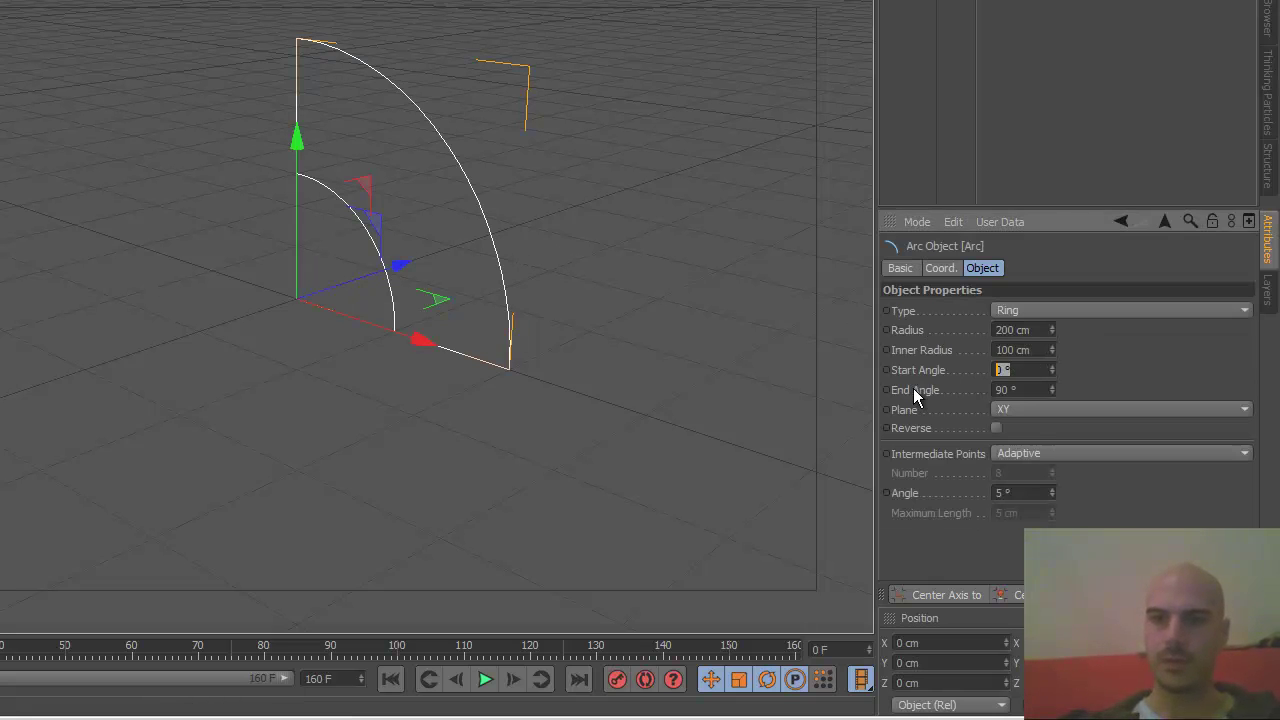
pyautogui.write('330')
pyautogui.press('Return')
pyautogui.doubleClick(1039, 390)
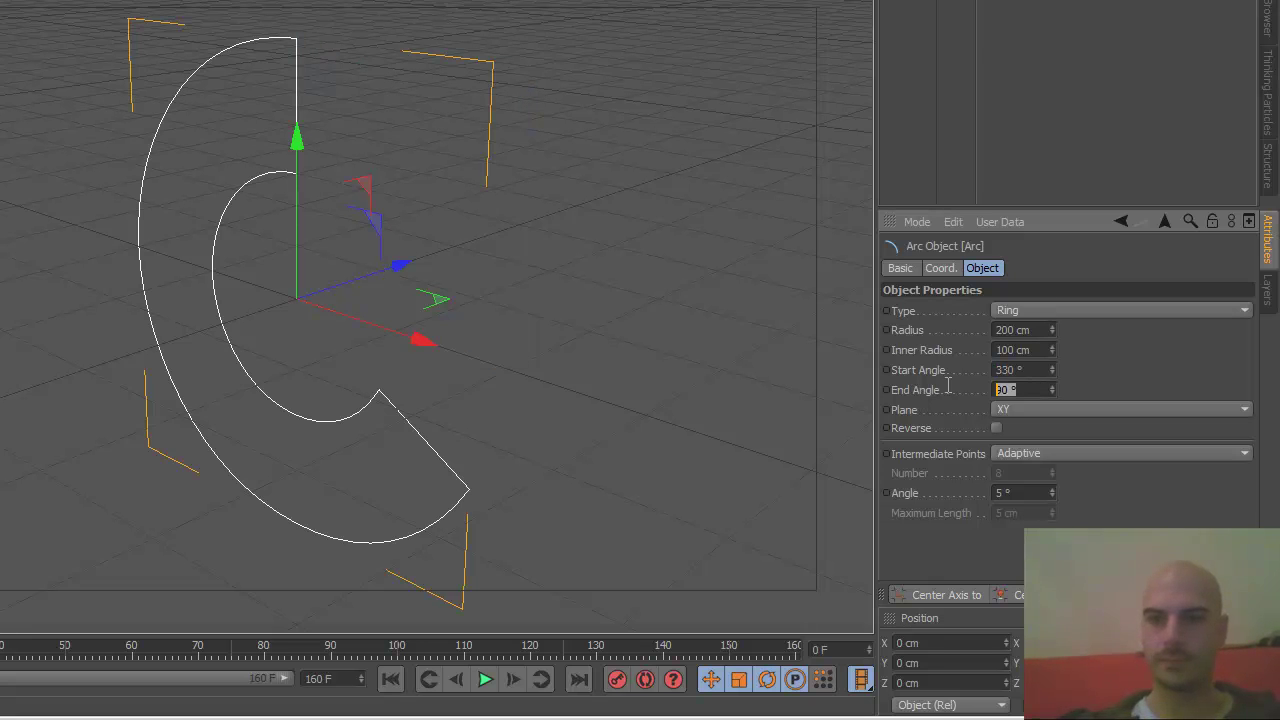
pyautogui.write('30')
pyautogui.press('Return')
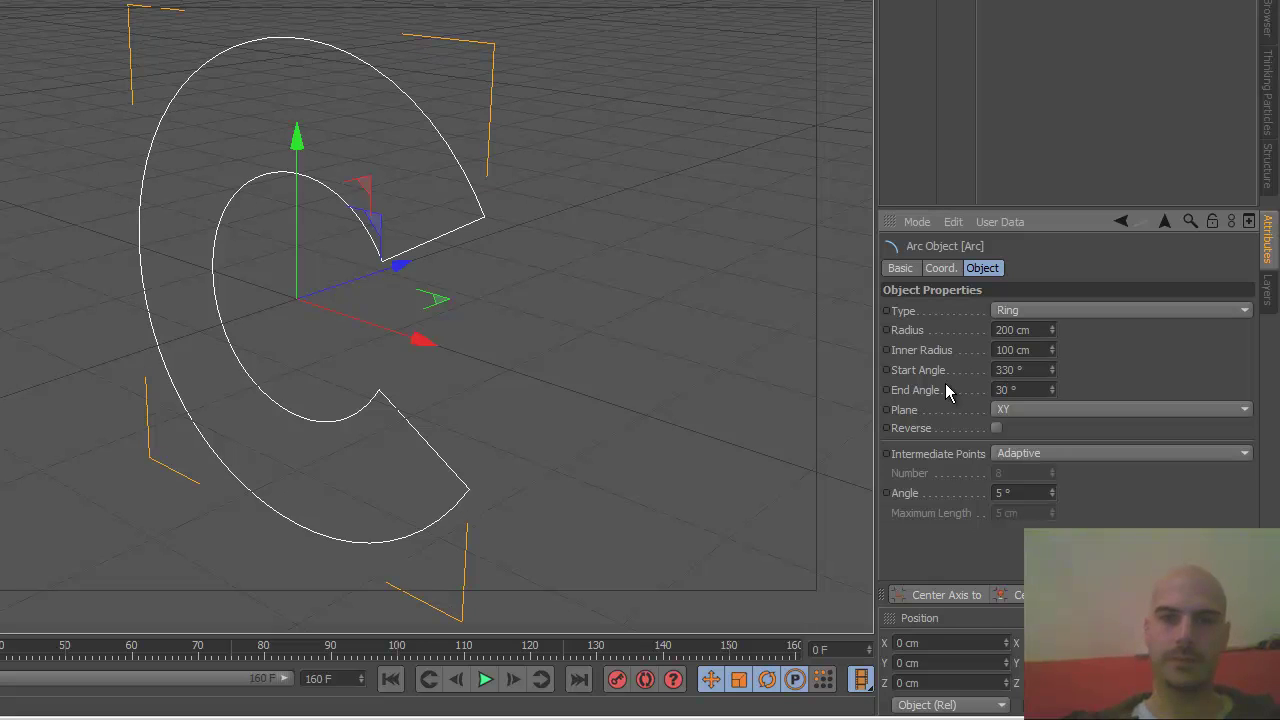
# Set the ring arc's inner radius to 164 cm and its start angle to -30°
pyautogui.moveTo(1052, 350); pyautogui.dragTo(1052, 349)
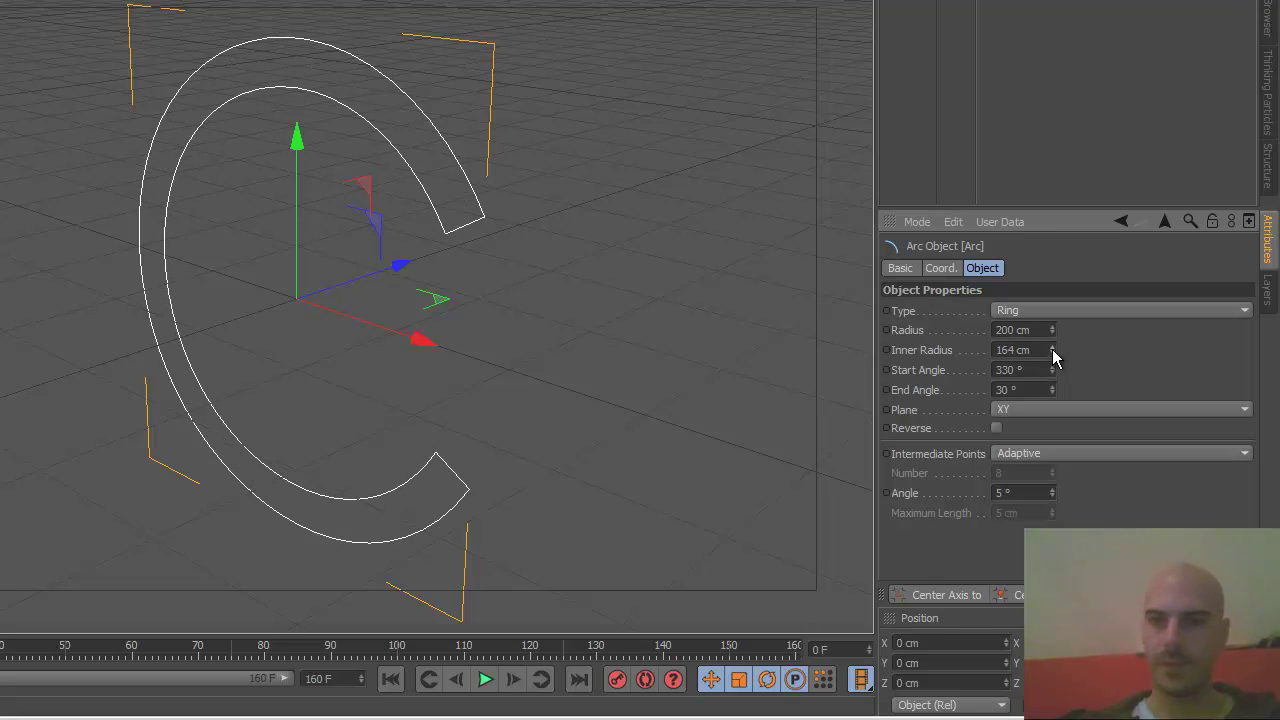
pyautogui.press('Tab')
pyautogui.press('Tab')
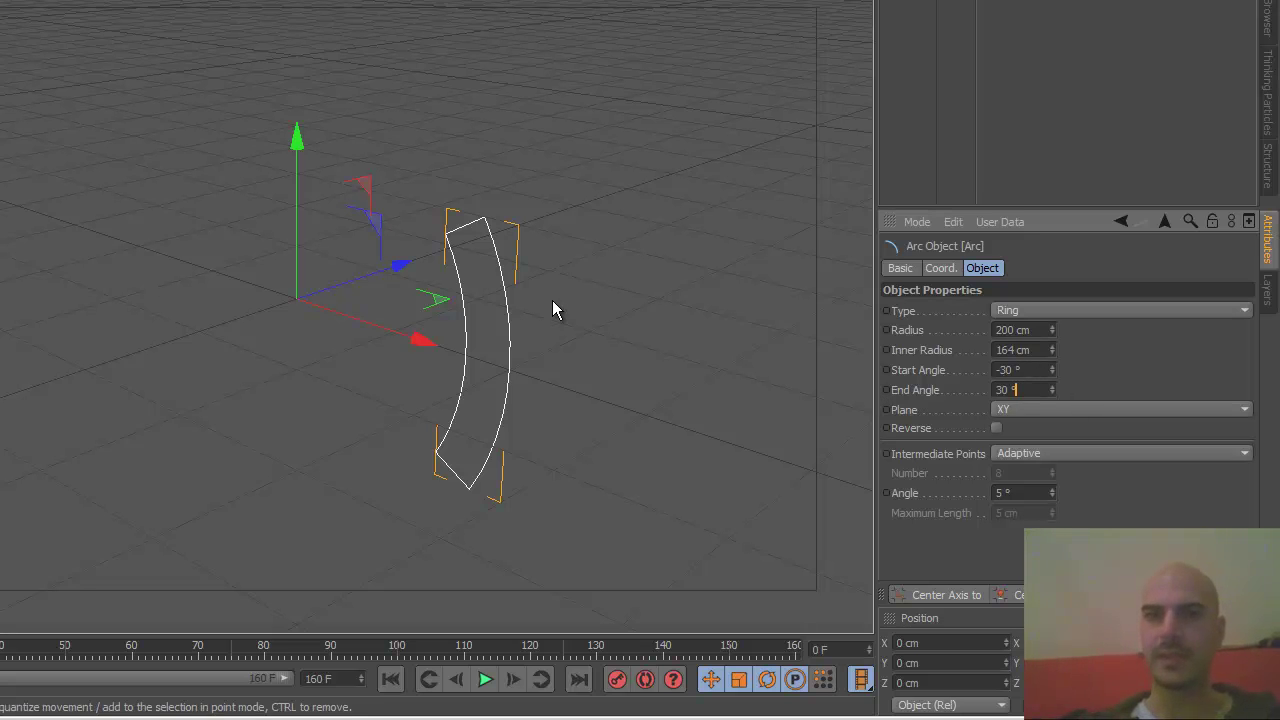
# Rotate the arc about its Z axis so it is centred directly above the origin, and check it in the four-view layout
pyautogui.press('r')
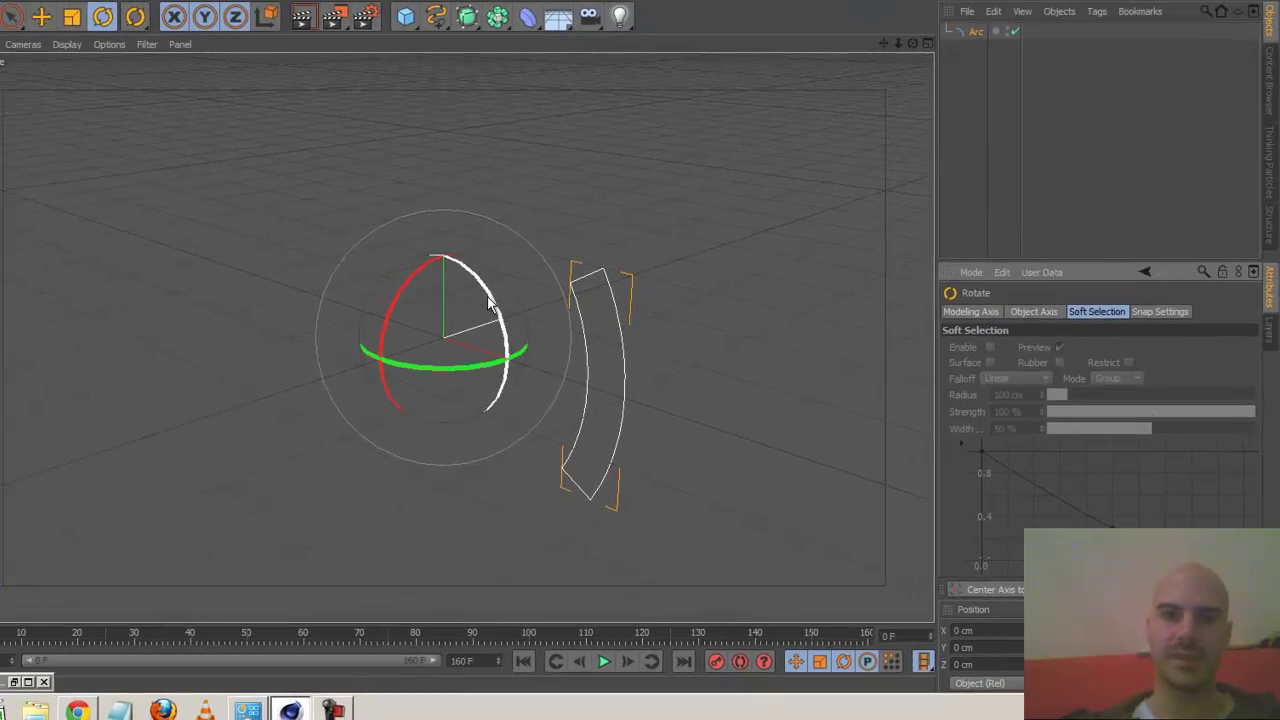
pyautogui.moveTo(490, 305); pyautogui.dragTo(431, 200)
pyautogui.hotkey('ctrl', 'z')
pyautogui.moveTo(537, 334); pyautogui.dragTo(442, 227)
pyautogui.click(622, 261)
pyautogui.moveTo(908, 74); pyautogui.dragTo(963, 80)
pyautogui.click(948, 75)
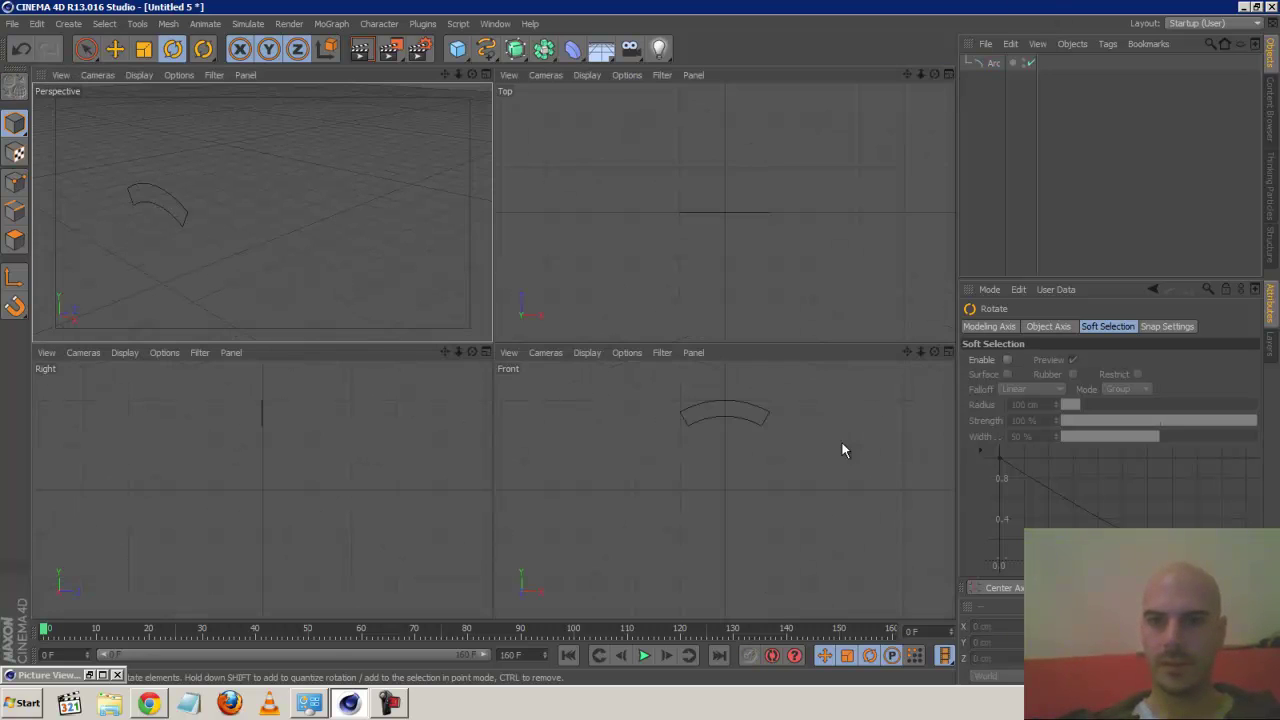
pyautogui.click(485, 74)
pyautogui.click(309, 314)
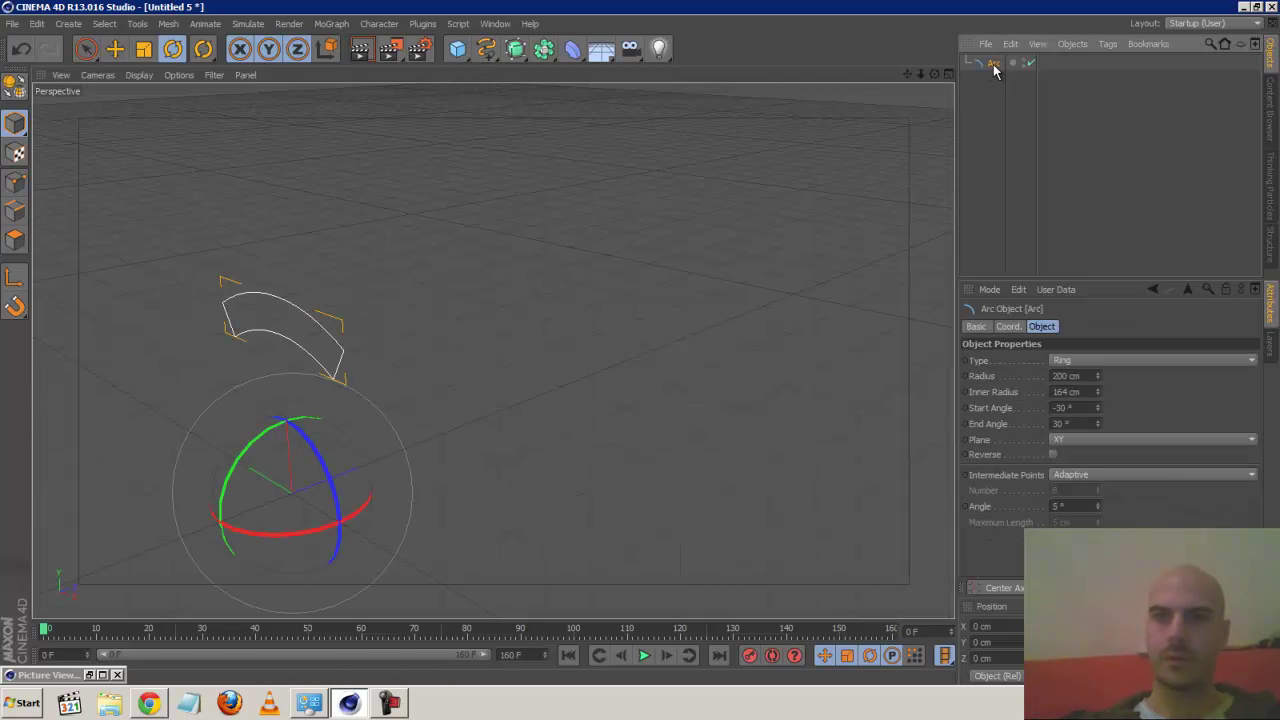
# Add an Extrude NURBS object and make the Arc its child
pyautogui.click(544, 50)
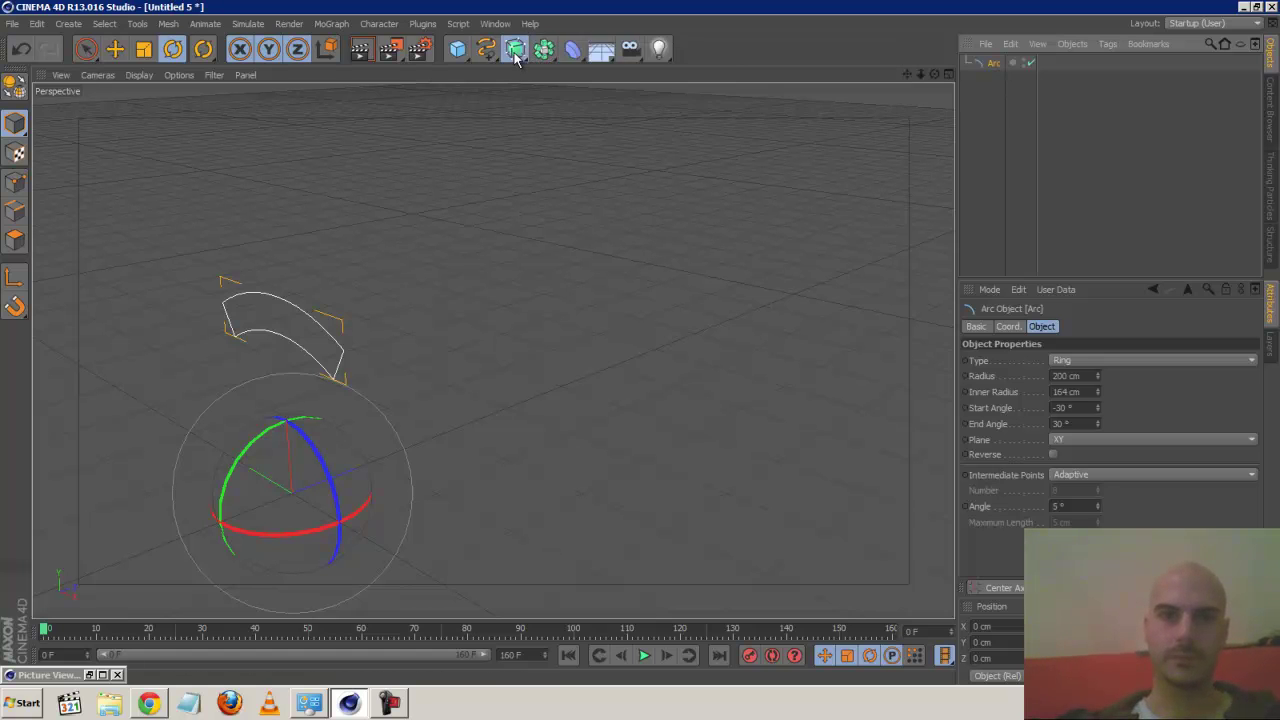
pyautogui.click(515, 50)
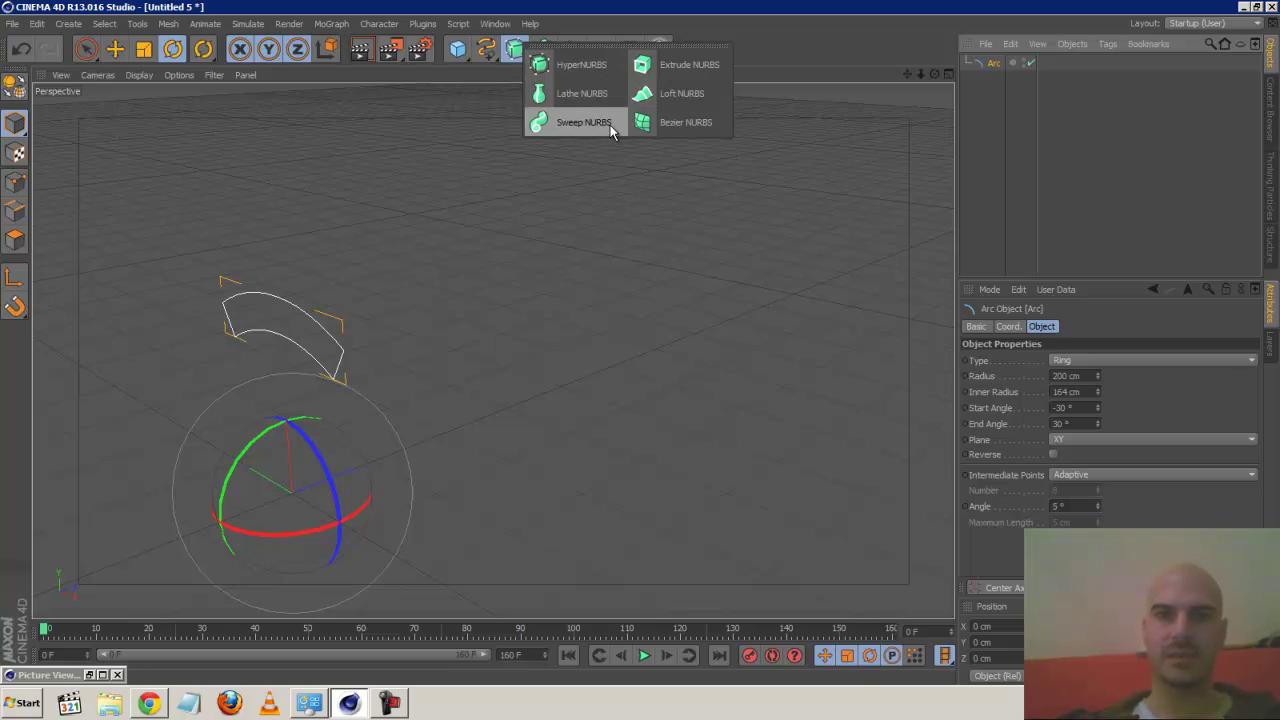
pyautogui.click(707, 68)
pyautogui.moveTo(1015, 67)
pyautogui.mouseDown()
pyautogui.moveTo(995, 77)
pyautogui.moveTo(1015, 66)
pyautogui.mouseUp()
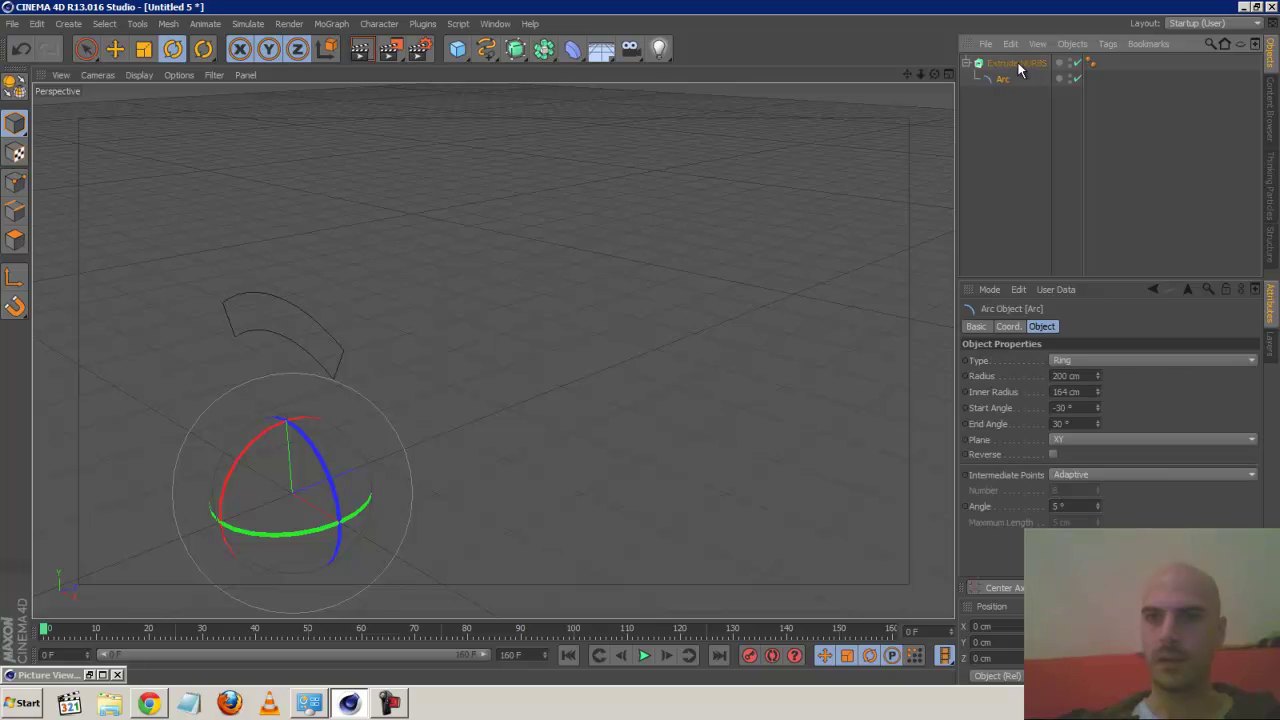
# Set the Extrude NURBS movement along Z to 1400 cm
pyautogui.click(1015, 63)
pyautogui.click(1160, 360)
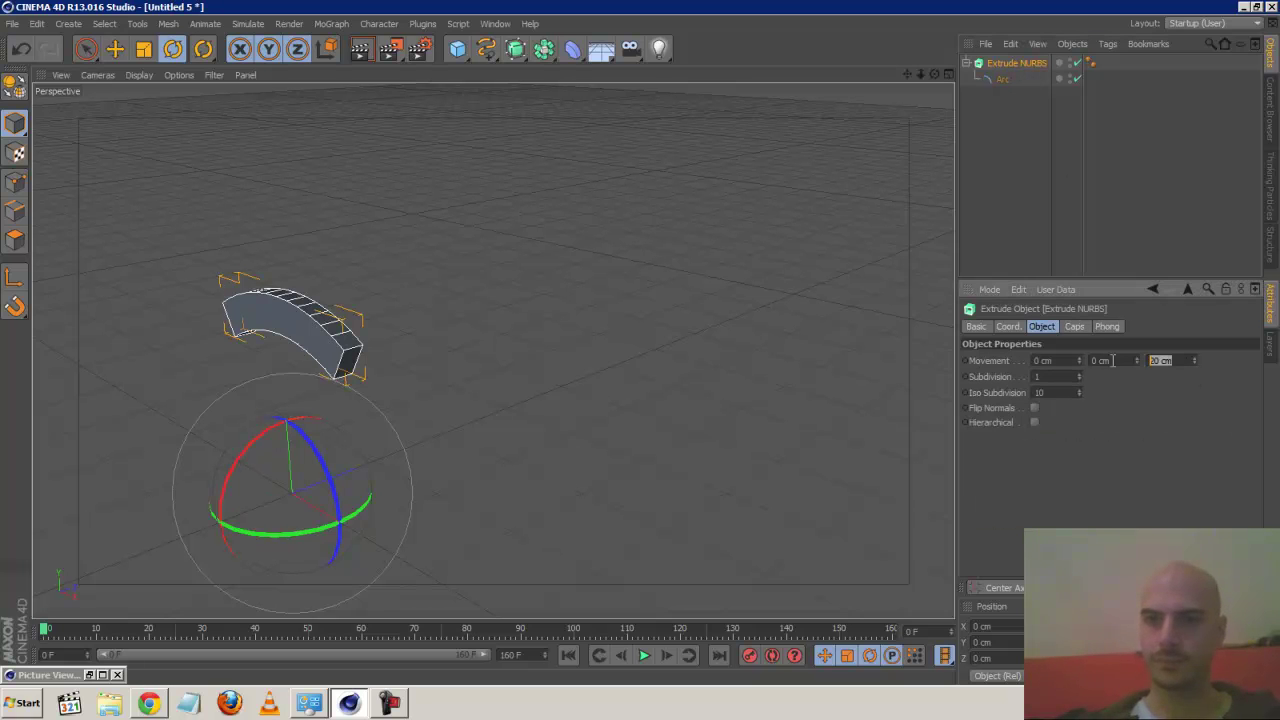
pyautogui.write('200')
pyautogui.press('Return')
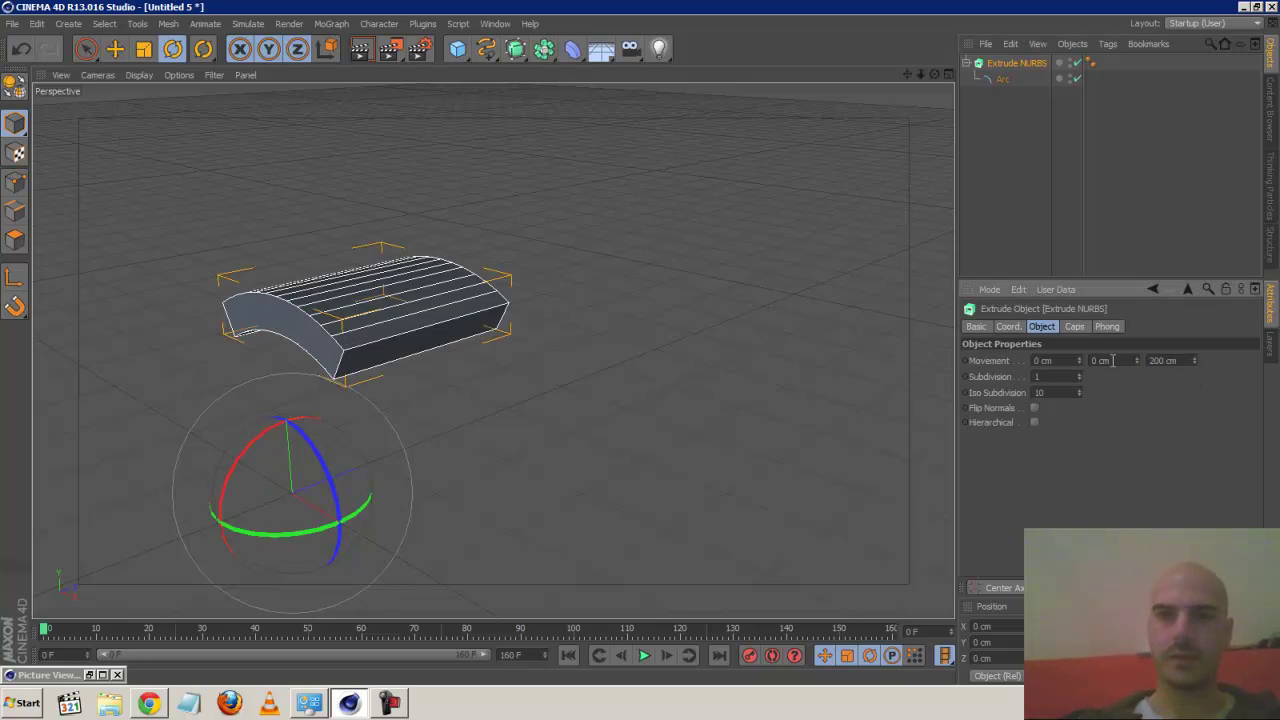
pyautogui.write('1400')
pyautogui.press('Return')
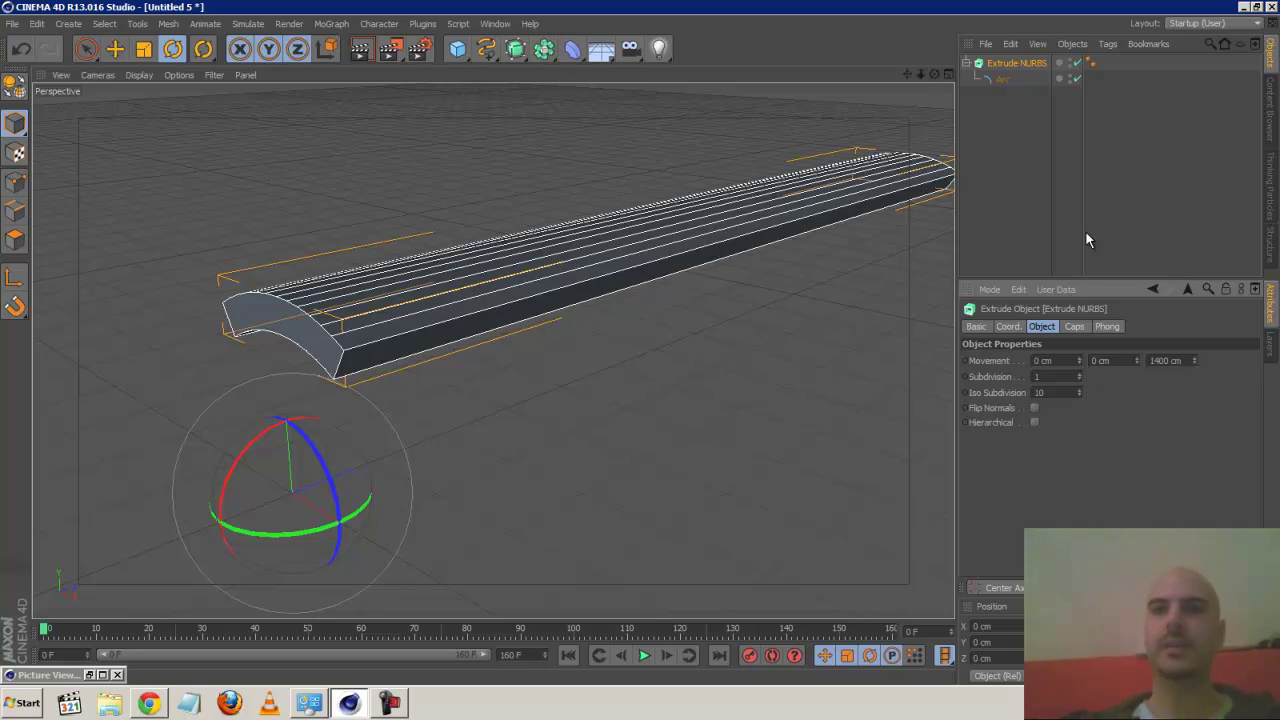
# Set the Extrude NURBS subdivision to 32 and keep the object selected
pyautogui.moveTo(925, 77); pyautogui.dragTo(640, 349)
pyautogui.click(649, 322)
pyautogui.click(569, 259)
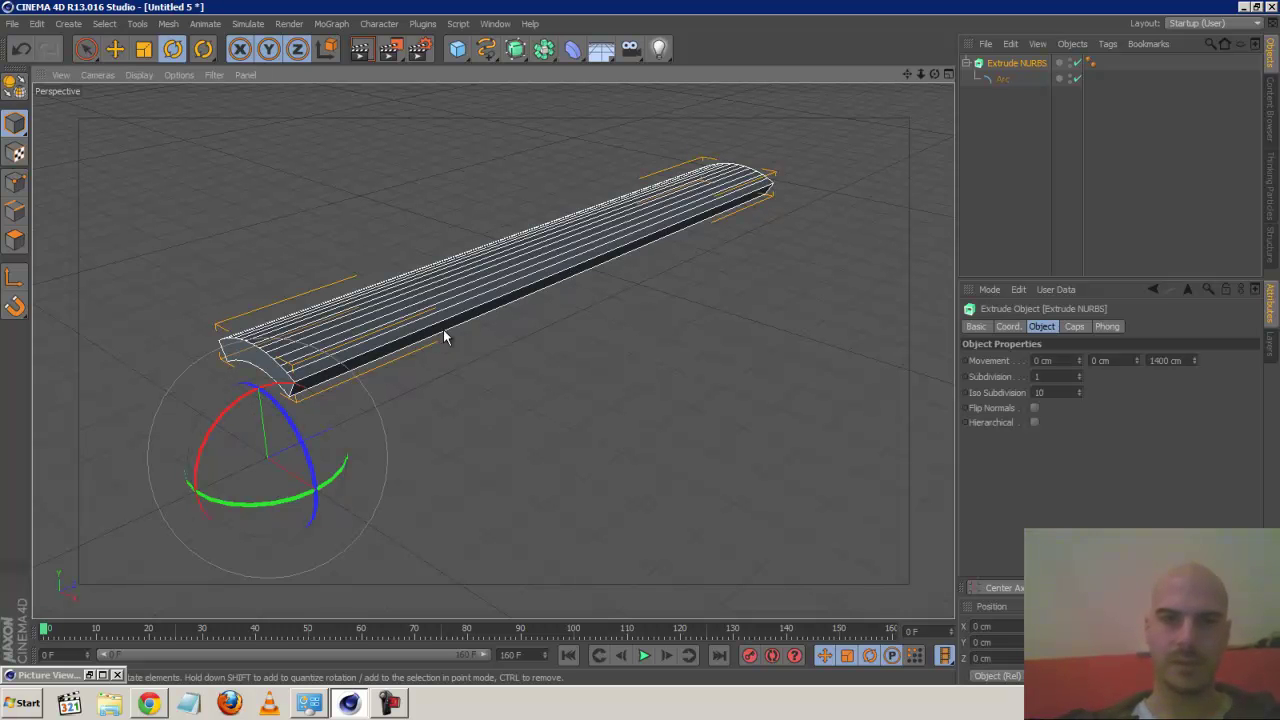
pyautogui.click(1073, 376)
pyautogui.write('6')
pyautogui.press('Return')
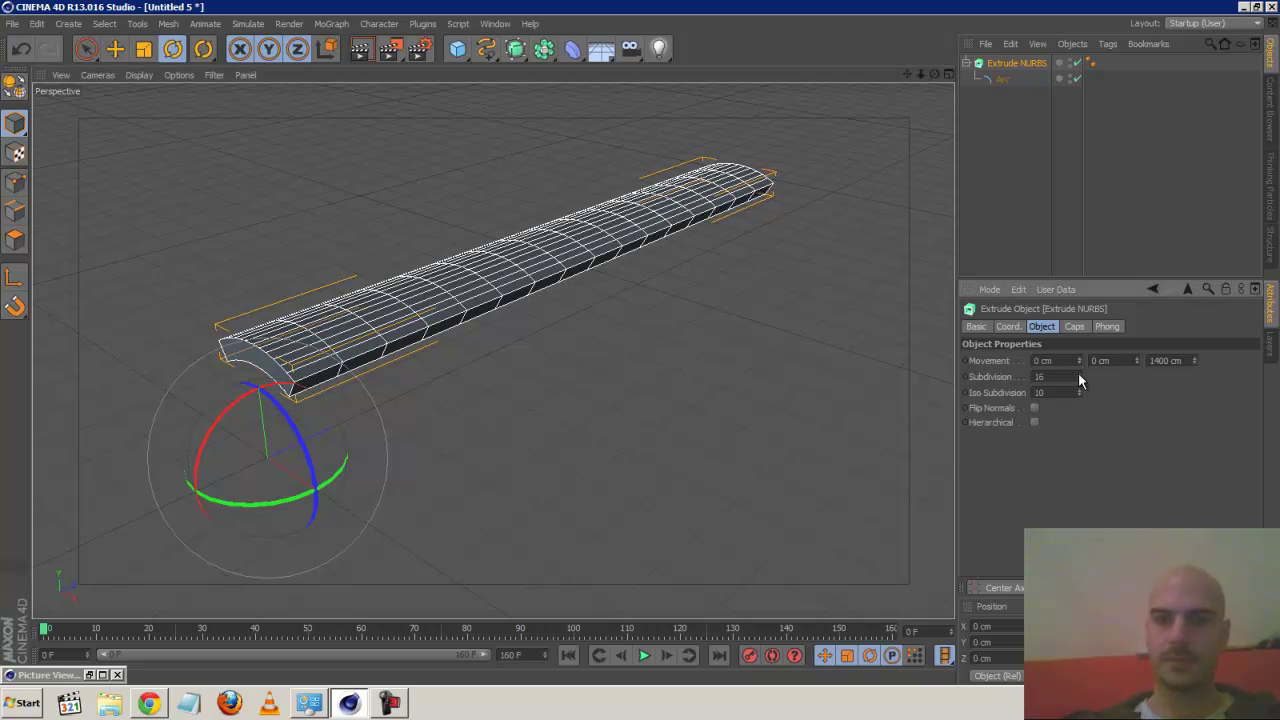
pyautogui.write('32')
pyautogui.press('Return')
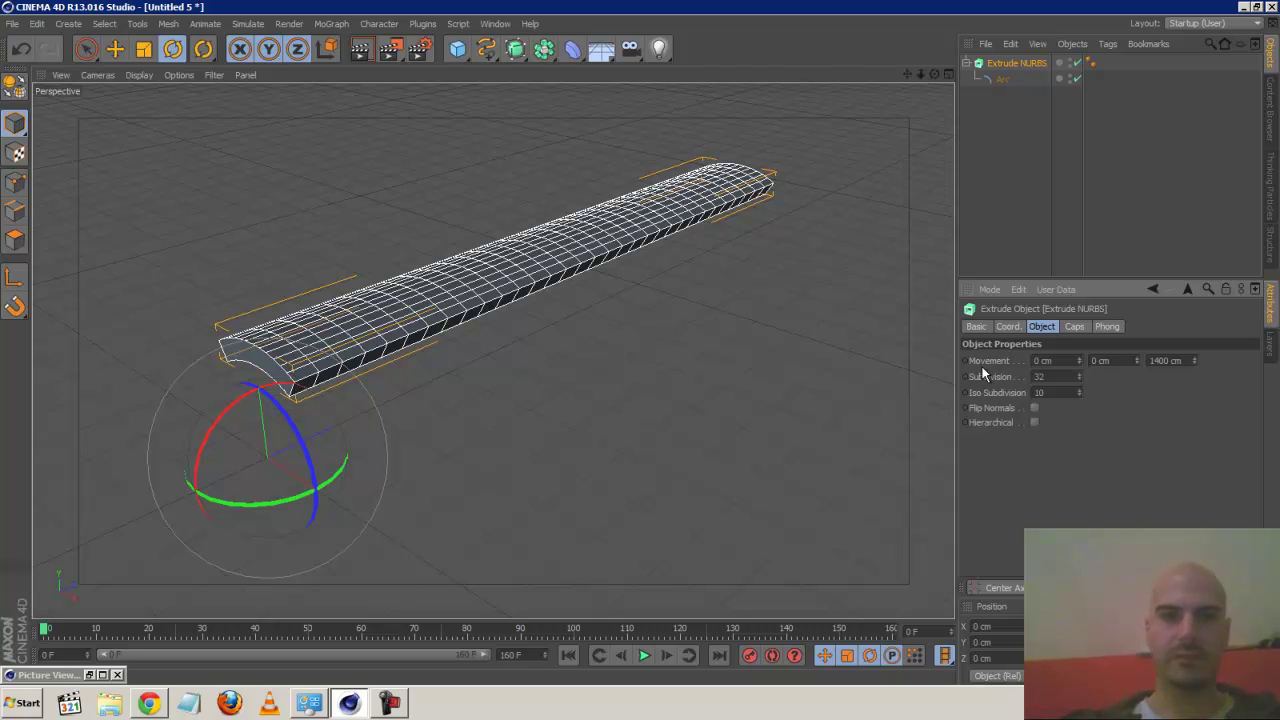
pyautogui.moveTo(921, 75); pyautogui.dragTo(641, 349)
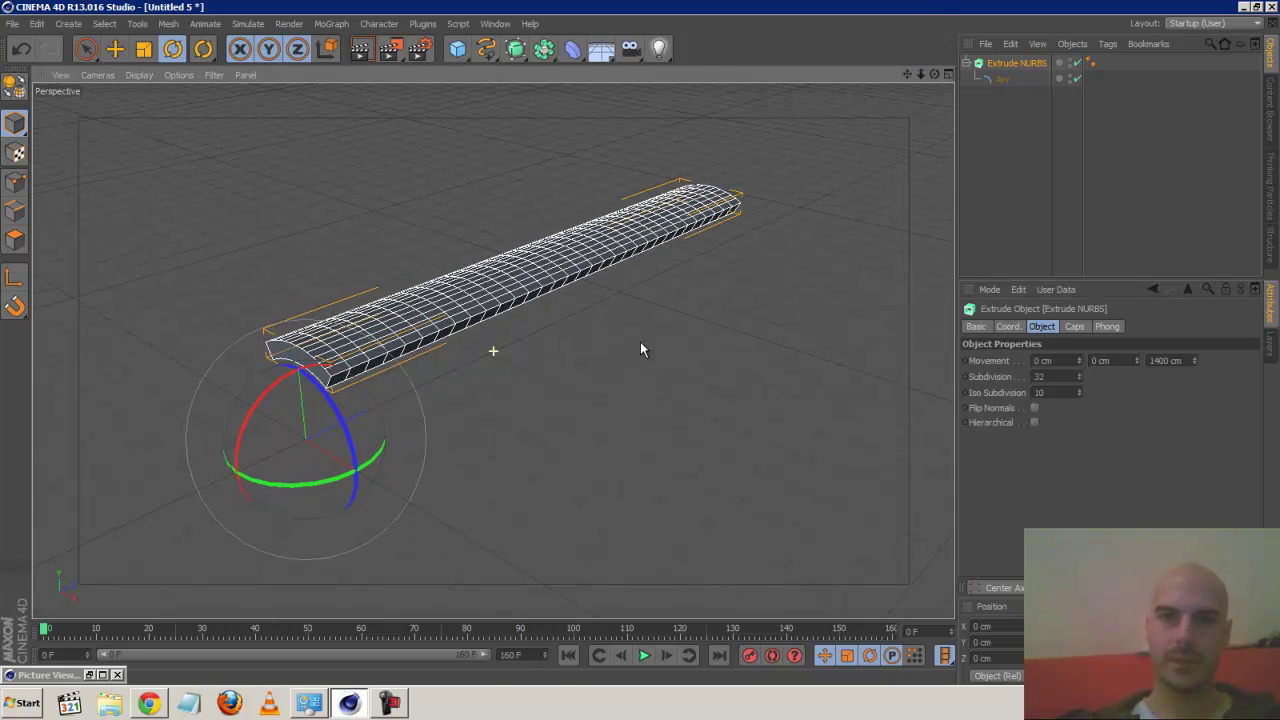
pyautogui.click(849, 210)
pyautogui.click(1014, 63)
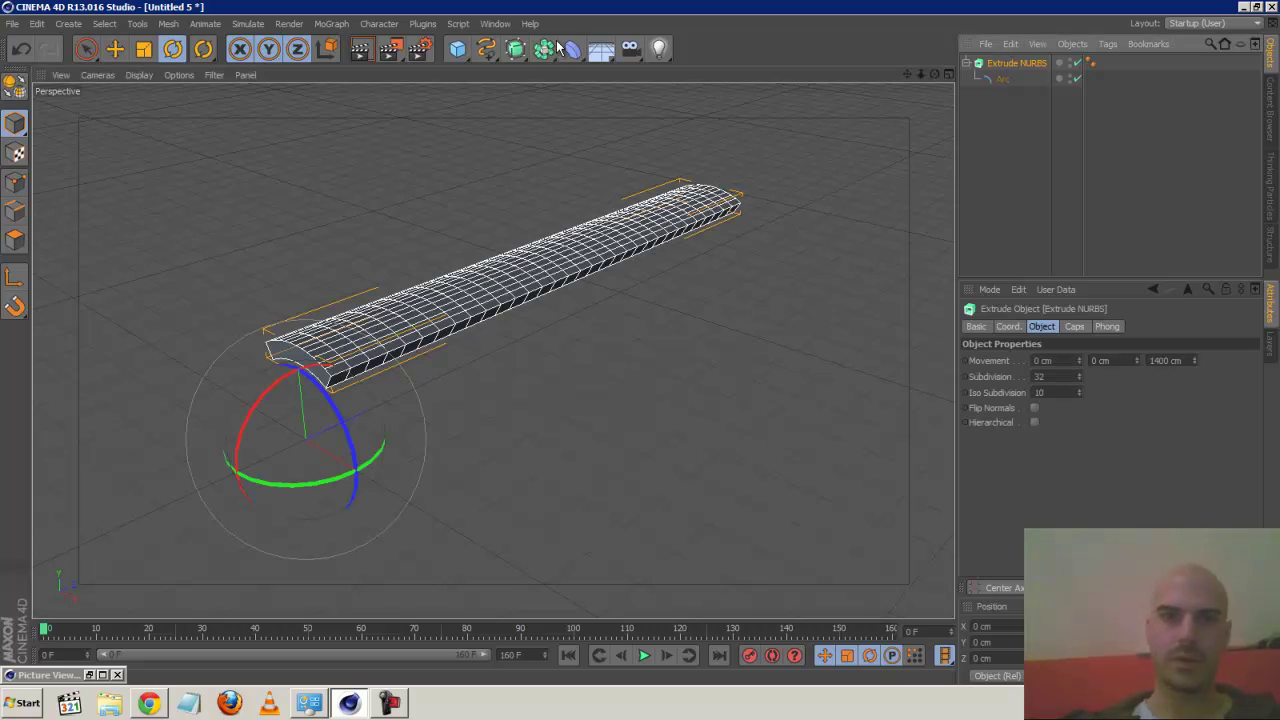
# Add a Cloner, make the Extrude NURBS its child and open the Cloner's object properties
pyautogui.click(333, 23)
pyautogui.click(345, 143)
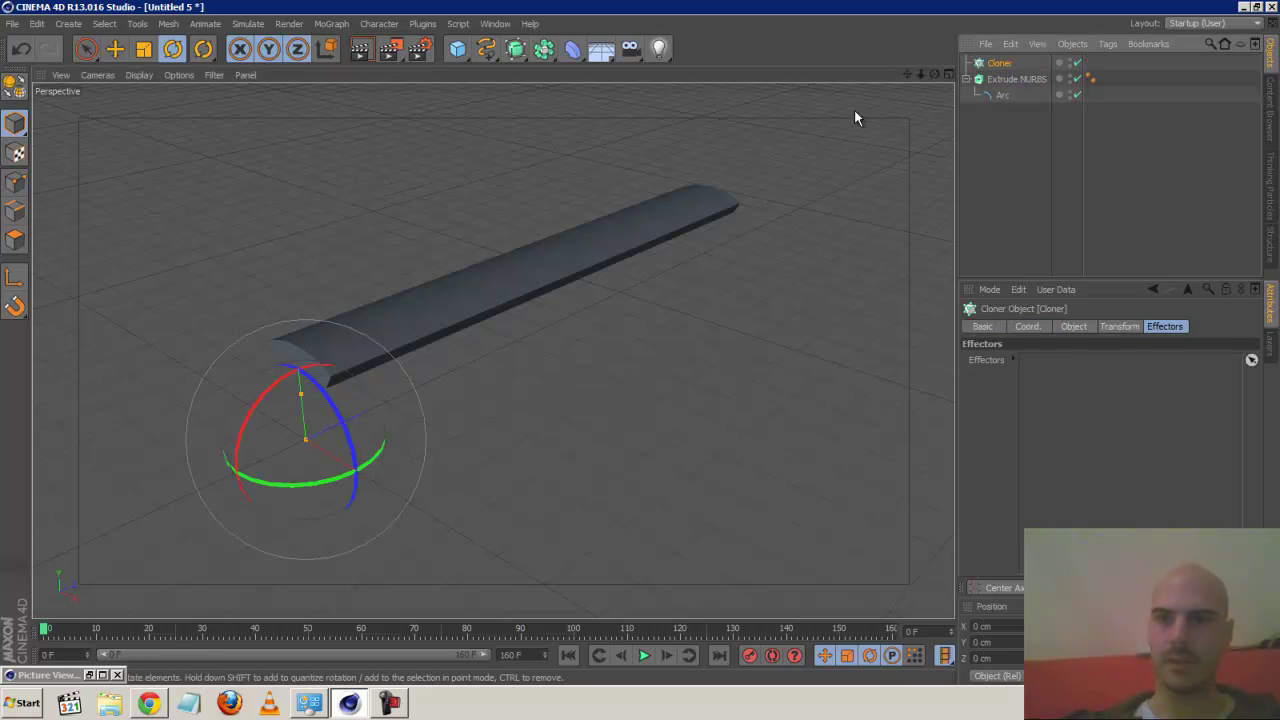
pyautogui.moveTo(1015, 79); pyautogui.dragTo(1005, 64)
pyautogui.click(1027, 326)
pyautogui.click(1073, 326)
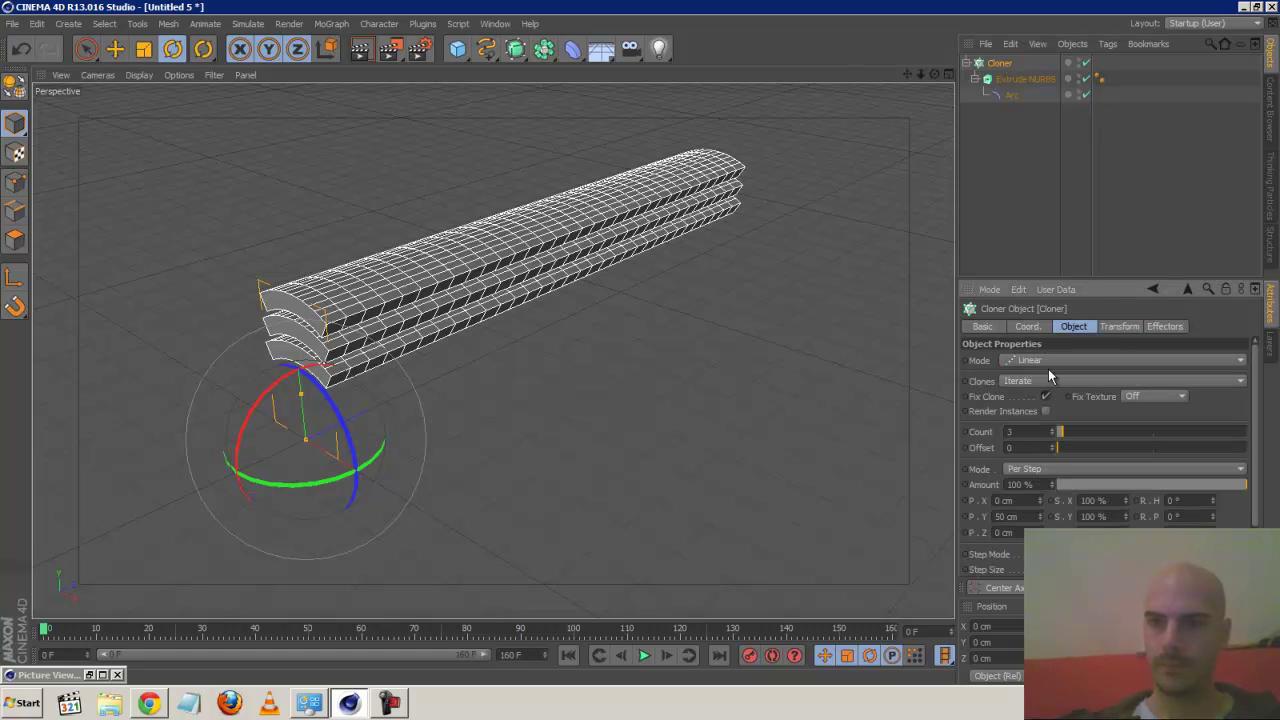
# Try the Cloner in Radial mode with a count of 6 and a radius of 87 cm
pyautogui.click(1048, 364)
pyautogui.click(1048, 409)
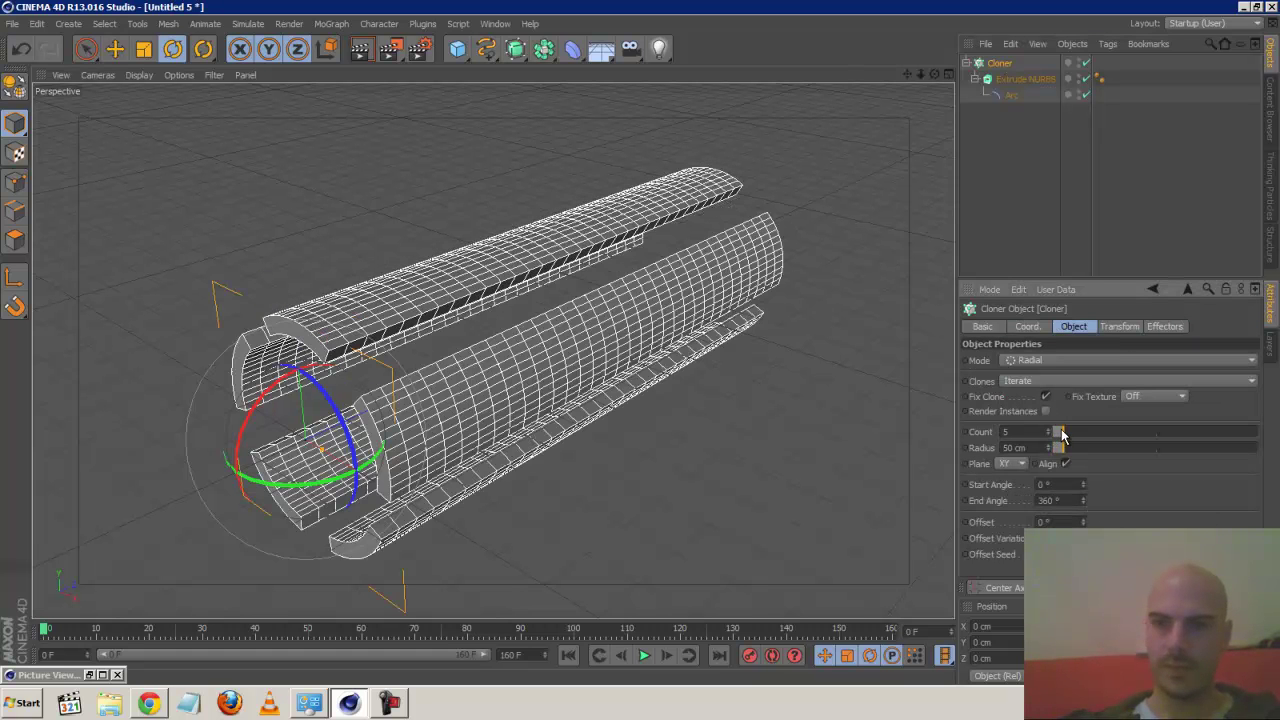
pyautogui.click(1048, 429)
pyautogui.moveTo(1057, 448)
pyautogui.mouseDown()
pyautogui.moveTo(1074, 439)
pyautogui.moveTo(1042, 443)
pyautogui.moveTo(1078, 439)
pyautogui.moveTo(1010, 437)
pyautogui.moveTo(1070, 440)
pyautogui.moveTo(1020, 418)
pyautogui.moveTo(1087, 439)
pyautogui.moveTo(1050, 436)
pyautogui.moveTo(1076, 440)
pyautogui.moveTo(1035, 431)
pyautogui.moveTo(1101, 421)
pyautogui.moveTo(1071, 429)
pyautogui.mouseUp()
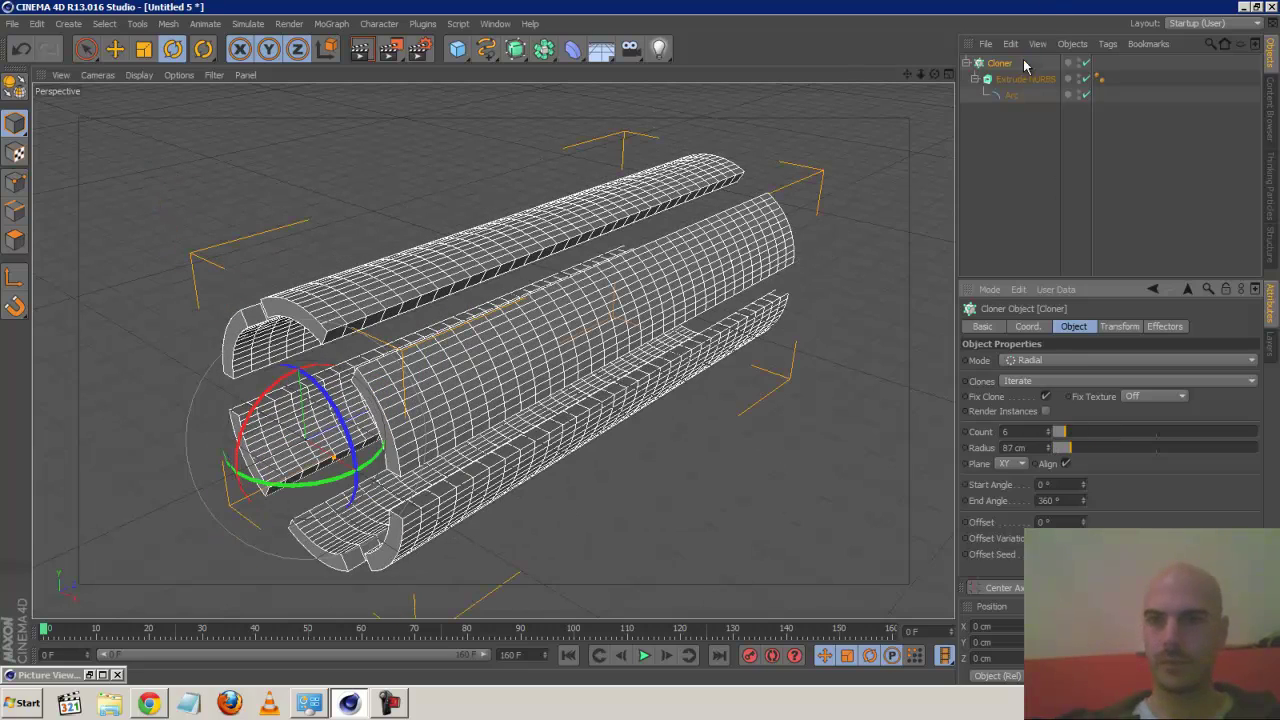
# Take the Extrude NURBS out of the Cloner and delete the Cloner
pyautogui.moveTo(1016, 78)
pyautogui.mouseDown()
pyautogui.moveTo(1012, 66)
pyautogui.moveTo(997, 89)
pyautogui.mouseUp()
pyautogui.click(997, 93)
pyautogui.press('Delete')
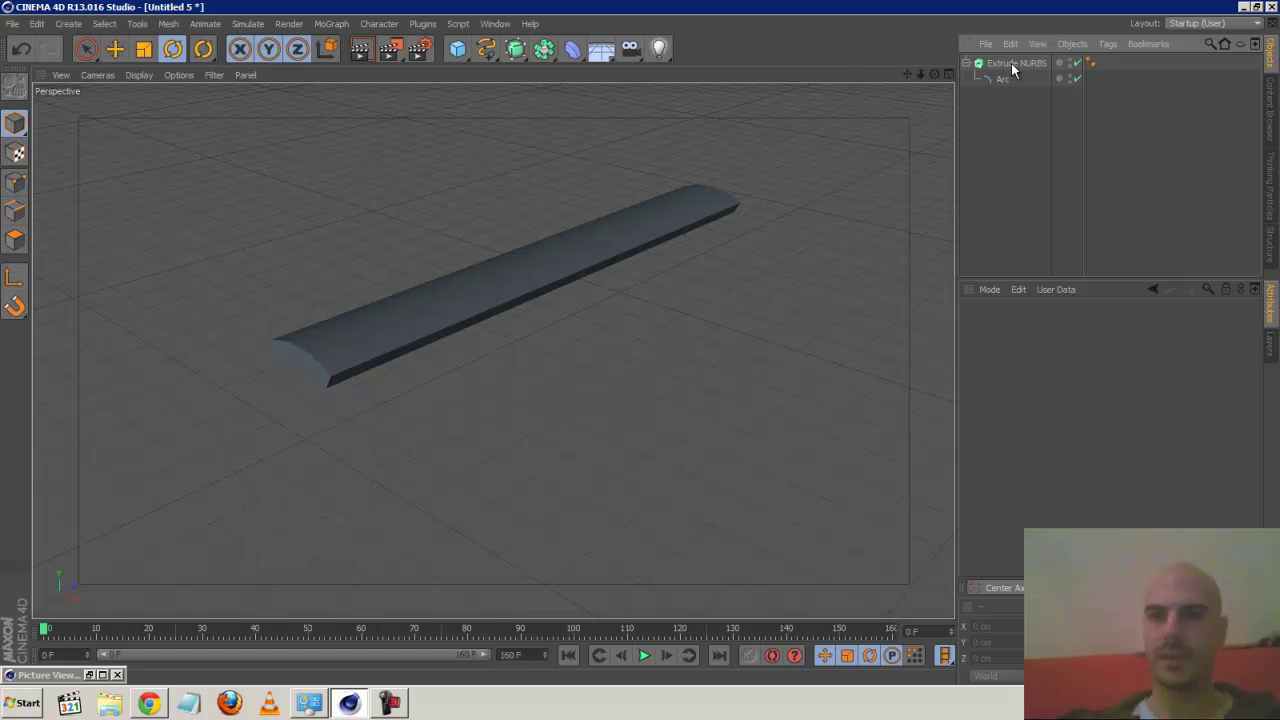
# Add a Bend deformer to the scene and set its strength to 60°
pyautogui.click(1015, 63)
pyautogui.click(574, 49)
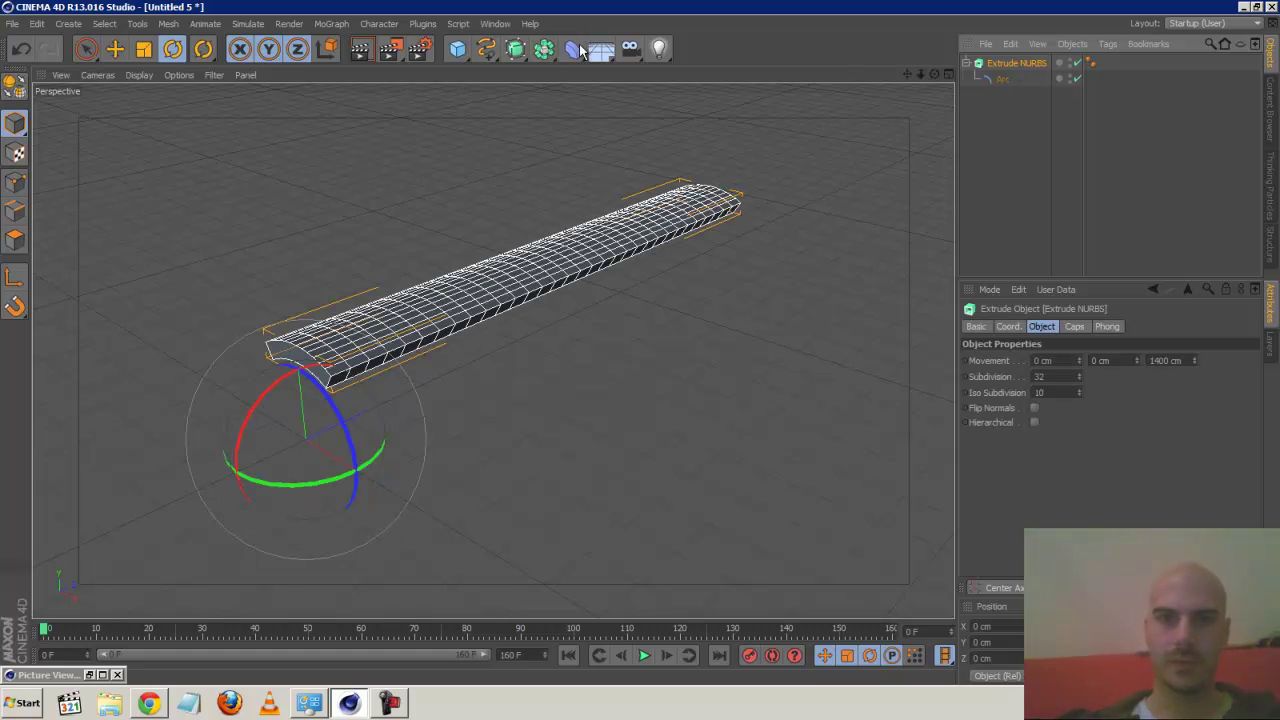
pyautogui.click(600, 64)
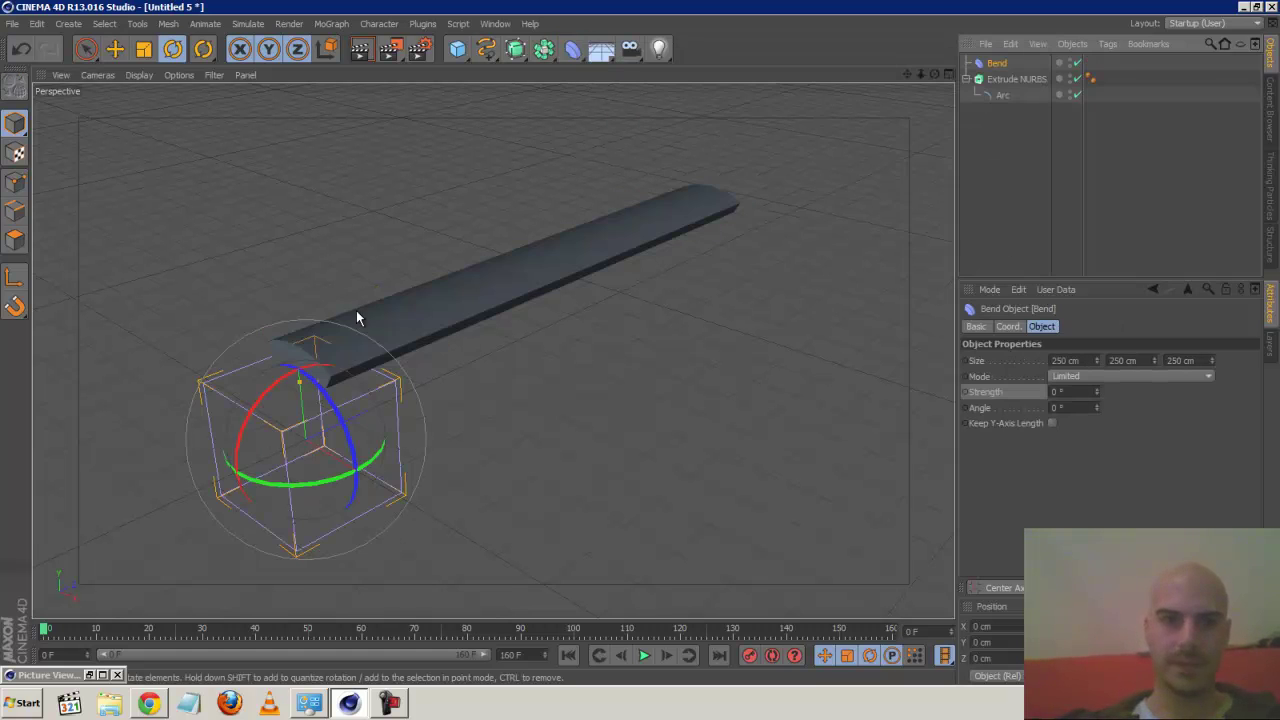
pyautogui.moveTo(1097, 393); pyautogui.dragTo(1094, 394)
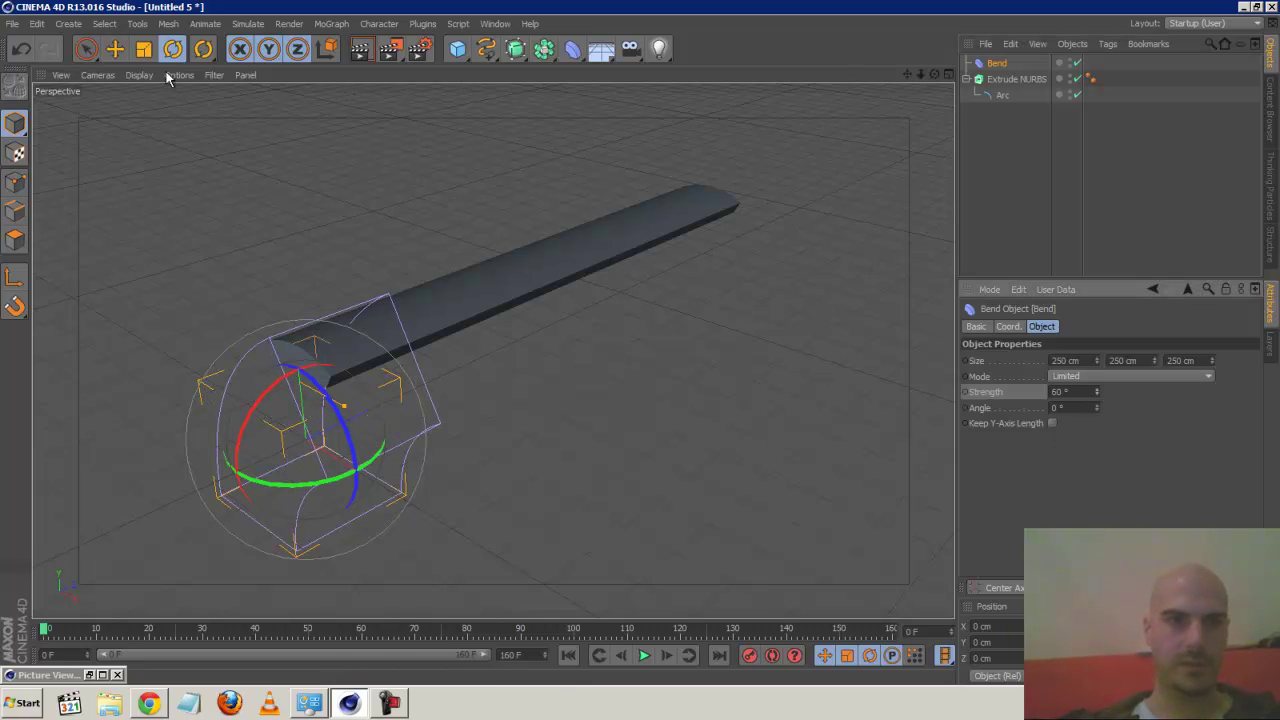
# Rotate the Bend deformer to run along the strip and move it to the strip's front end, about Y 161.5 cm and Z 73.6 cm
pyautogui.moveTo(306, 489); pyautogui.dragTo(420, 437)
pyautogui.moveTo(277, 386); pyautogui.dragTo(237, 517)
pyautogui.click(124, 56)
pyautogui.moveTo(291, 320); pyautogui.dragTo(284, 238)
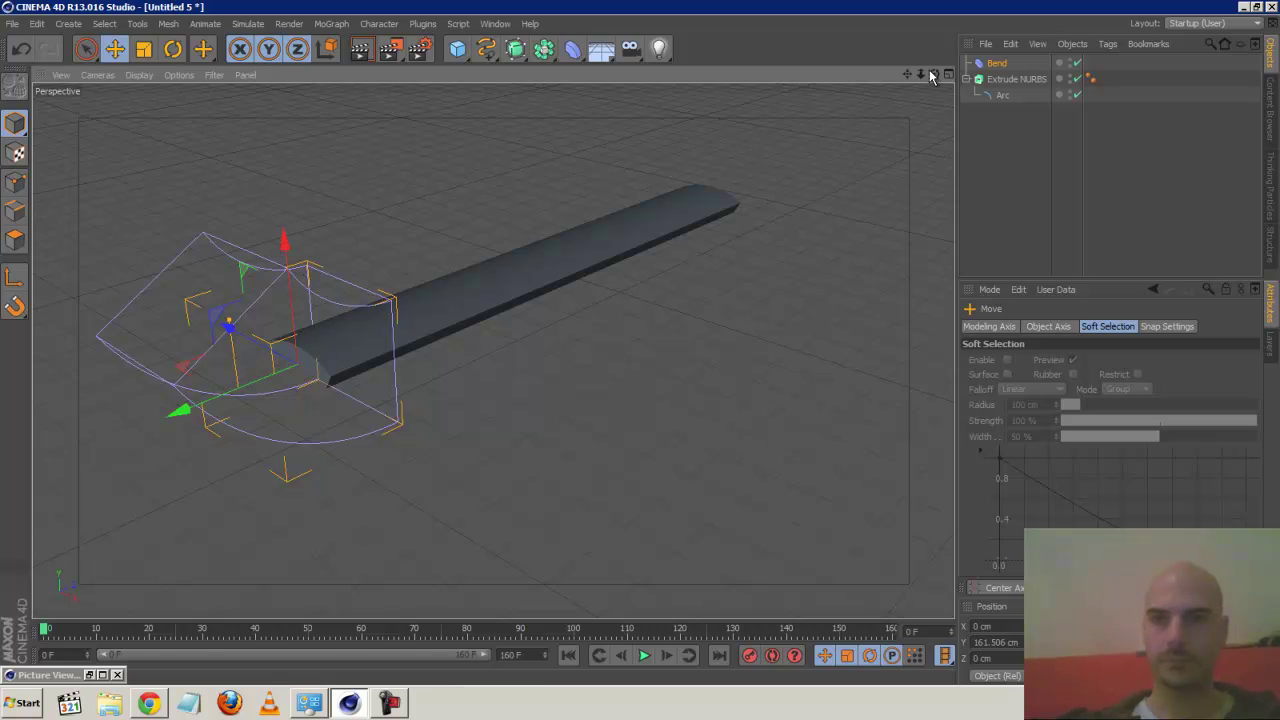
pyautogui.moveTo(937, 79); pyautogui.dragTo(640, 343)
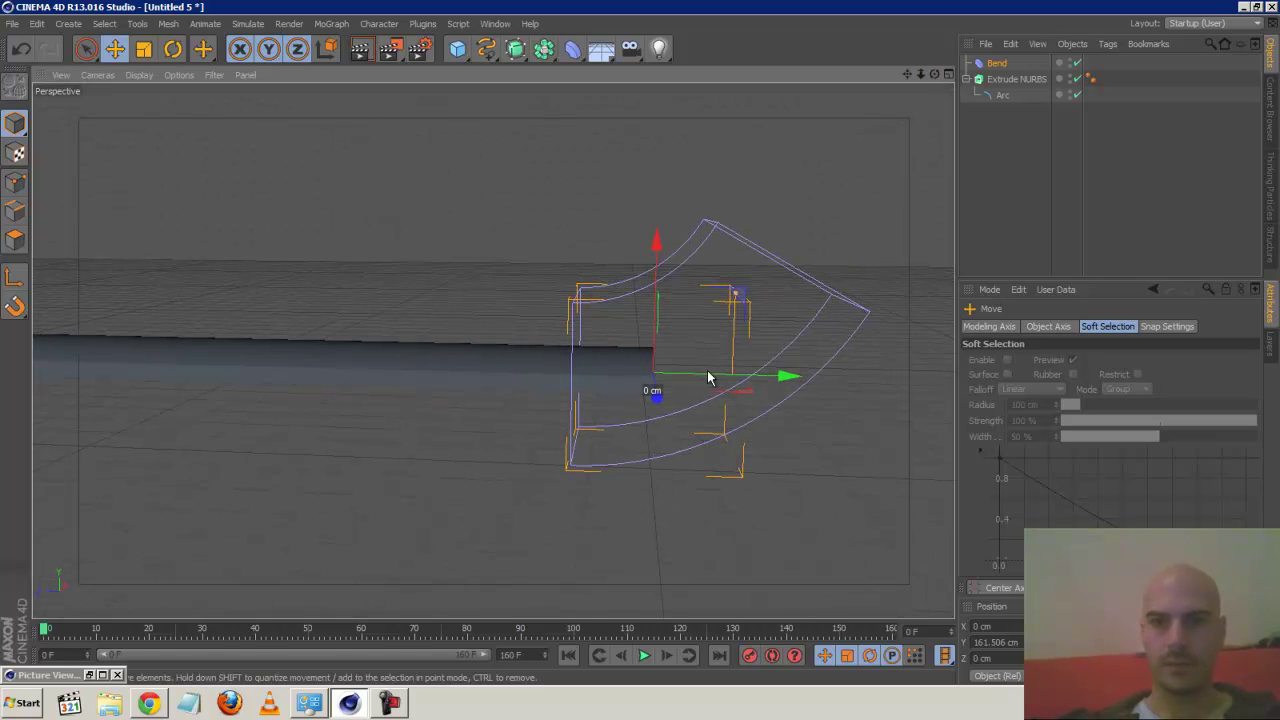
pyautogui.moveTo(770, 378); pyautogui.dragTo(725, 372)
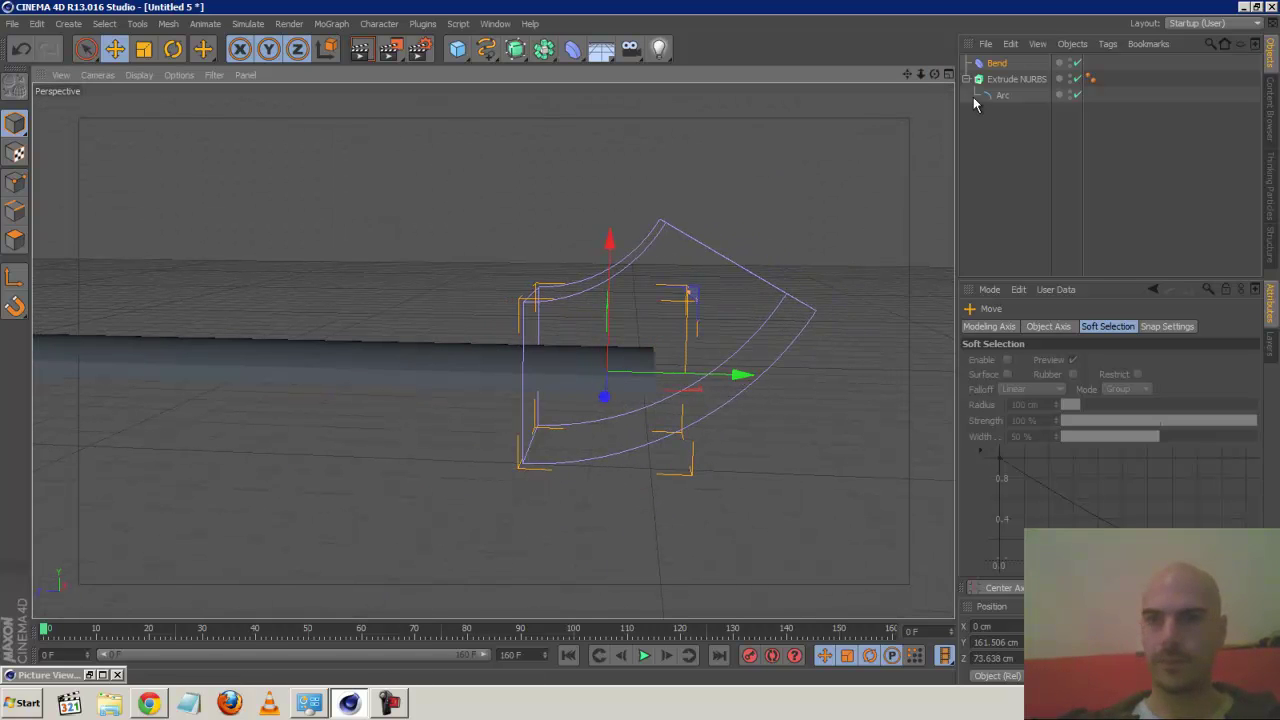
# Try making the Bend deformer a child of the Extrude NURBS
pyautogui.click(970, 80)
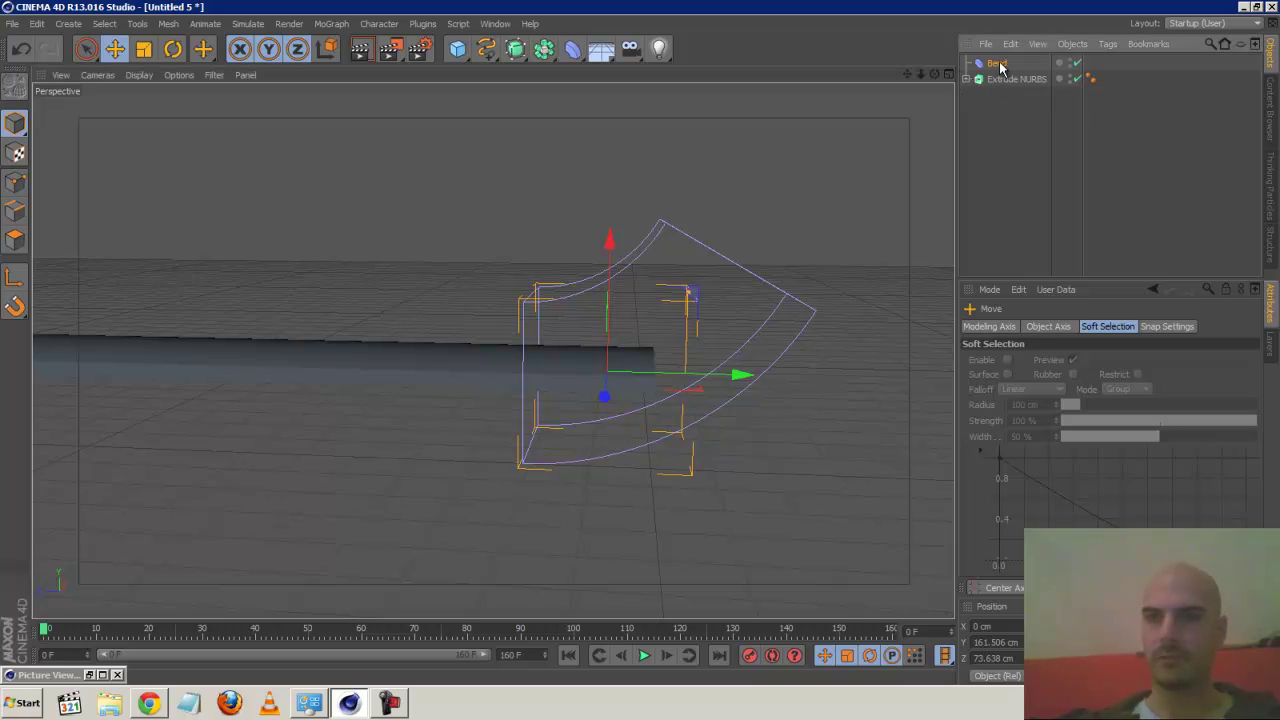
pyautogui.moveTo(1000, 64); pyautogui.dragTo(1010, 83)
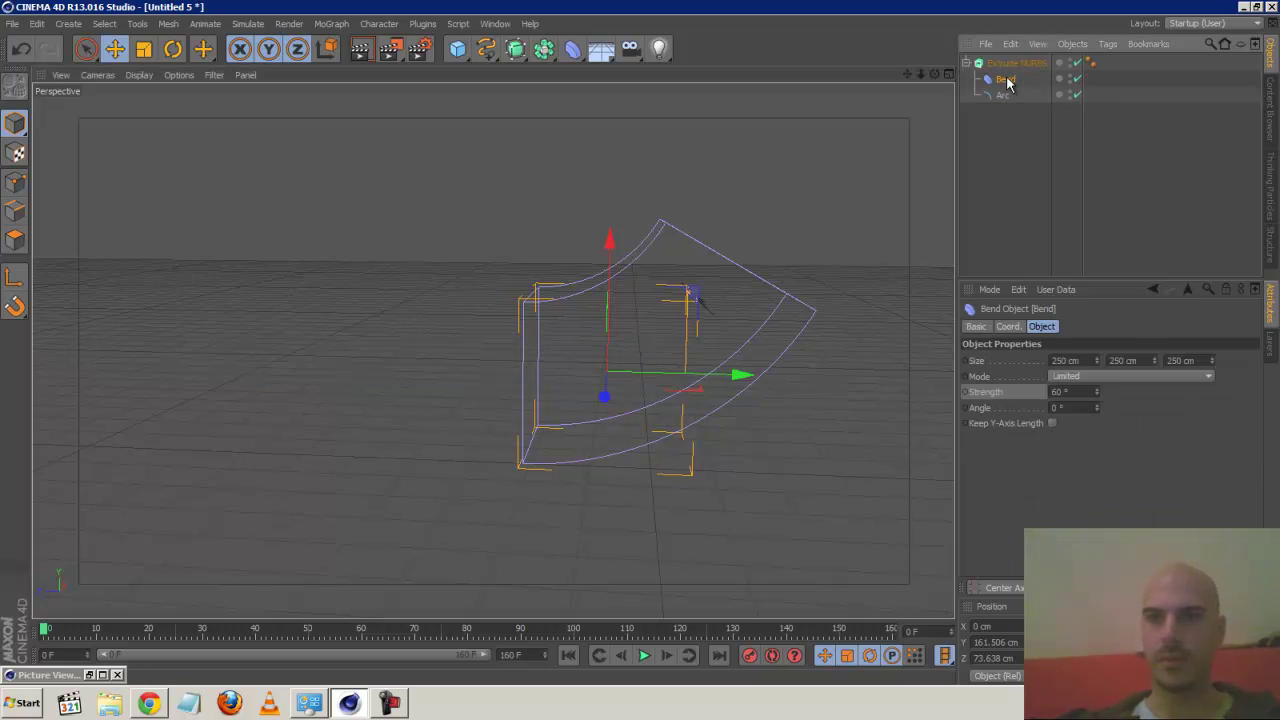
pyautogui.click(979, 79)
pyautogui.click(980, 79)
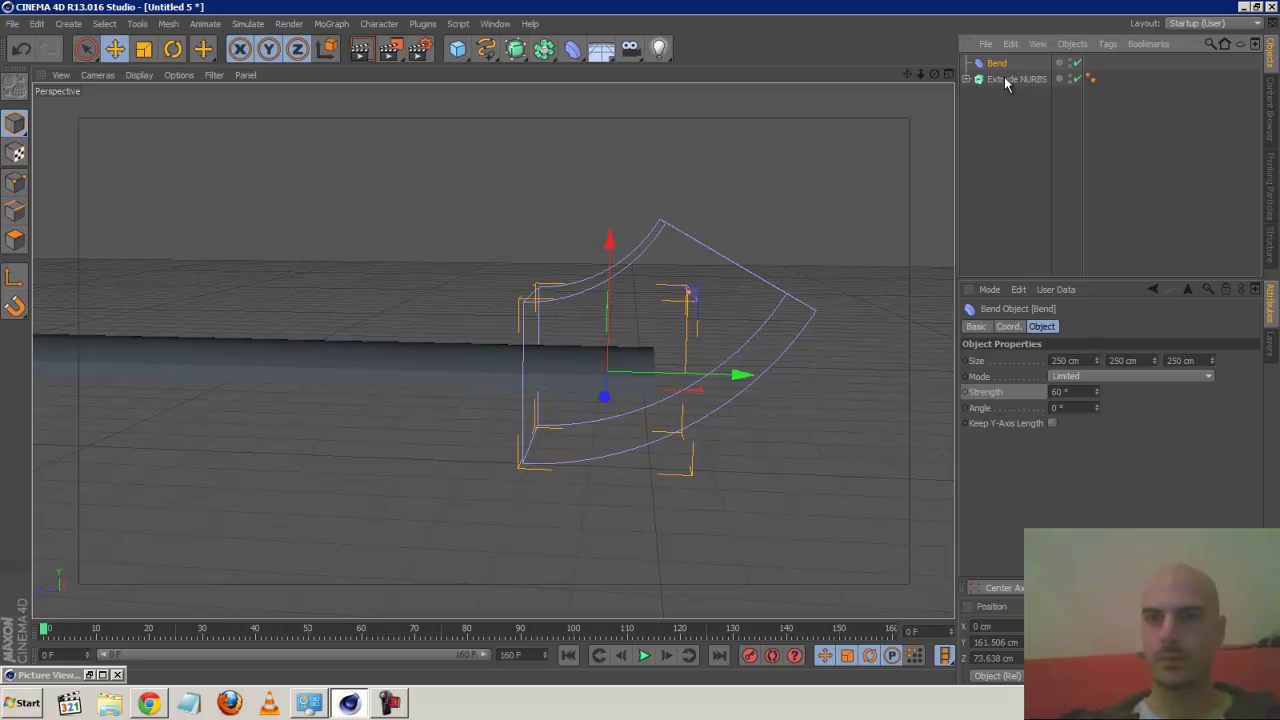
# Place the Bend below the Extrude NURBS and group both objects under a Null
pyautogui.moveTo(1000, 72); pyautogui.dragTo(1002, 92)
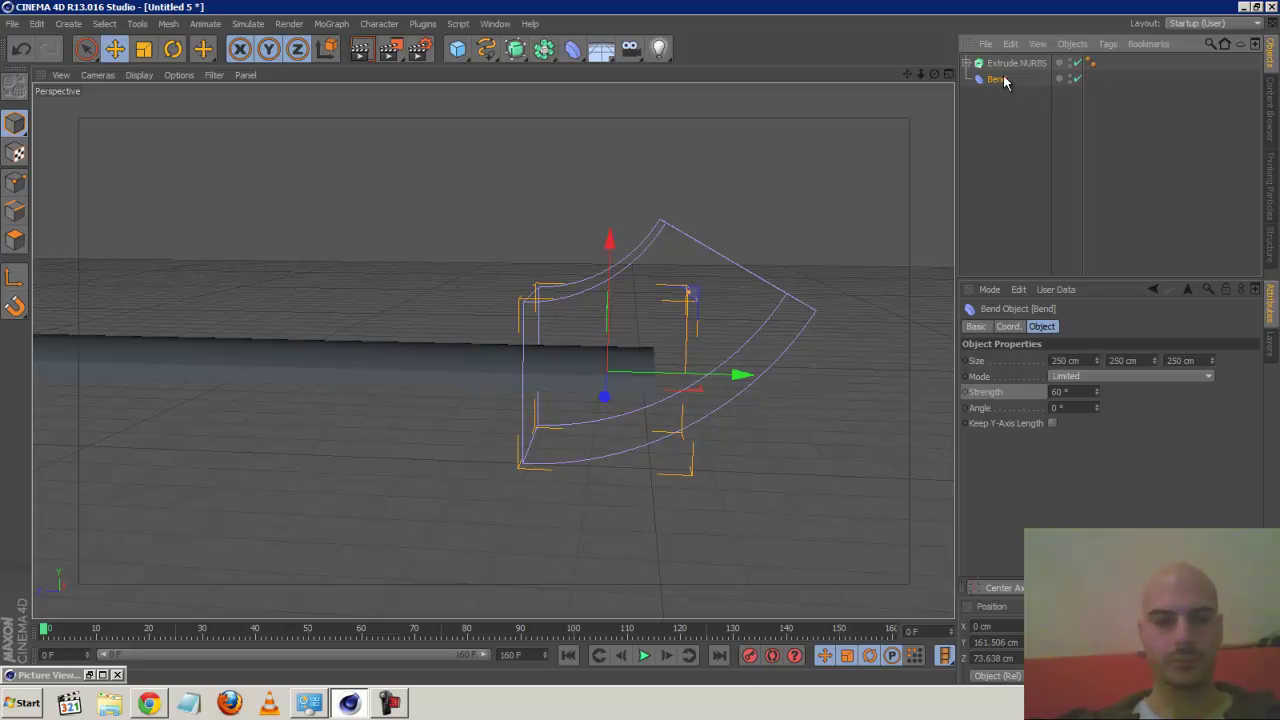
pyautogui.click(1000, 68)
pyautogui.keyDown('ctrl'); pyautogui.click(998, 79); pyautogui.keyUp('ctrl')
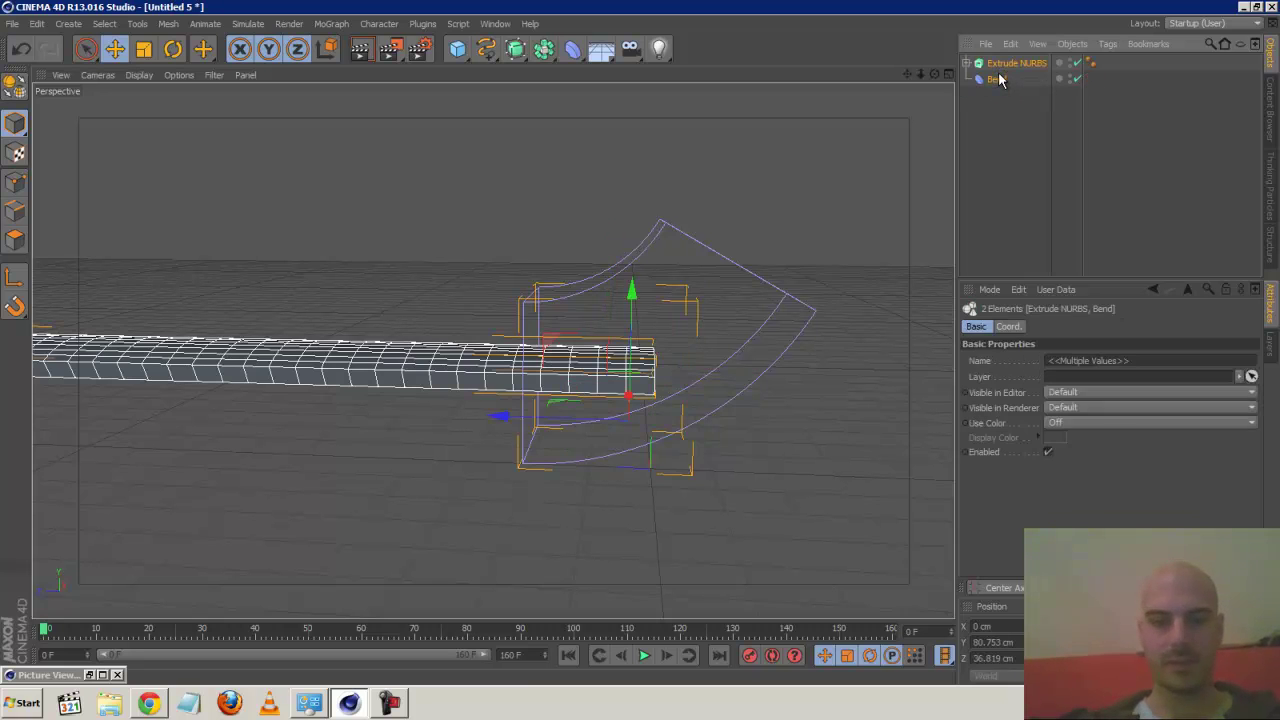
pyautogui.hotkey('alt', 'g')
pyautogui.click(967, 63)
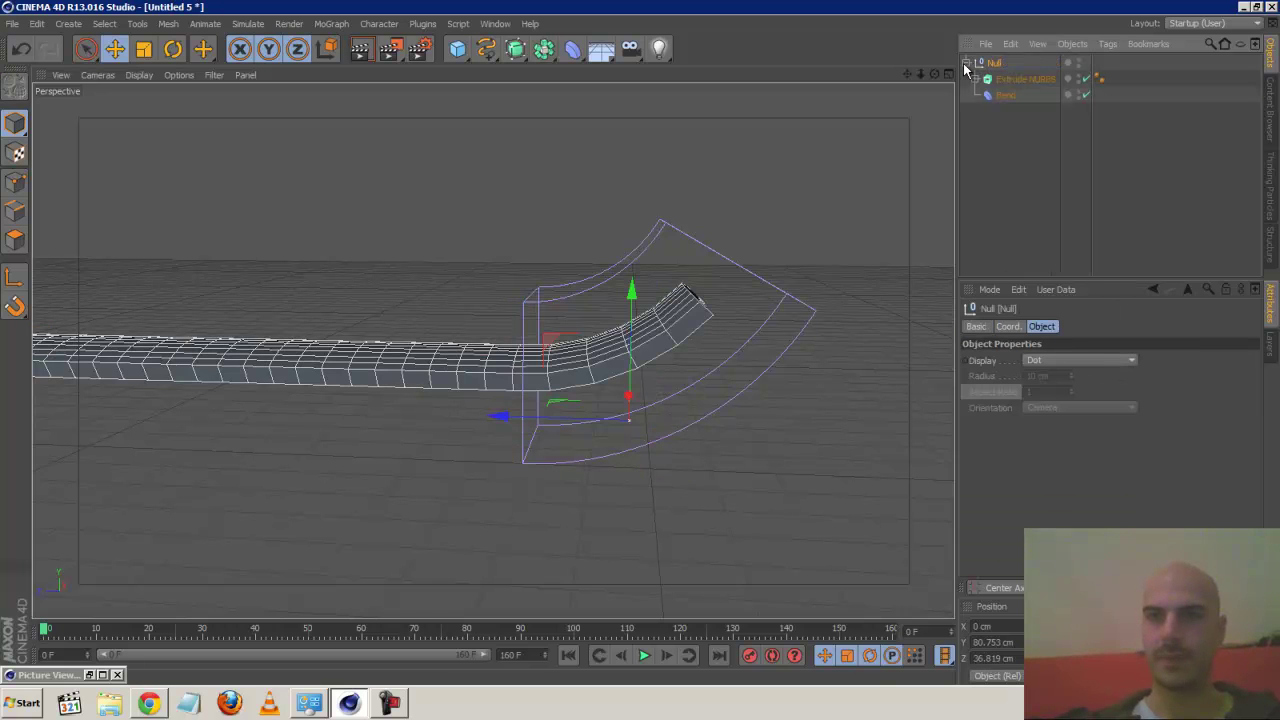
# Nudge the Bend deformer about 3 cm along the strip and set its strength to 118°
pyautogui.click(1010, 95)
pyautogui.moveTo(1096, 393)
pyautogui.mouseDown()
pyautogui.moveTo(1113, 469)
pyautogui.moveTo(1086, 354)
pyautogui.moveTo(1103, 408)
pyautogui.moveTo(1094, 395)
pyautogui.mouseUp()
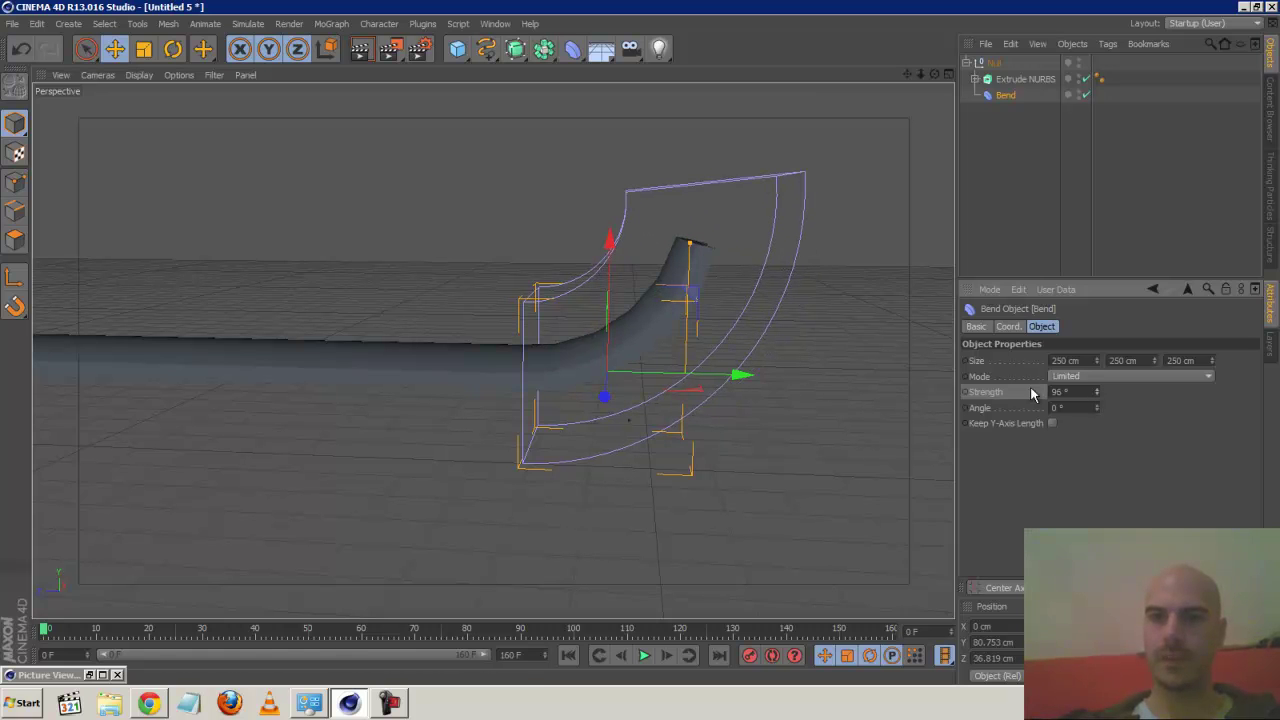
pyautogui.moveTo(743, 375)
pyautogui.mouseDown()
pyautogui.moveTo(790, 396)
pyautogui.moveTo(906, 397)
pyautogui.moveTo(741, 380)
pyautogui.mouseUp()
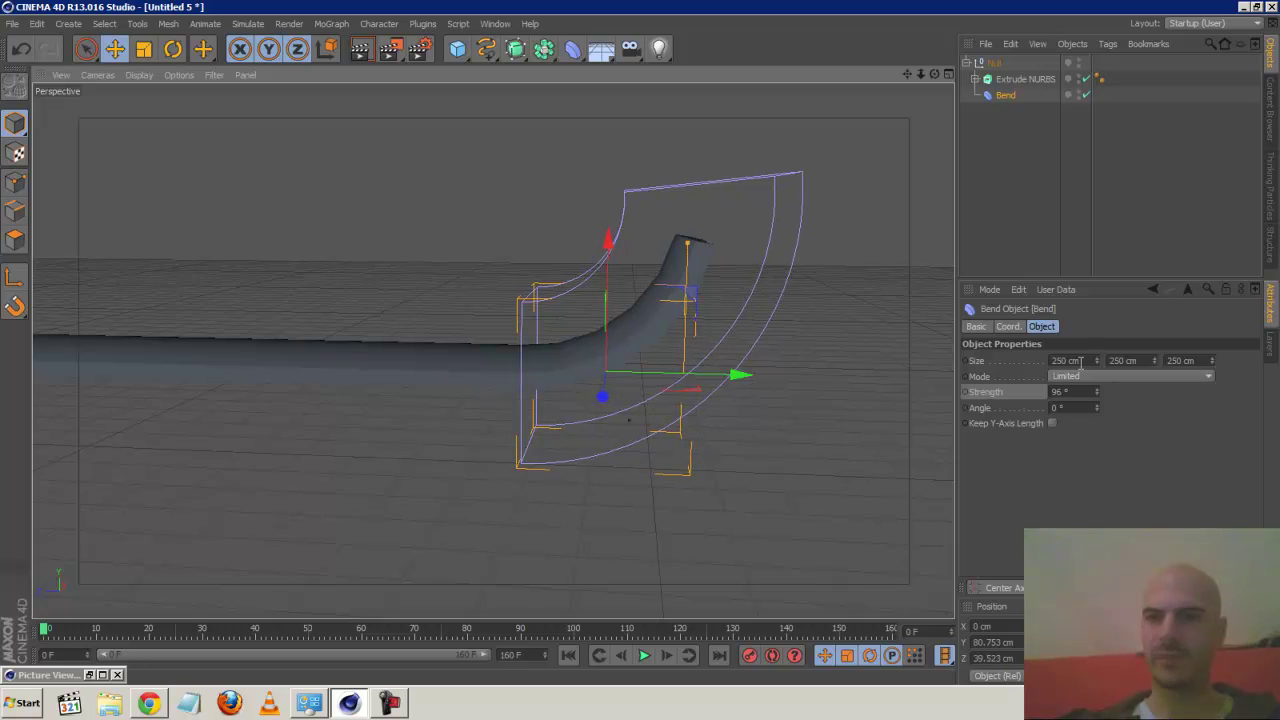
pyautogui.moveTo(1095, 400)
pyautogui.mouseDown()
pyautogui.moveTo(1073, 317)
pyautogui.moveTo(1100, 410)
pyautogui.moveTo(1095, 393)
pyautogui.mouseUp()
pyautogui.moveTo(921, 74); pyautogui.dragTo(640, 342)
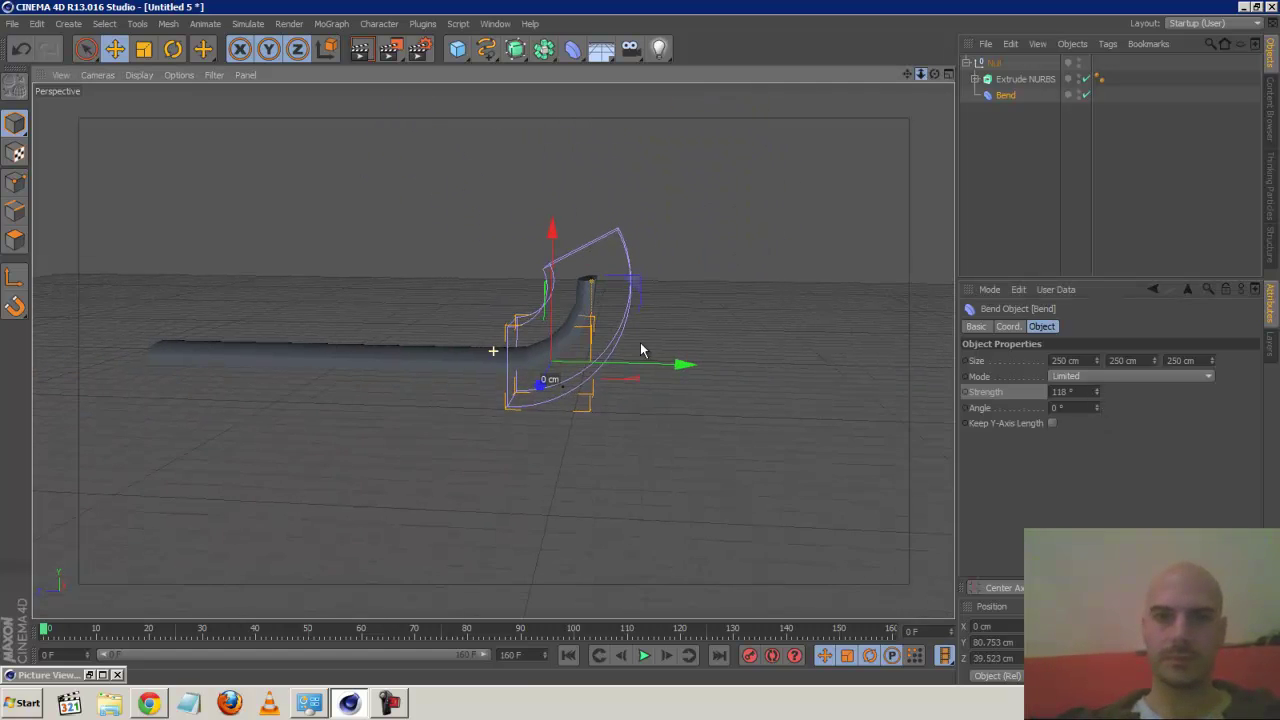
pyautogui.moveTo(933, 74); pyautogui.dragTo(970, 72)
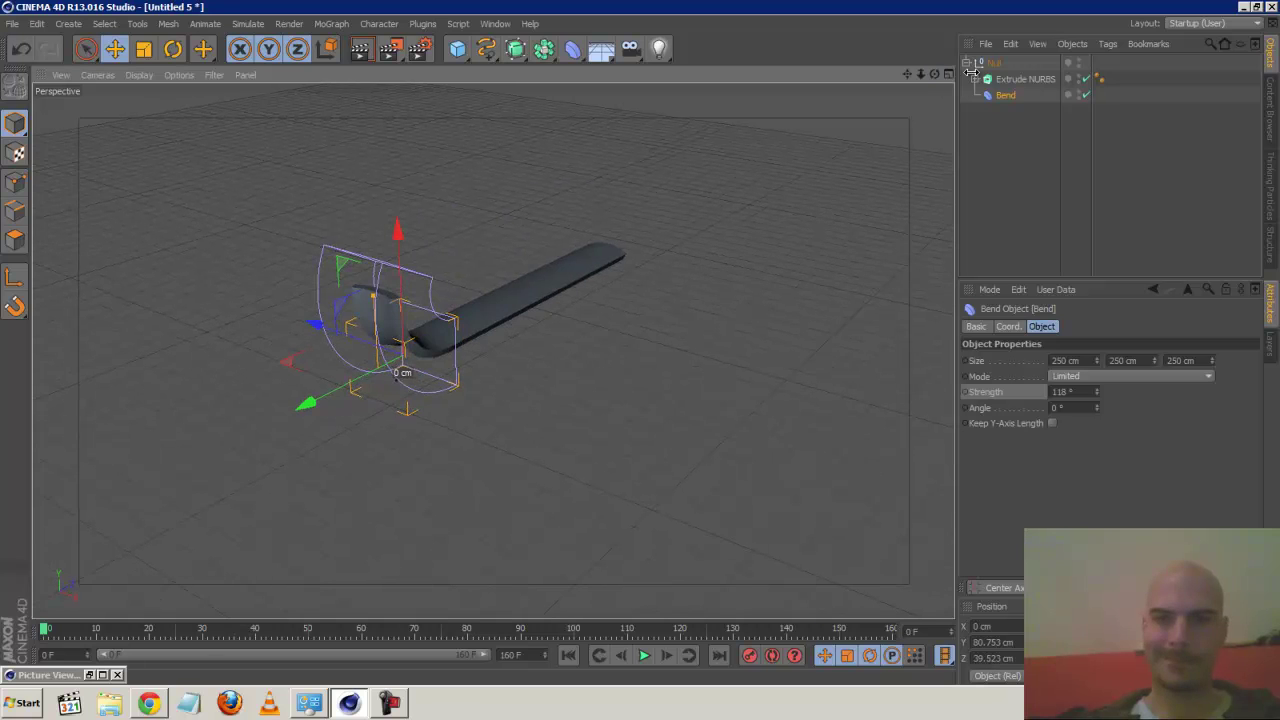
# Add a MoGraph Cloner as the parent of the Null holding the bent strip
pyautogui.click(967, 64)
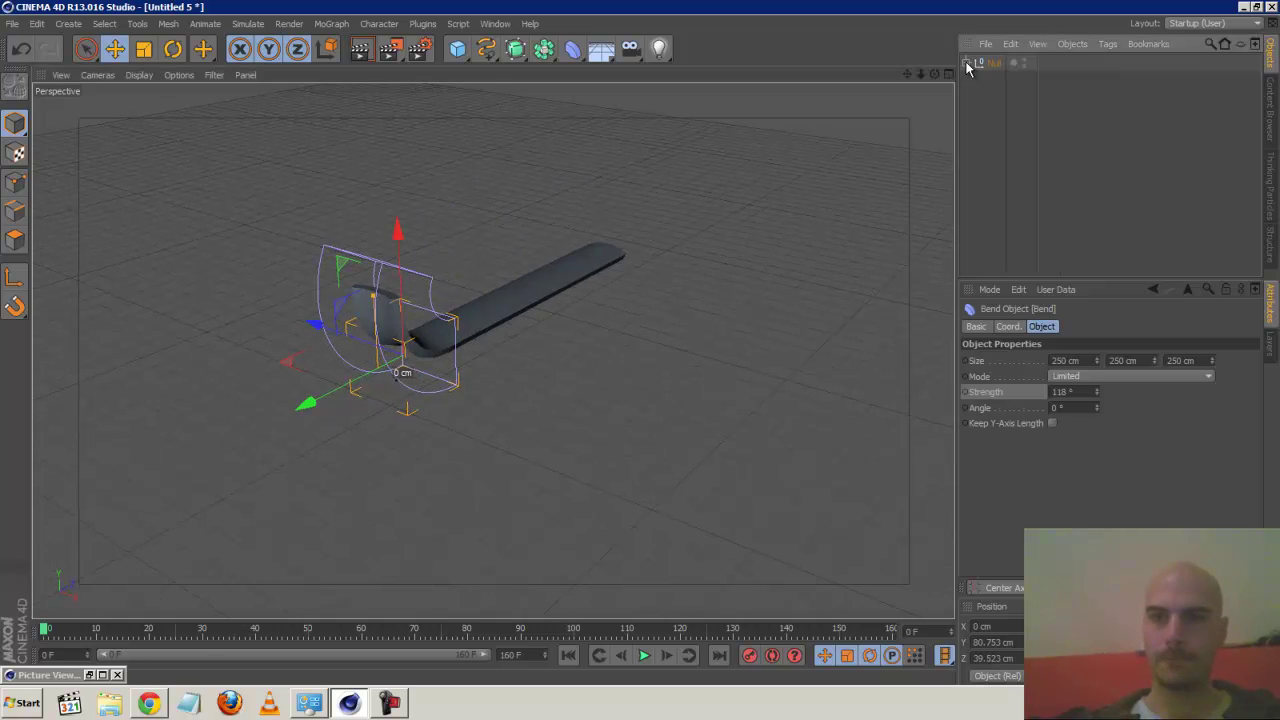
pyautogui.click(659, 48)
pyautogui.hotkey('ctrl', 'z')
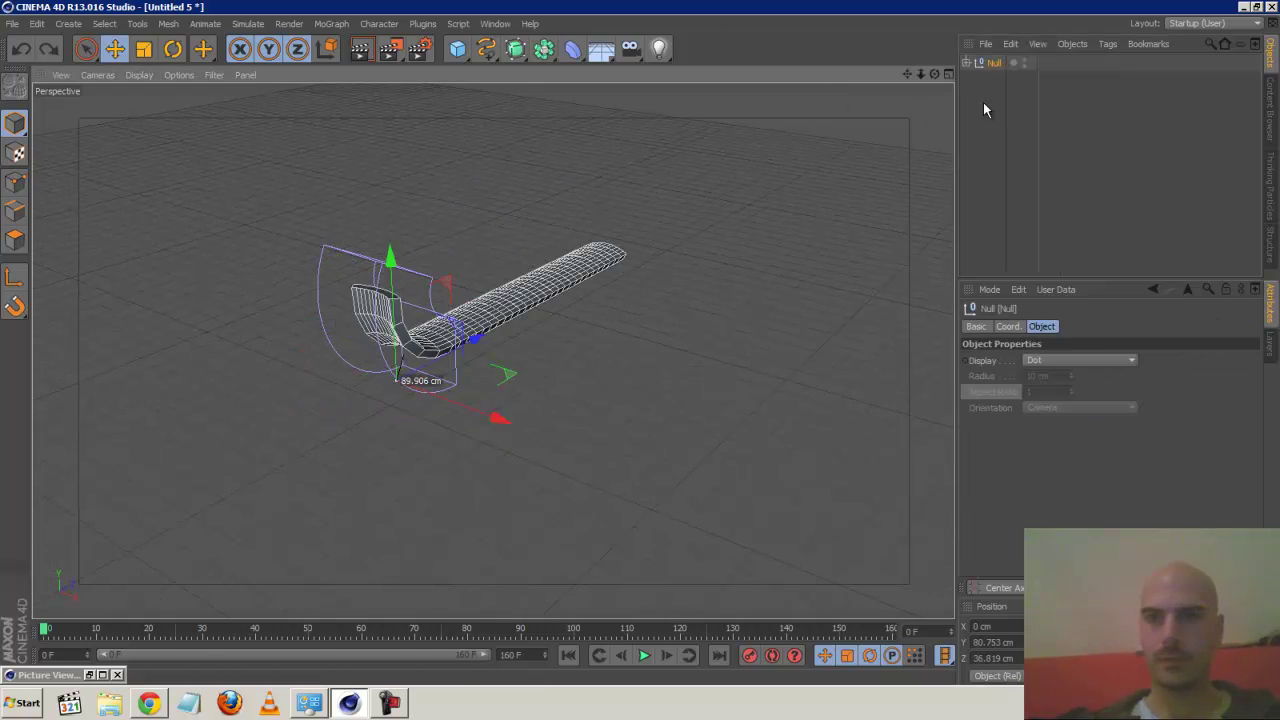
pyautogui.click(1001, 66)
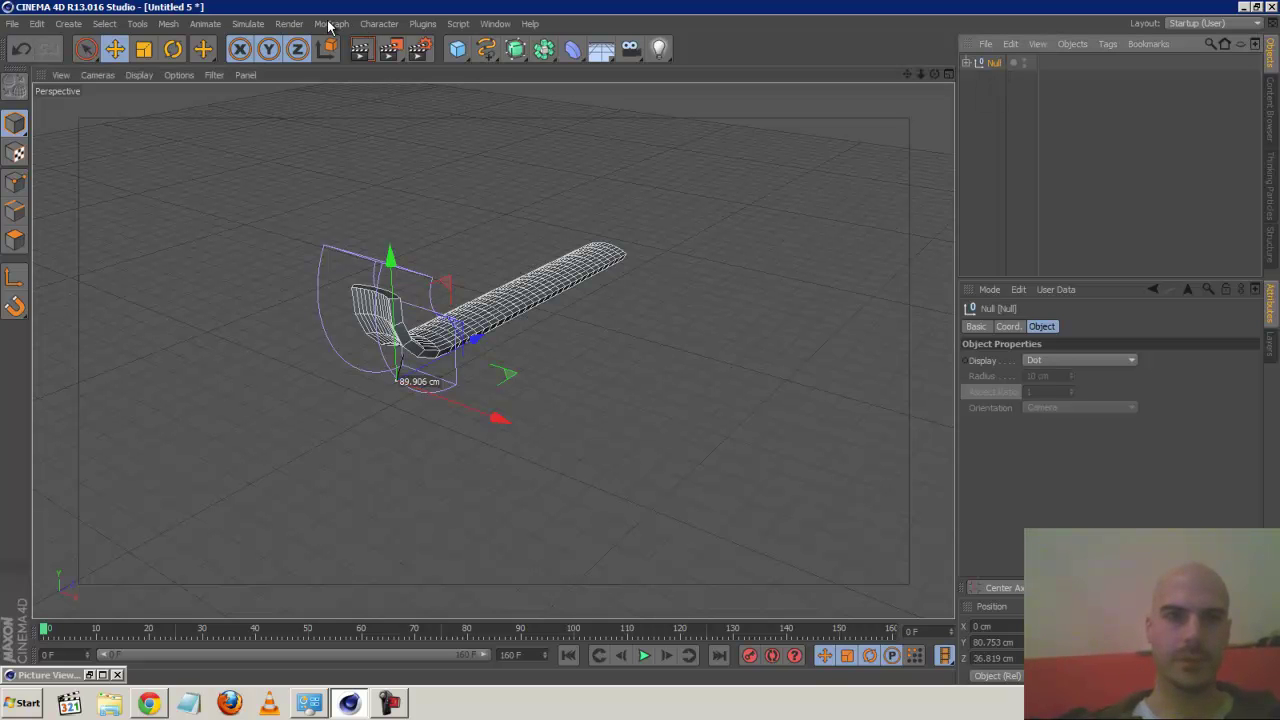
pyautogui.click(331, 23)
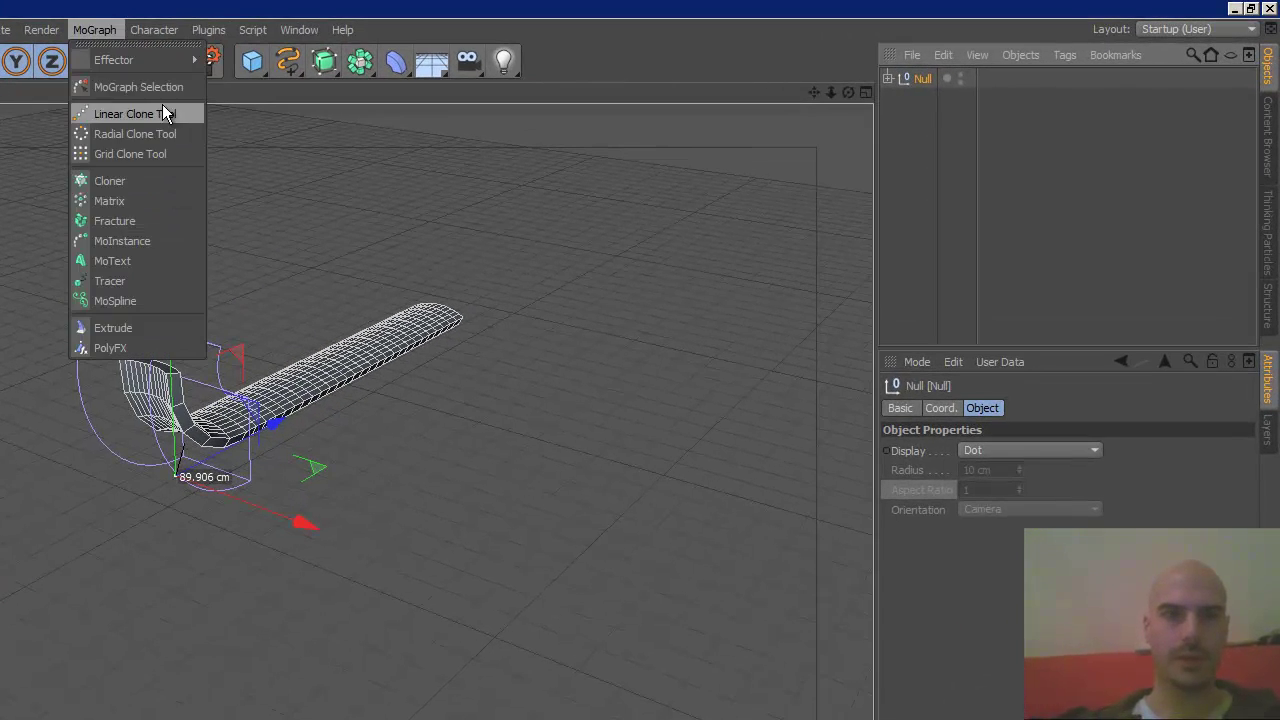
pyautogui.keyDown('alt'); pyautogui.click(140, 179); pyautogui.keyUp('alt')
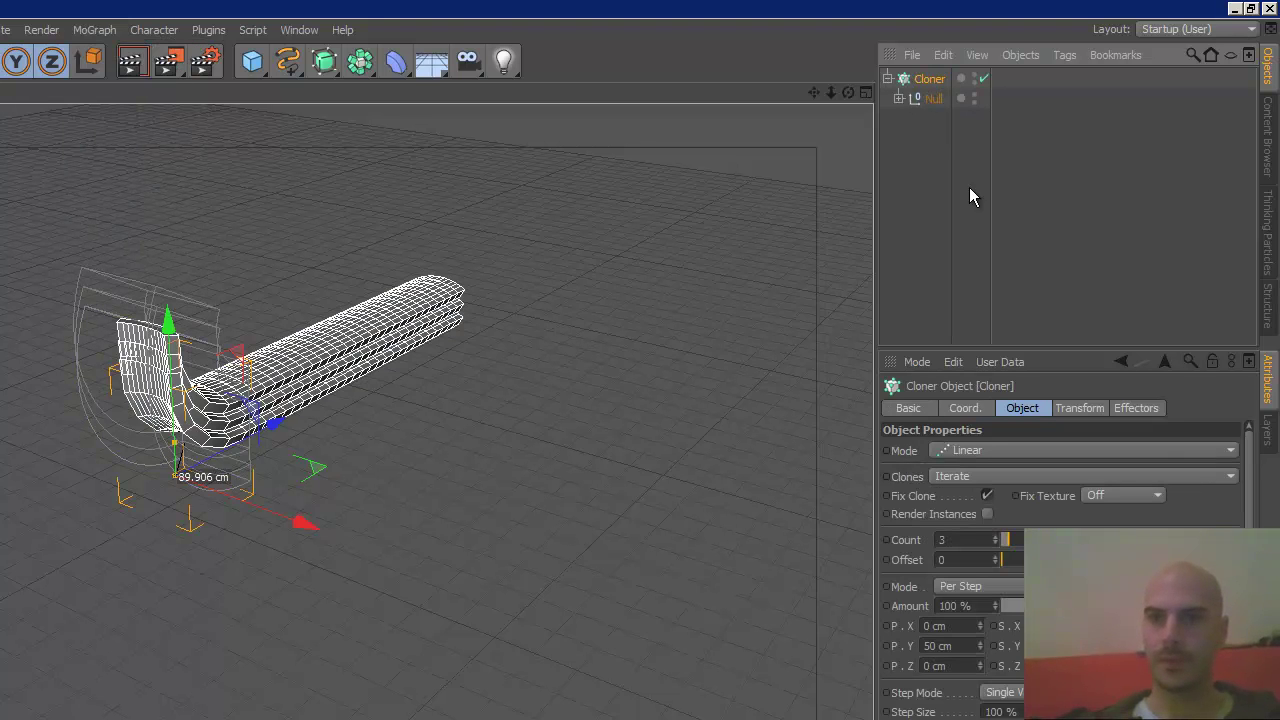
# Switch the Cloner to Radial mode and set its count to 6
pyautogui.click(1022, 450)
pyautogui.click(1014, 507)
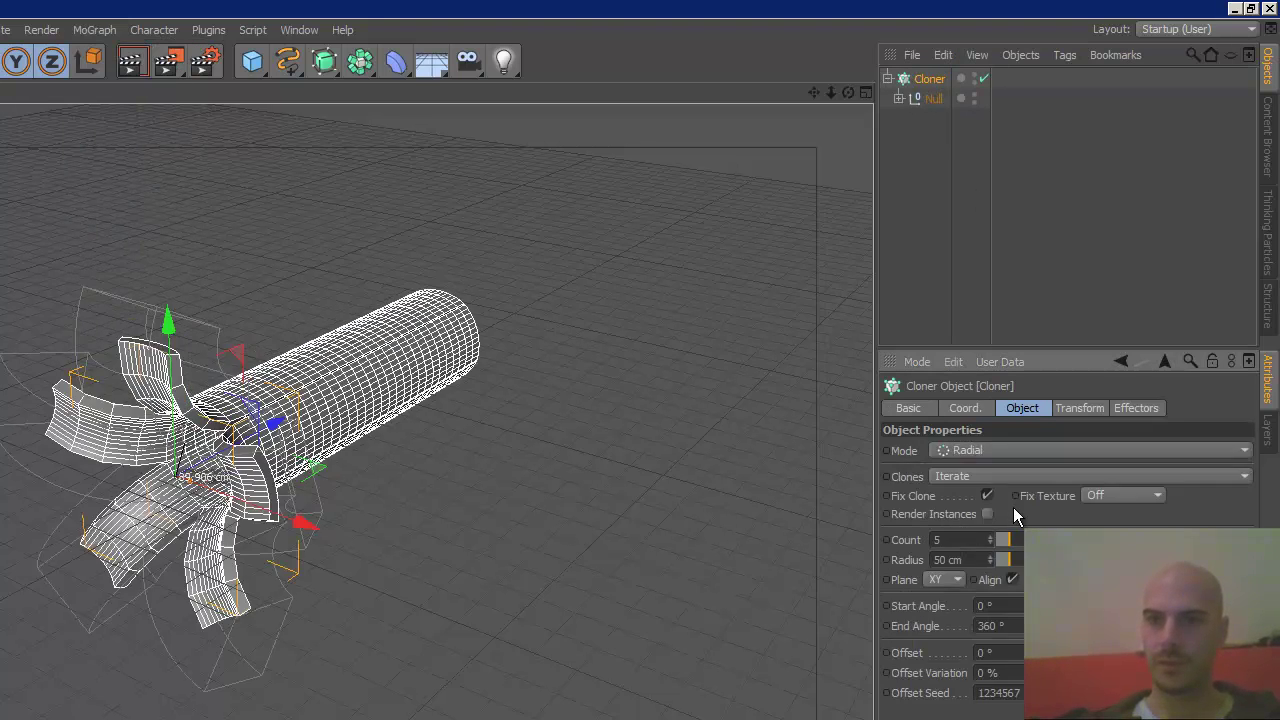
pyautogui.click(975, 539)
pyautogui.write('6')
pyautogui.press('Return')
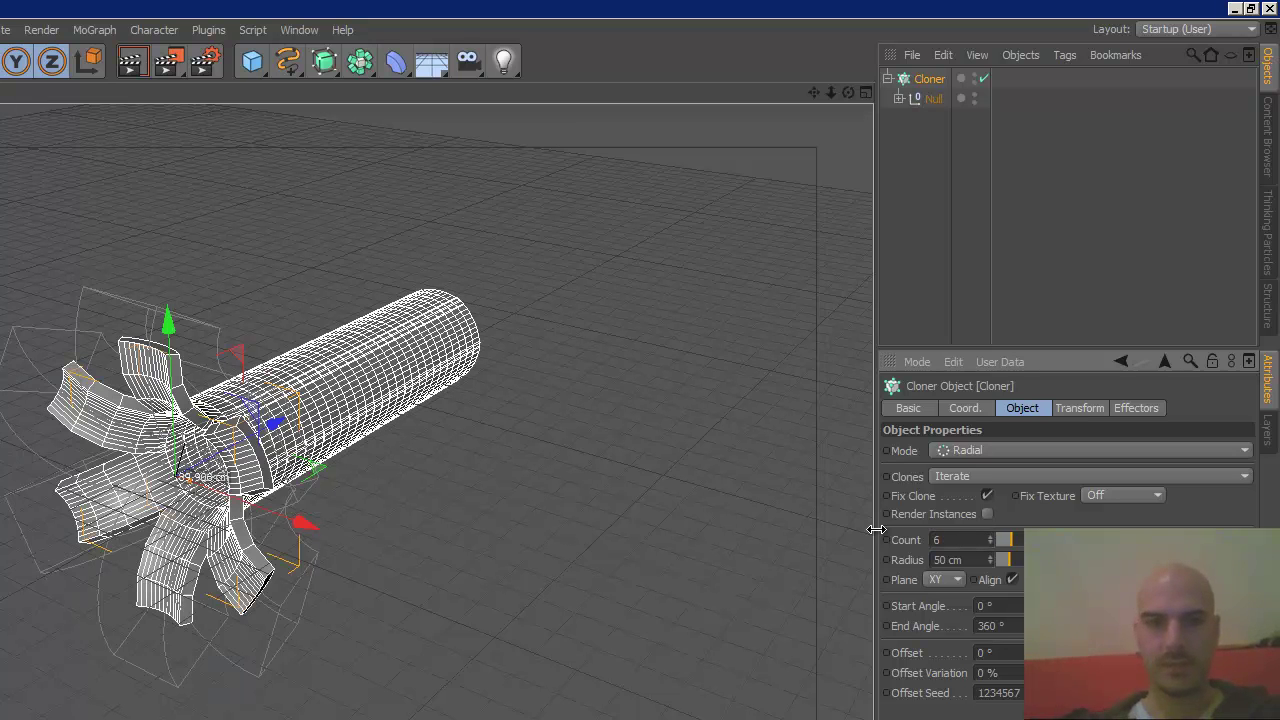
# Adjust the Cloner radius to 79 cm in the front view so the six segments form a closed tube
pyautogui.click(866, 93)
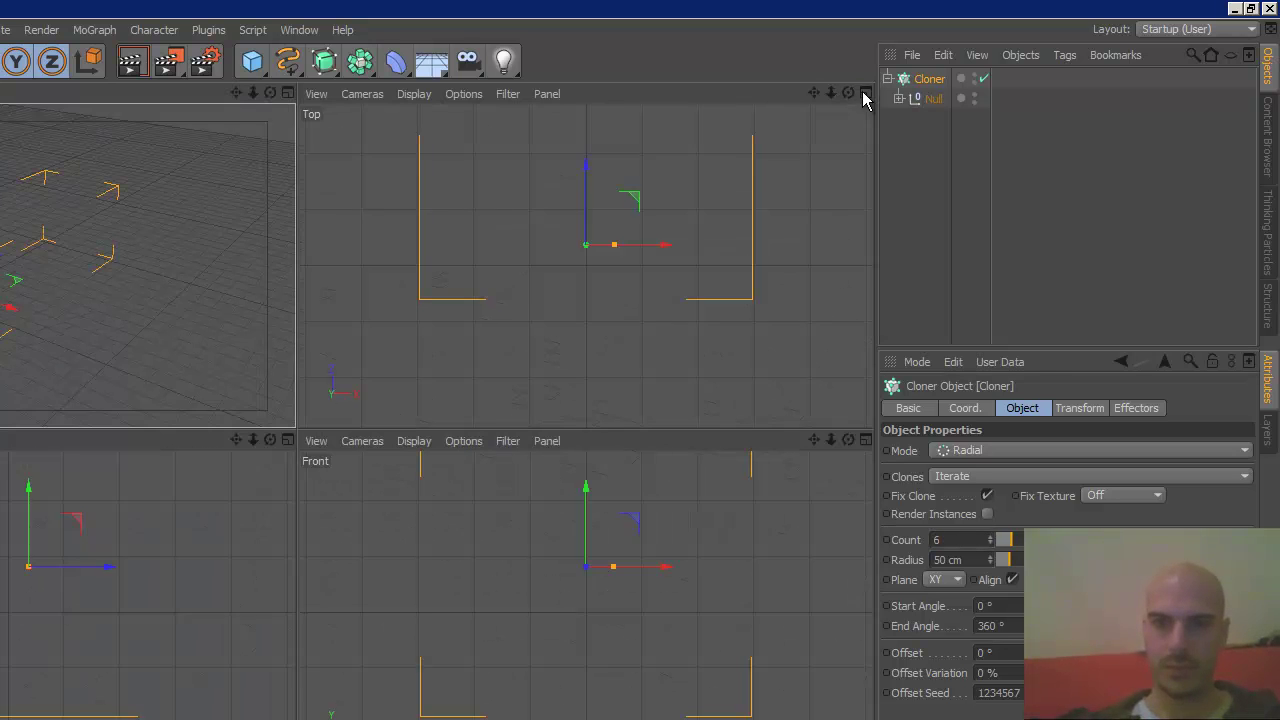
pyautogui.click(866, 442)
pyautogui.moveTo(829, 96); pyautogui.dragTo(999, 300)
pyautogui.moveTo(1006, 560); pyautogui.dragTo(1017, 560)
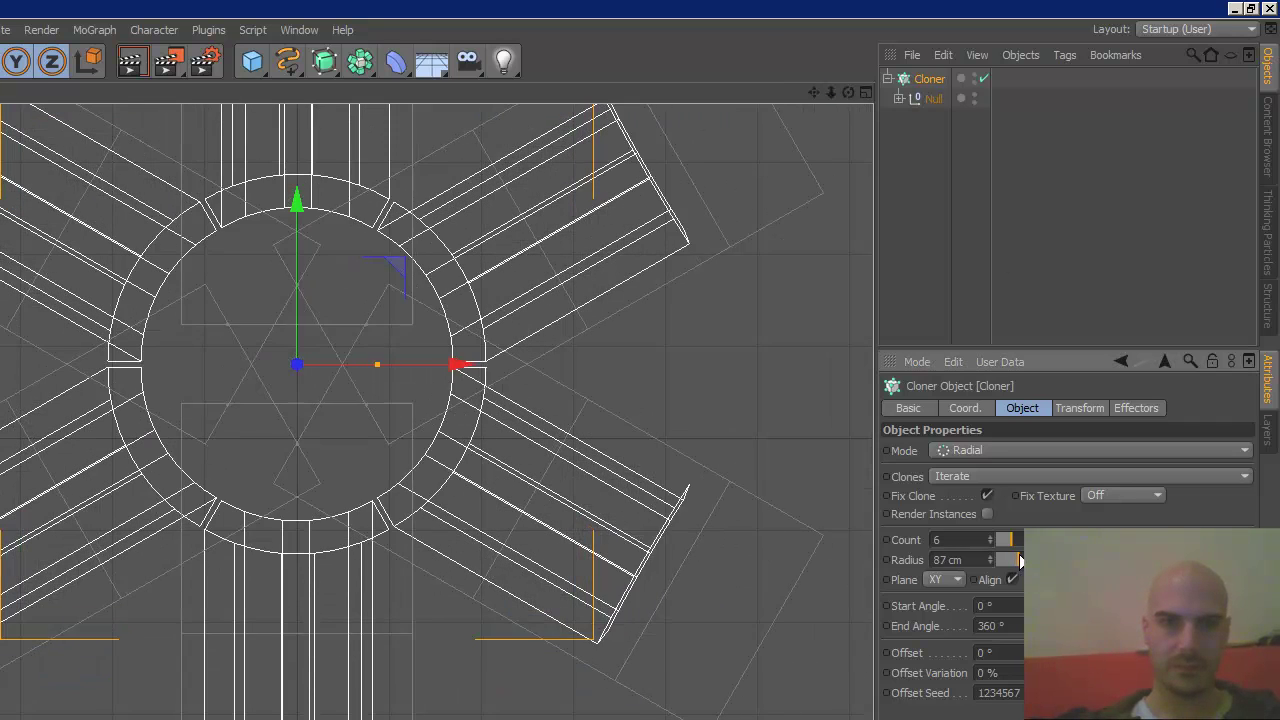
pyautogui.click(866, 92)
pyautogui.click(288, 92)
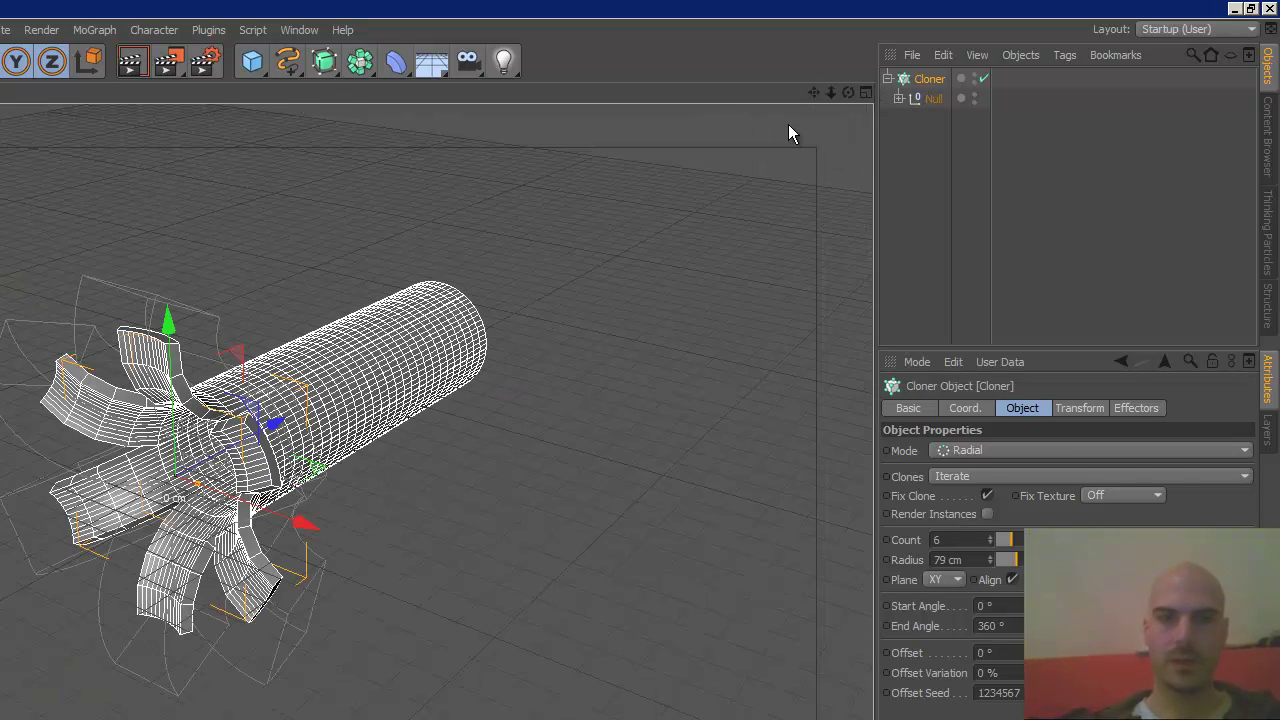
# Turn off the visibility of the Bend deformer inside the cloned Null and set its strength to 130°
pyautogui.moveTo(848, 97); pyautogui.dragTo(480, 428)
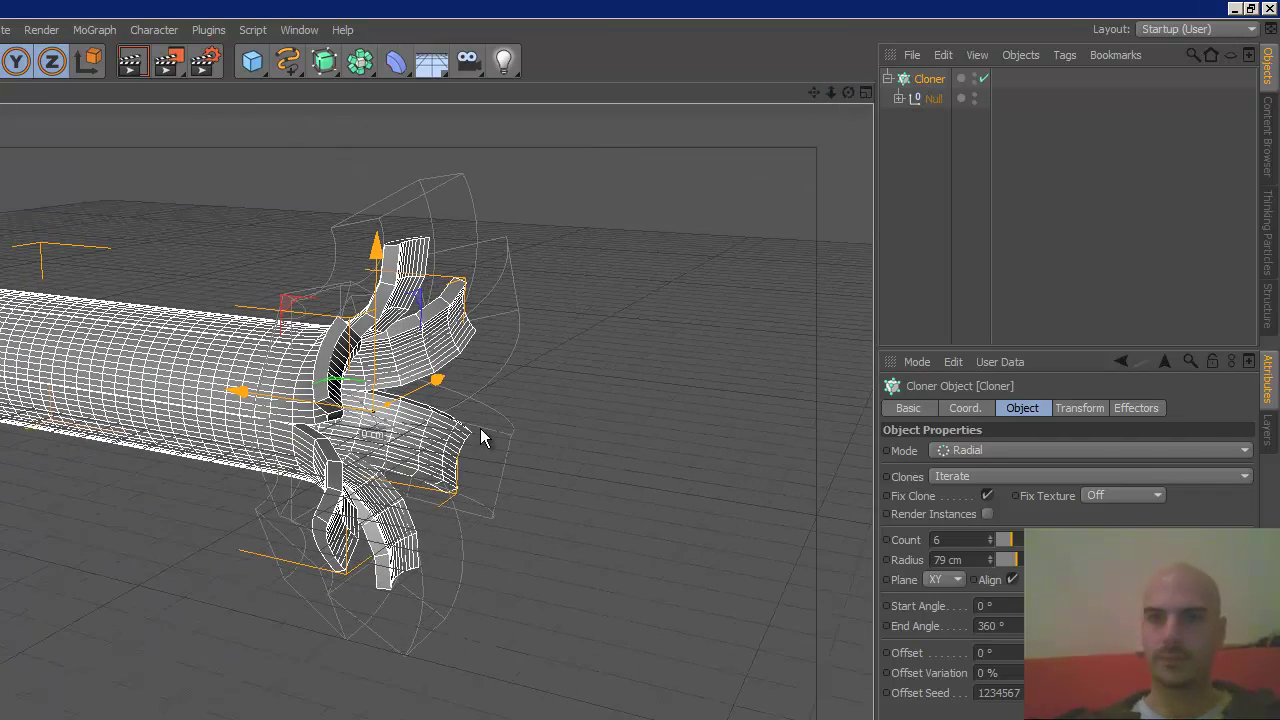
pyautogui.click(899, 99)
pyautogui.click(947, 140)
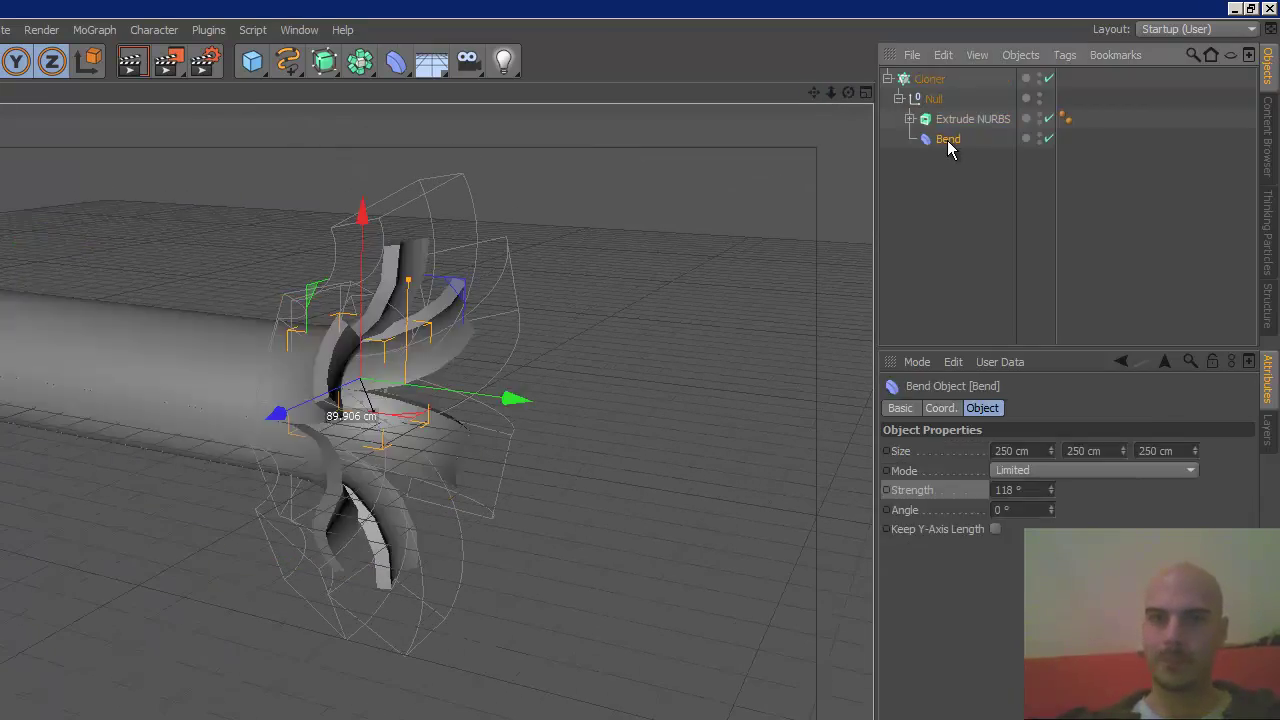
pyautogui.click(1039, 135)
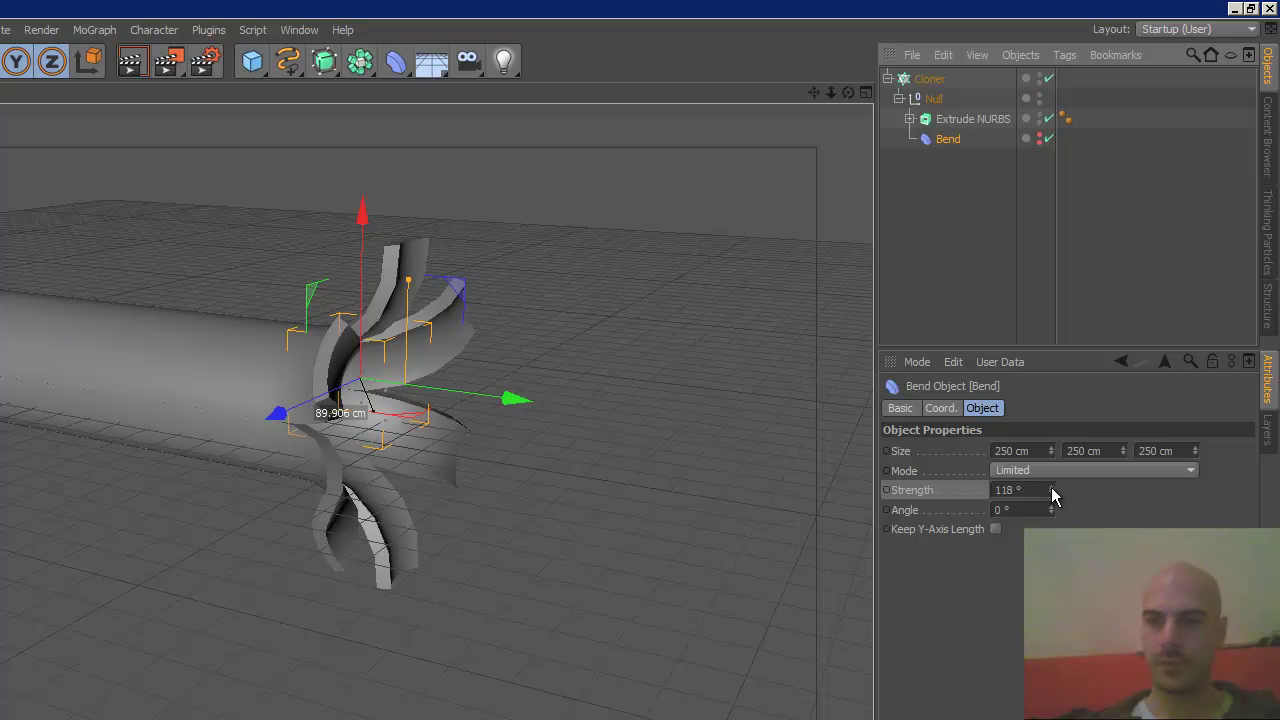
pyautogui.moveTo(1052, 484); pyautogui.dragTo(1062, 457)
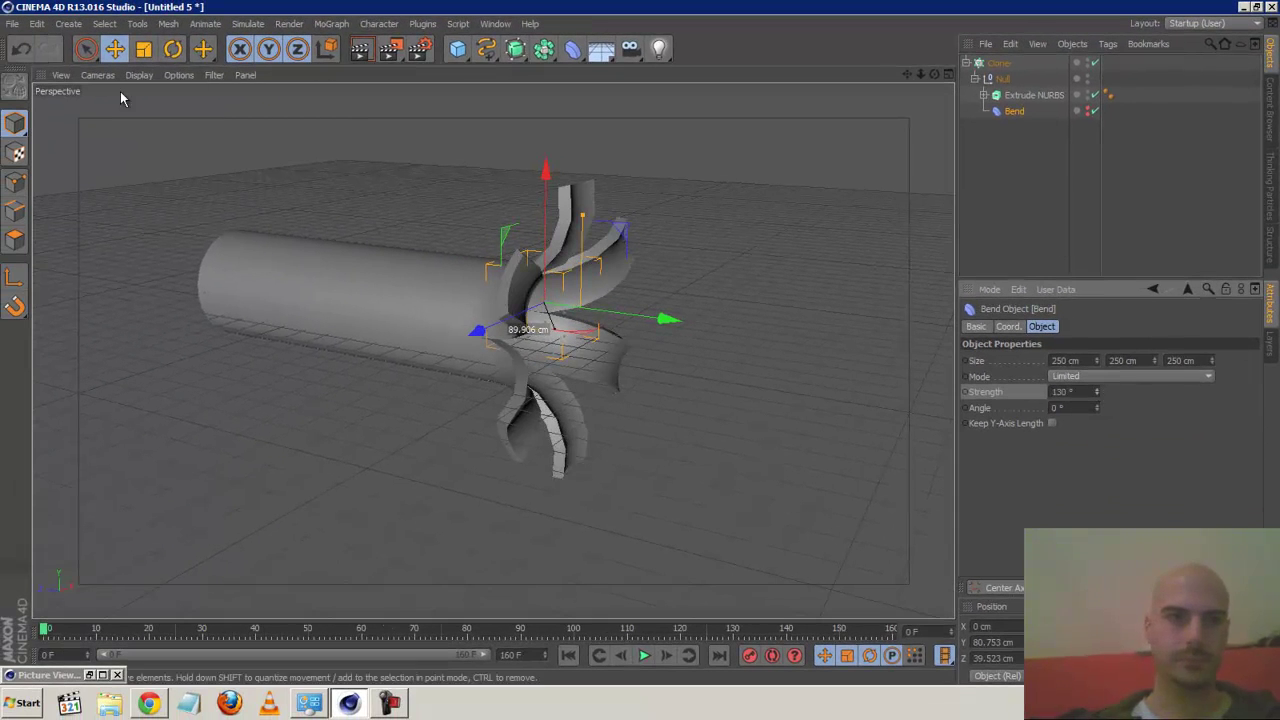
# Switch the perspective view to a display that shows the wireframe lines on the cloned tube
pyautogui.click(139, 75)
pyautogui.click(180, 196)
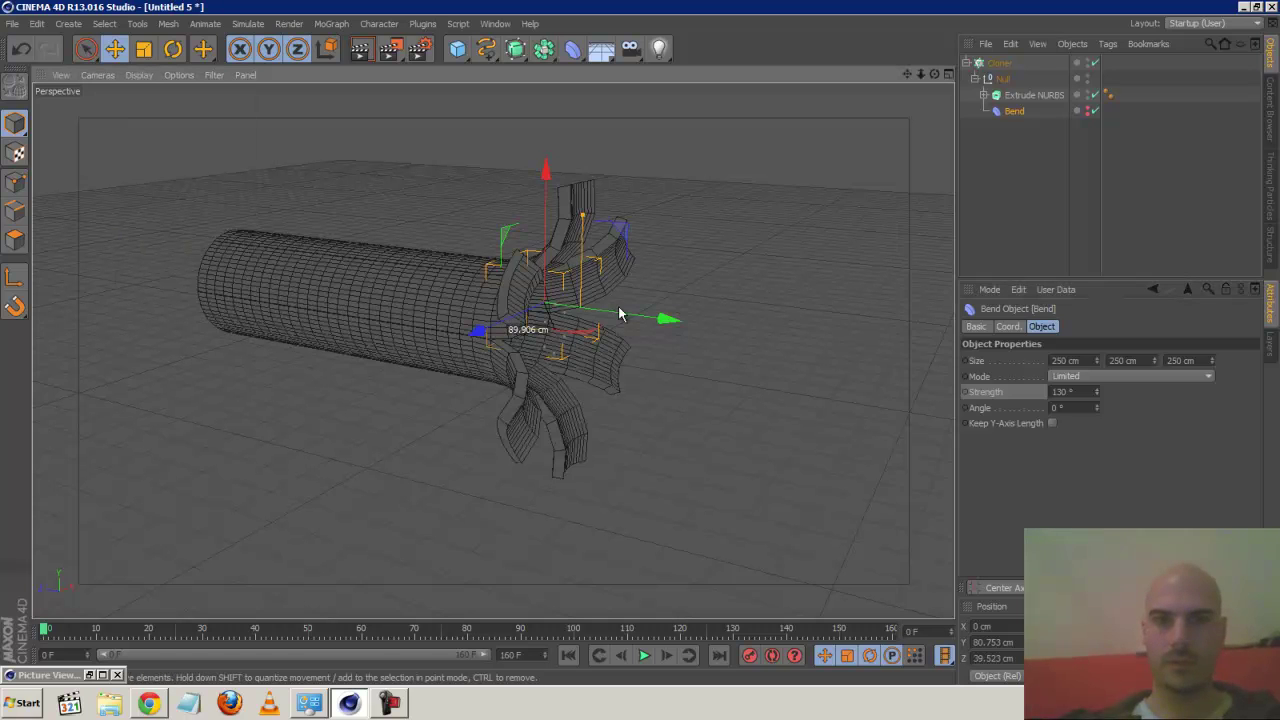
pyautogui.click(763, 360)
pyautogui.click(581, 283)
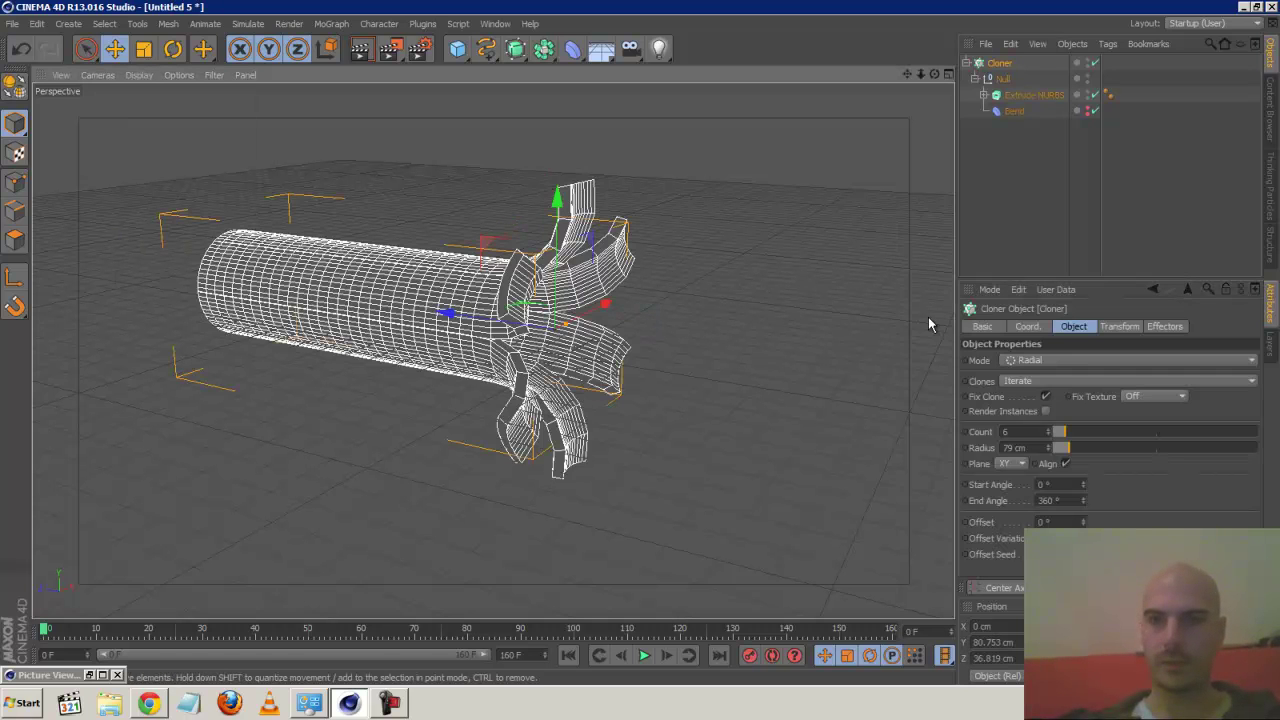
# Set the strength of the Bend deformer inside the cloned Null to 126°
pyautogui.click(1014, 111)
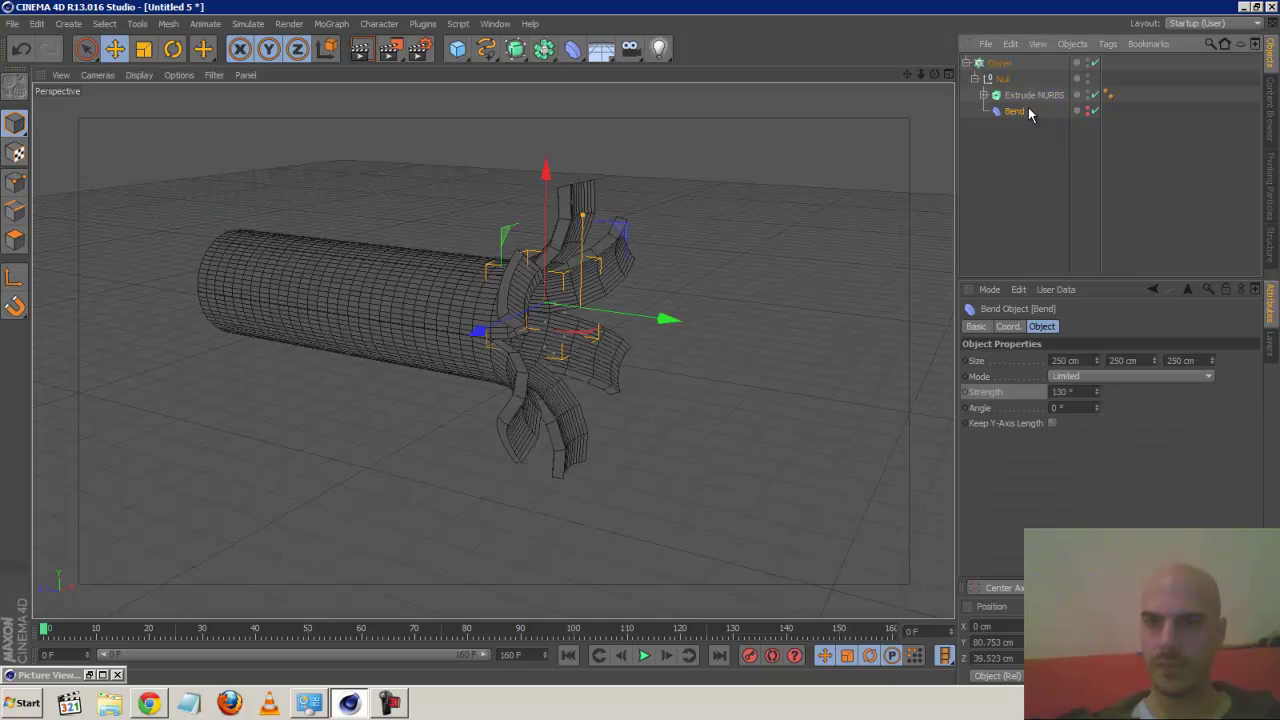
pyautogui.moveTo(1097, 401)
pyautogui.mouseDown()
pyautogui.moveTo(1099, 372)
pyautogui.moveTo(1098, 402)
pyautogui.mouseUp()
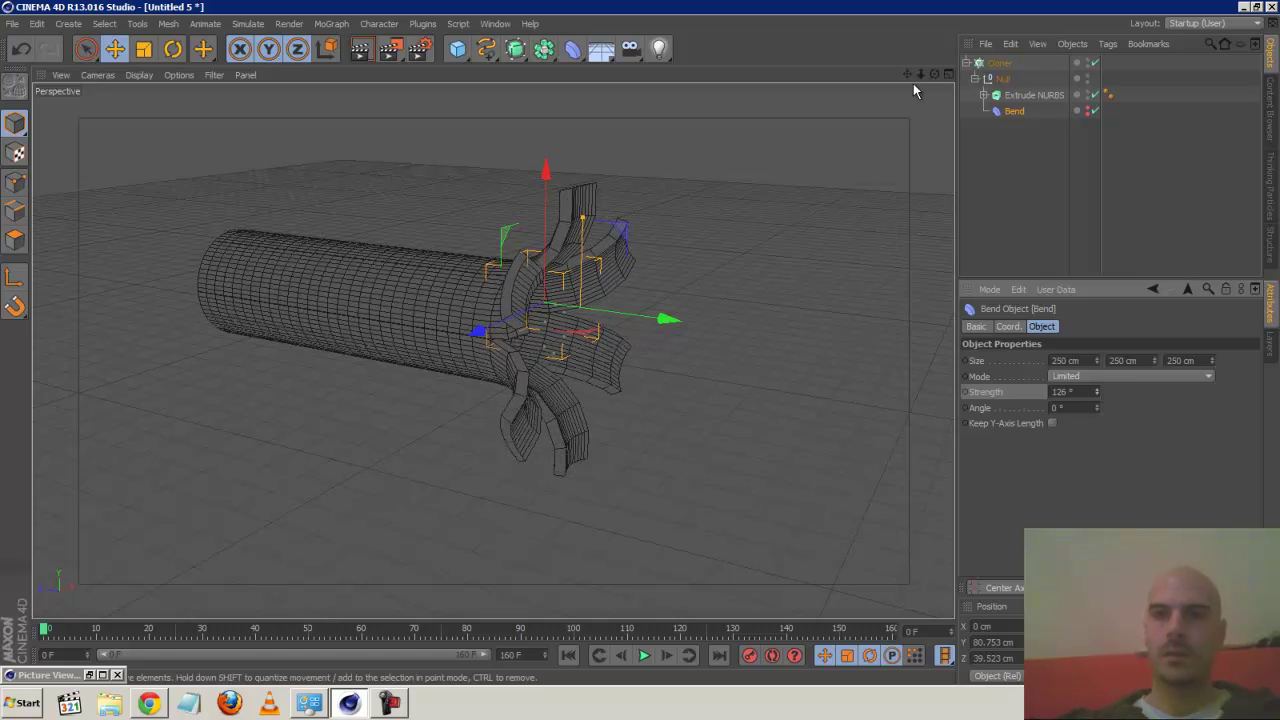
pyautogui.moveTo(921, 75); pyautogui.dragTo(642, 349)
pyautogui.moveTo(937, 73); pyautogui.dragTo(639, 341)
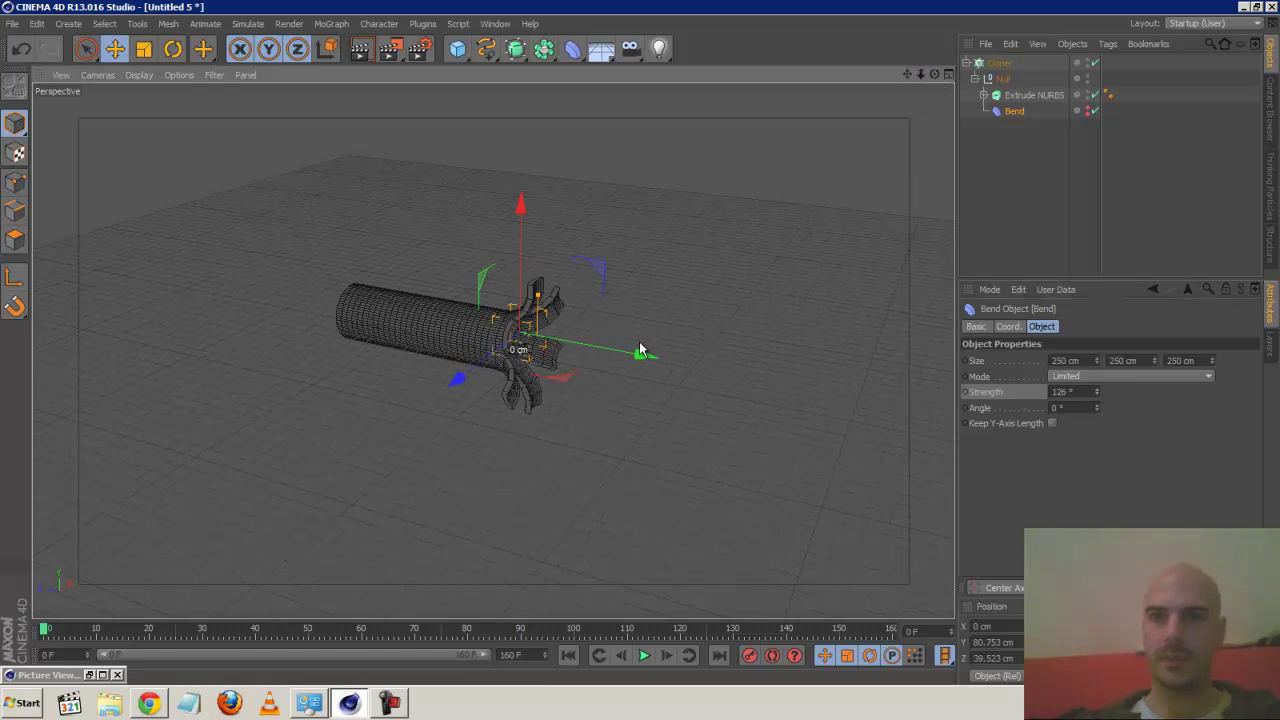
# Draw a wavy five-point B-Spline in the Right view, starting before the peeled end and ending beyond the tube's closed end
pyautogui.click(966, 63)
pyautogui.click(949, 75)
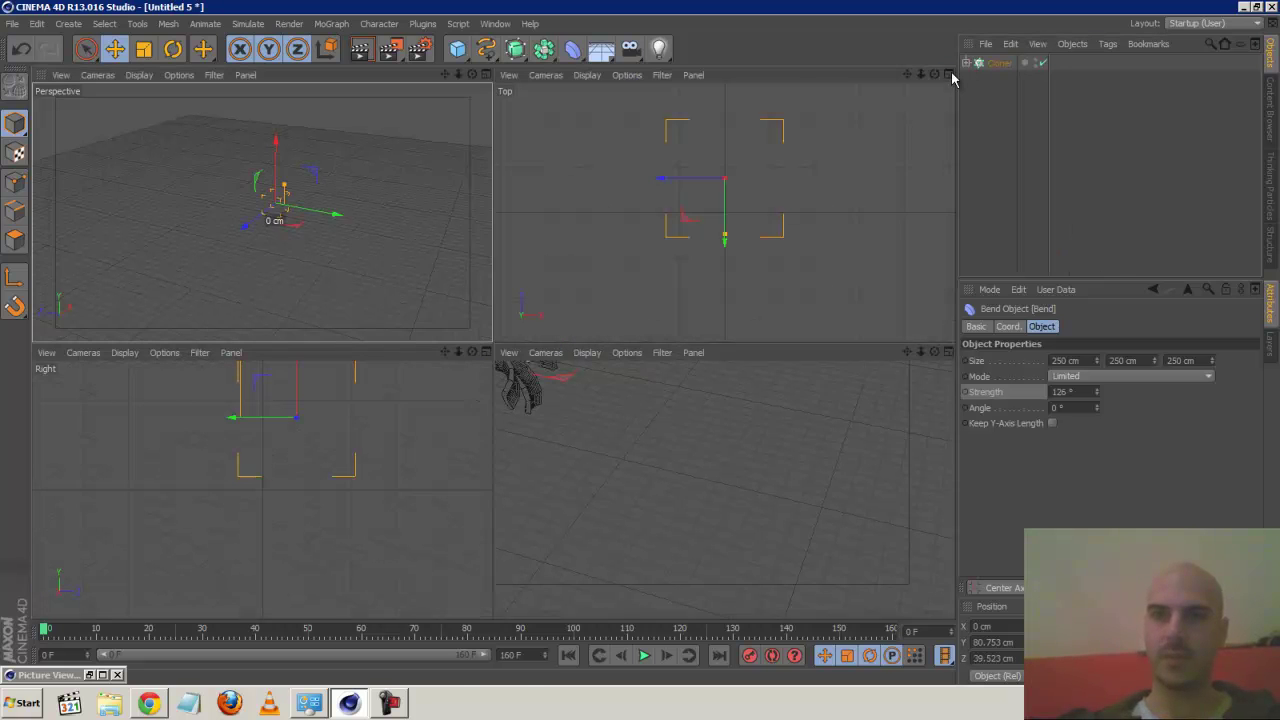
pyautogui.click(486, 353)
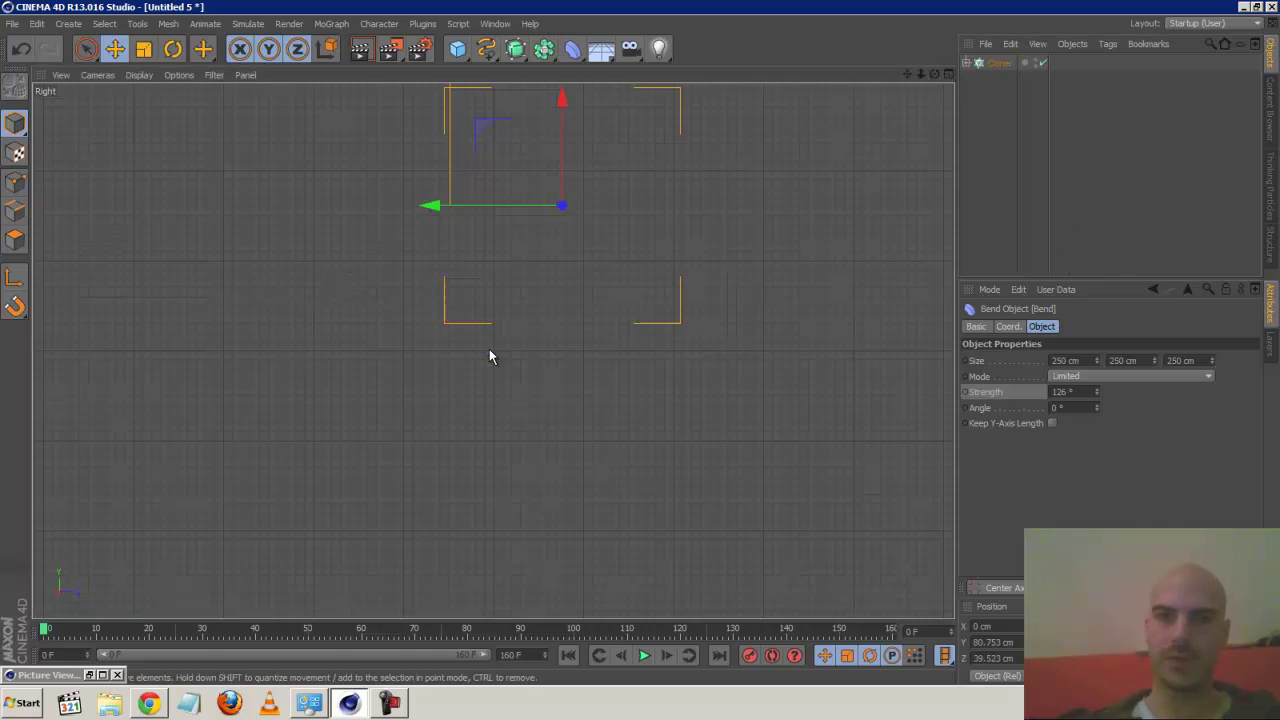
pyautogui.moveTo(920, 73); pyautogui.dragTo(623, 340)
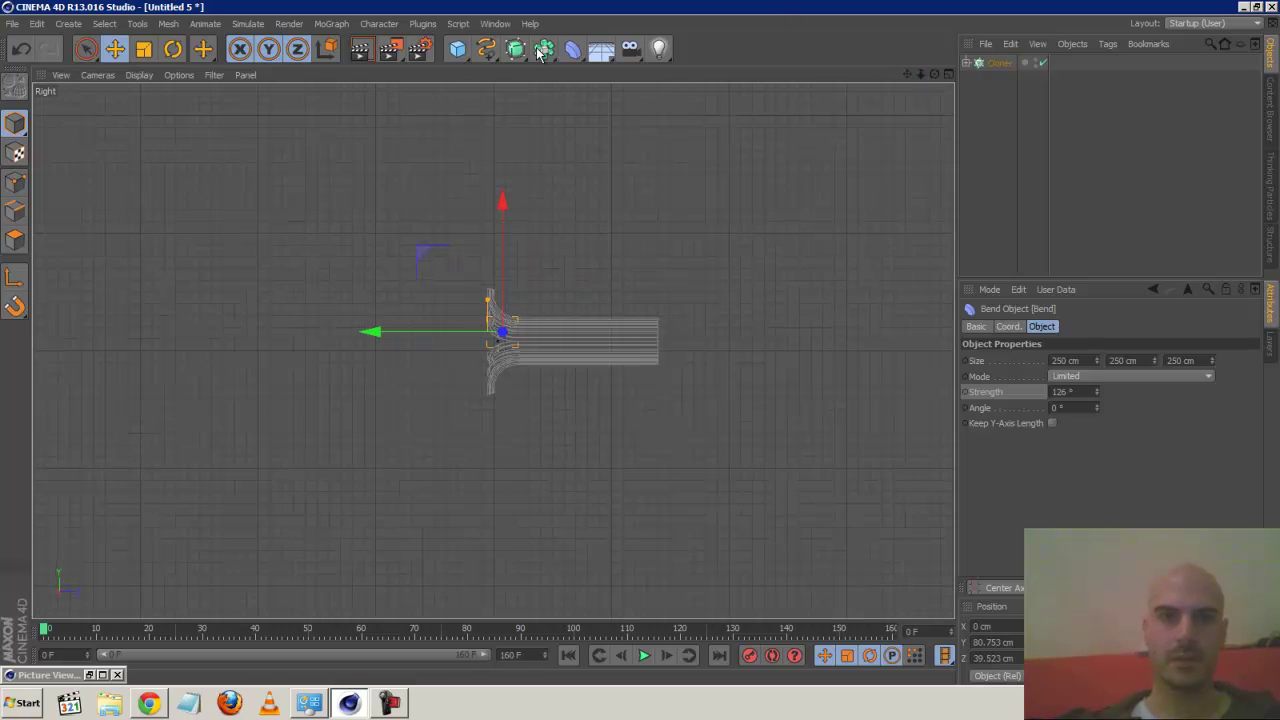
pyautogui.click(486, 49)
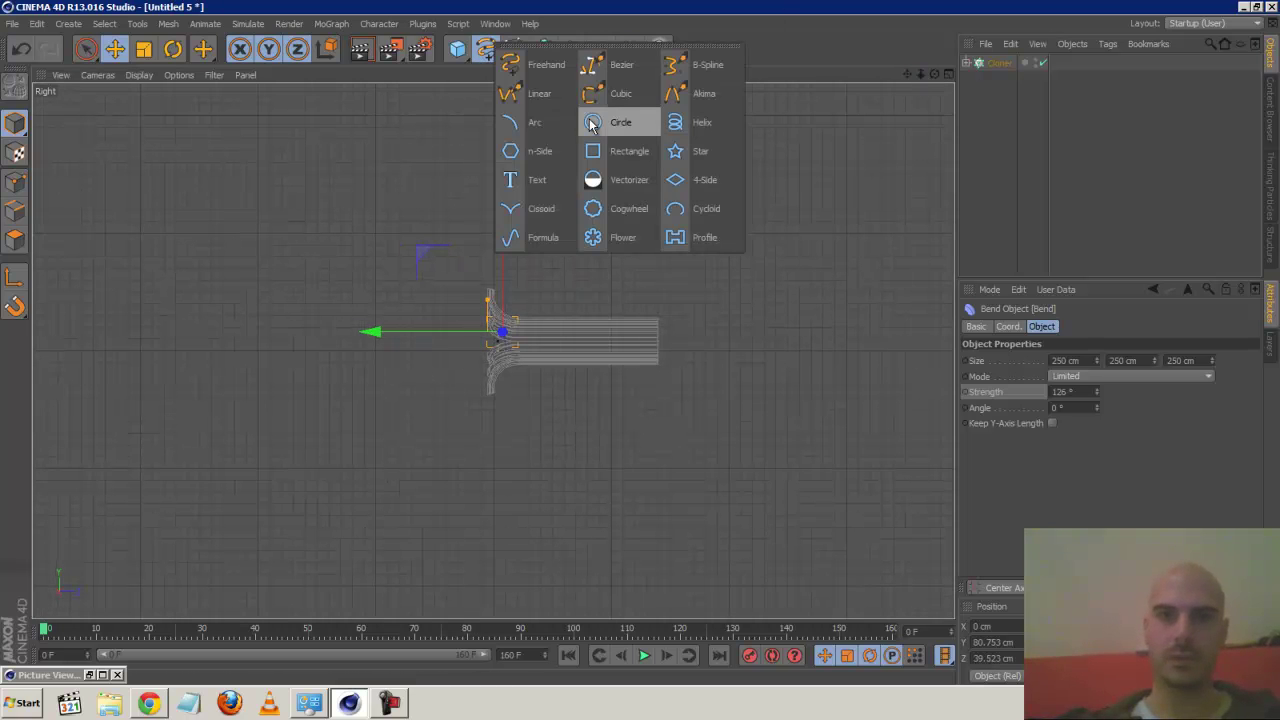
pyautogui.click(638, 99)
pyautogui.click(104, 497)
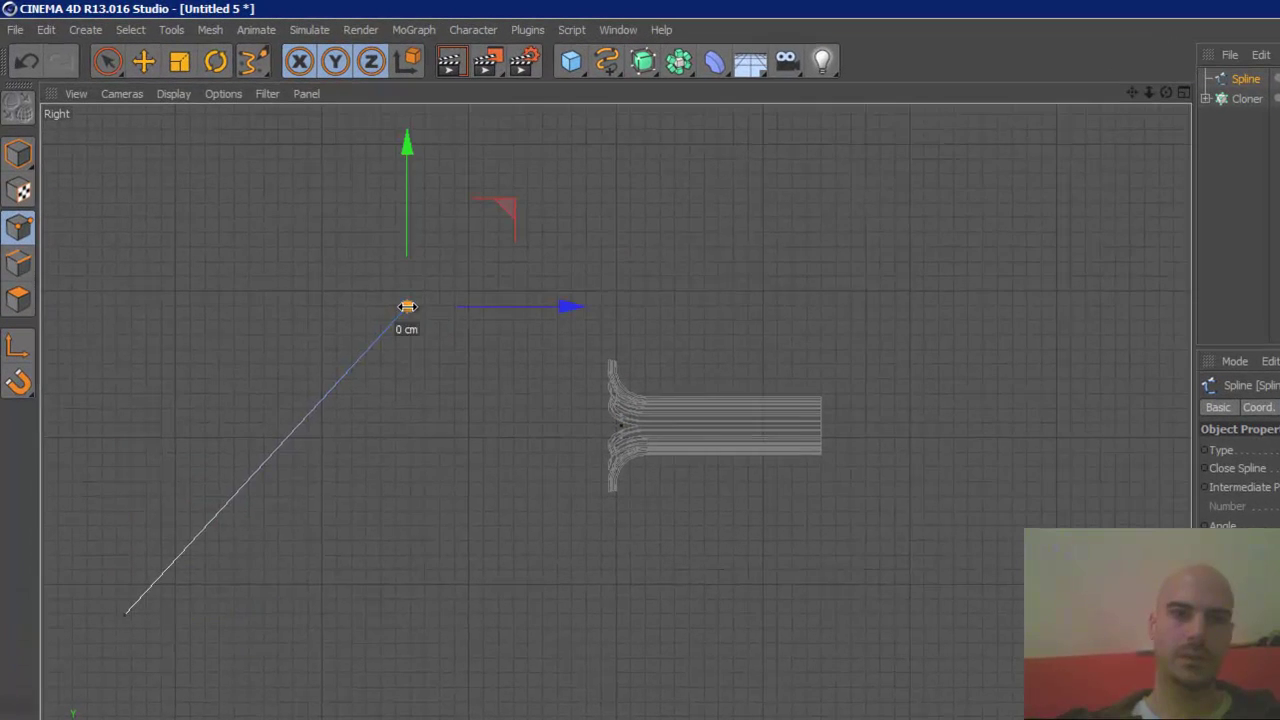
pyautogui.click(674, 603)
pyautogui.click(928, 593)
pyautogui.click(1108, 180)
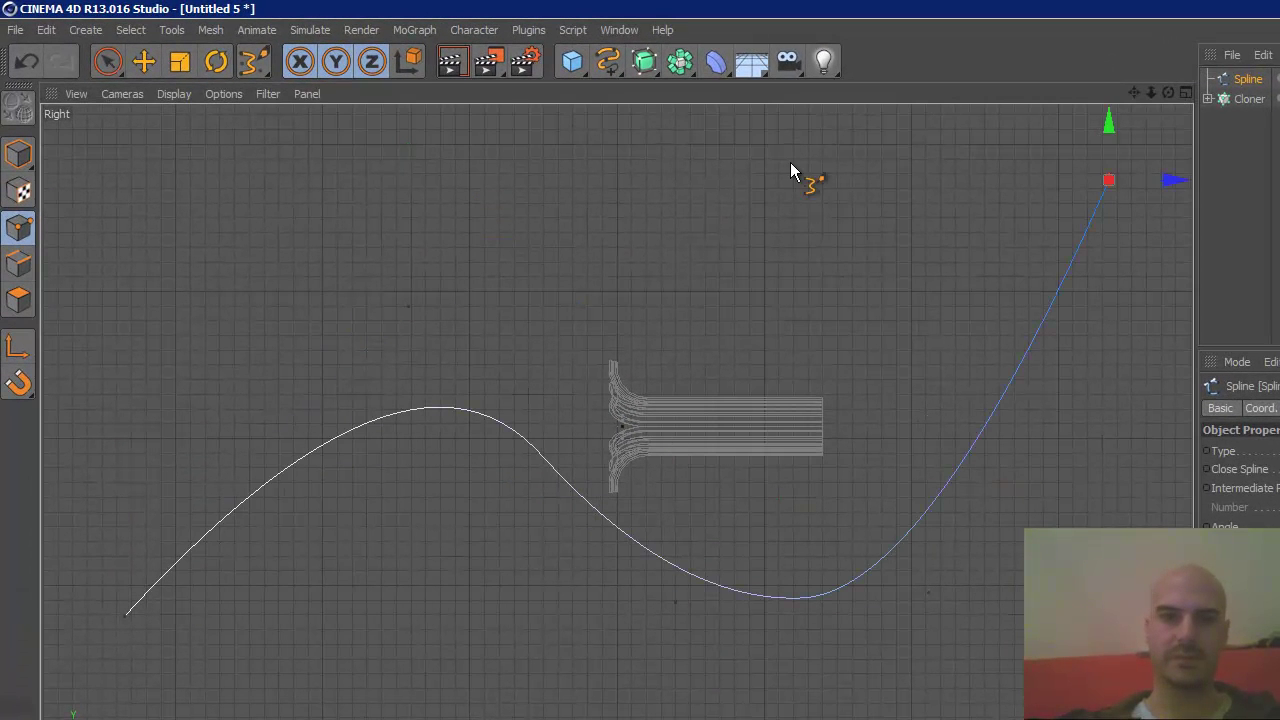
# Reshape the spline in the Right view by raising its first point, lowering its last point and raising its fourth point
pyautogui.click(152, 70)
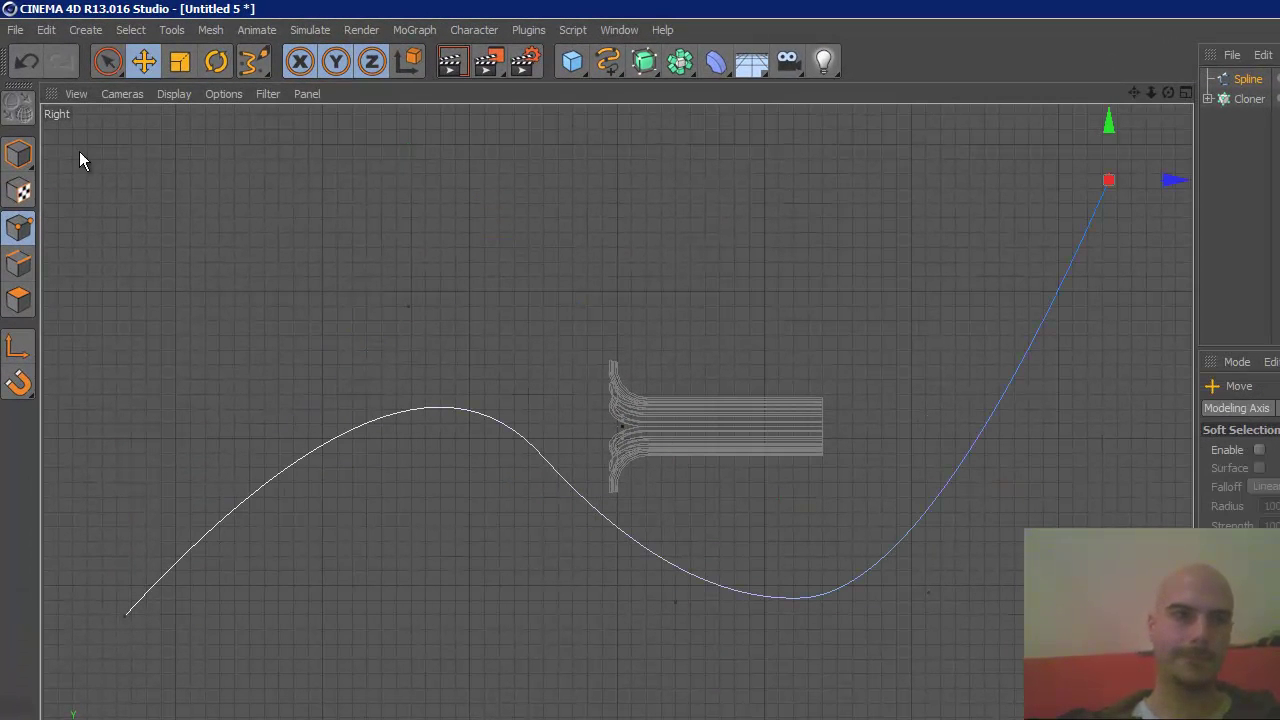
pyautogui.click(124, 617)
pyautogui.moveTo(118, 514); pyautogui.dragTo(71, 250)
pyautogui.click(1108, 183)
pyautogui.moveTo(1111, 125); pyautogui.dragTo(1139, 432)
pyautogui.click(930, 590)
pyautogui.moveTo(927, 450); pyautogui.dragTo(870, 124)
# Add a Spline Wrap deformer below the Cloner in the object hierarchy and group both under a new Null
pyautogui.click(1186, 93)
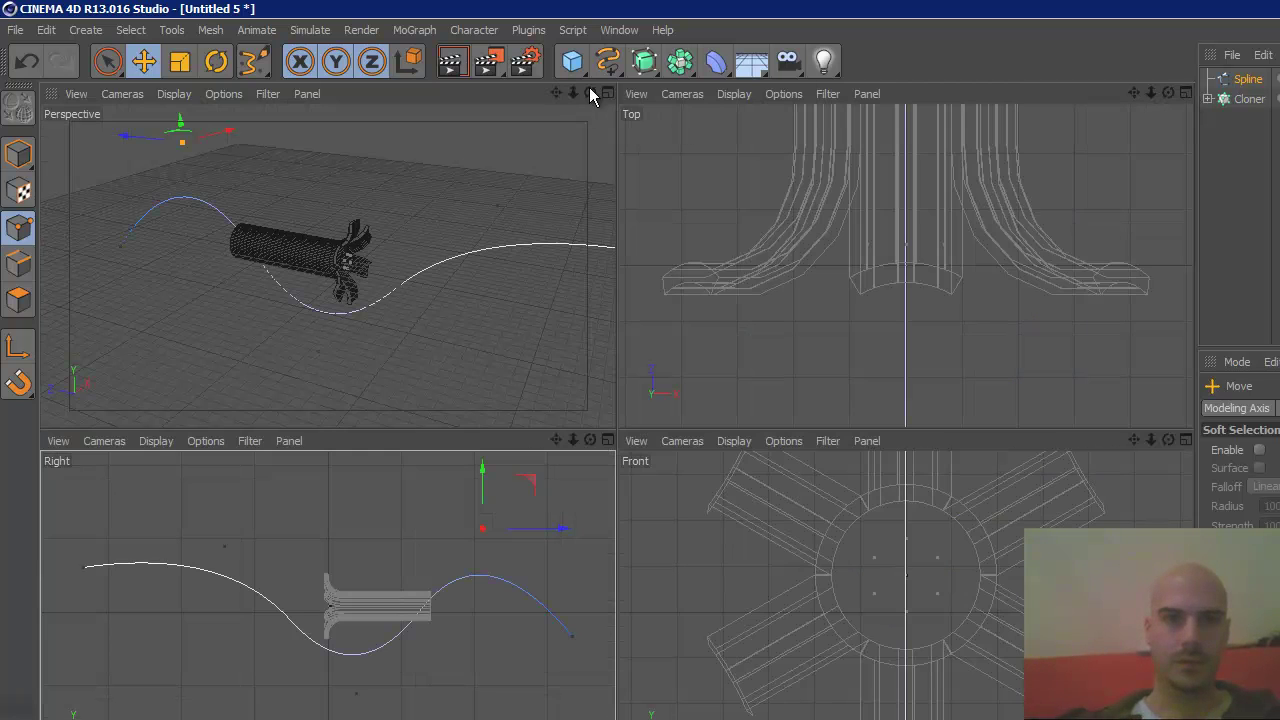
pyautogui.click(603, 92)
pyautogui.moveTo(968, 78); pyautogui.dragTo(639, 342)
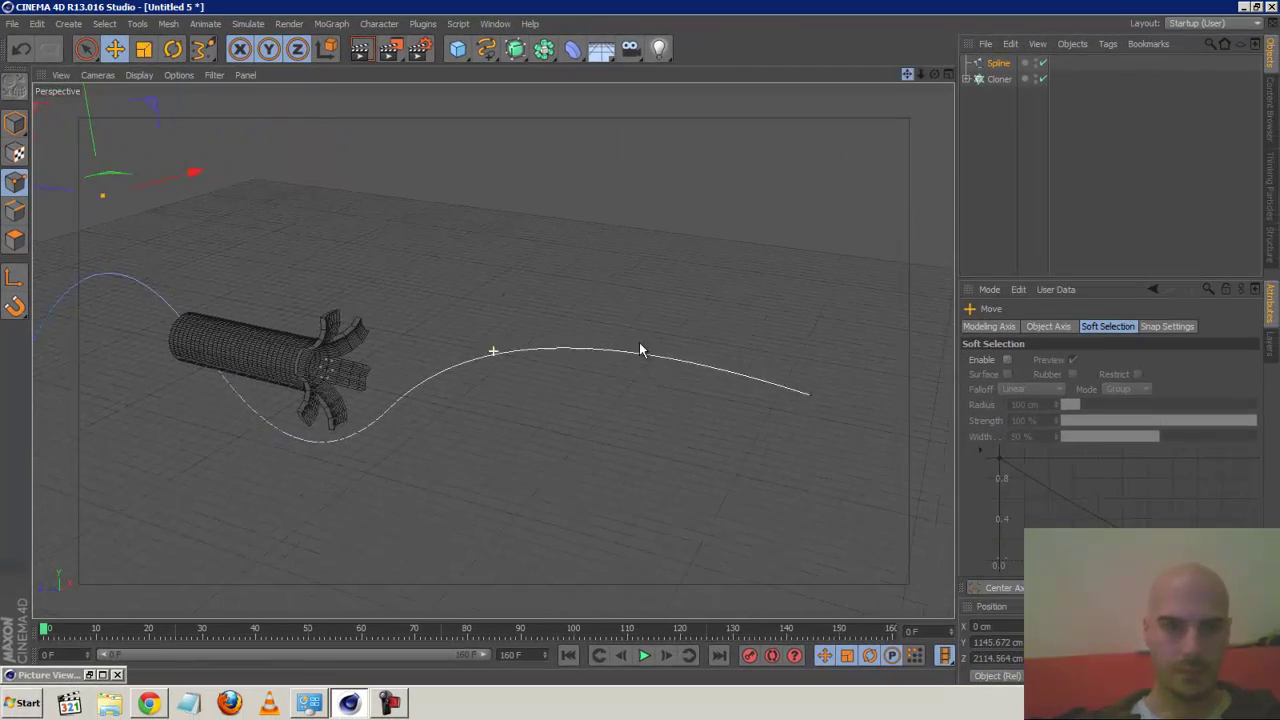
pyautogui.click(998, 98)
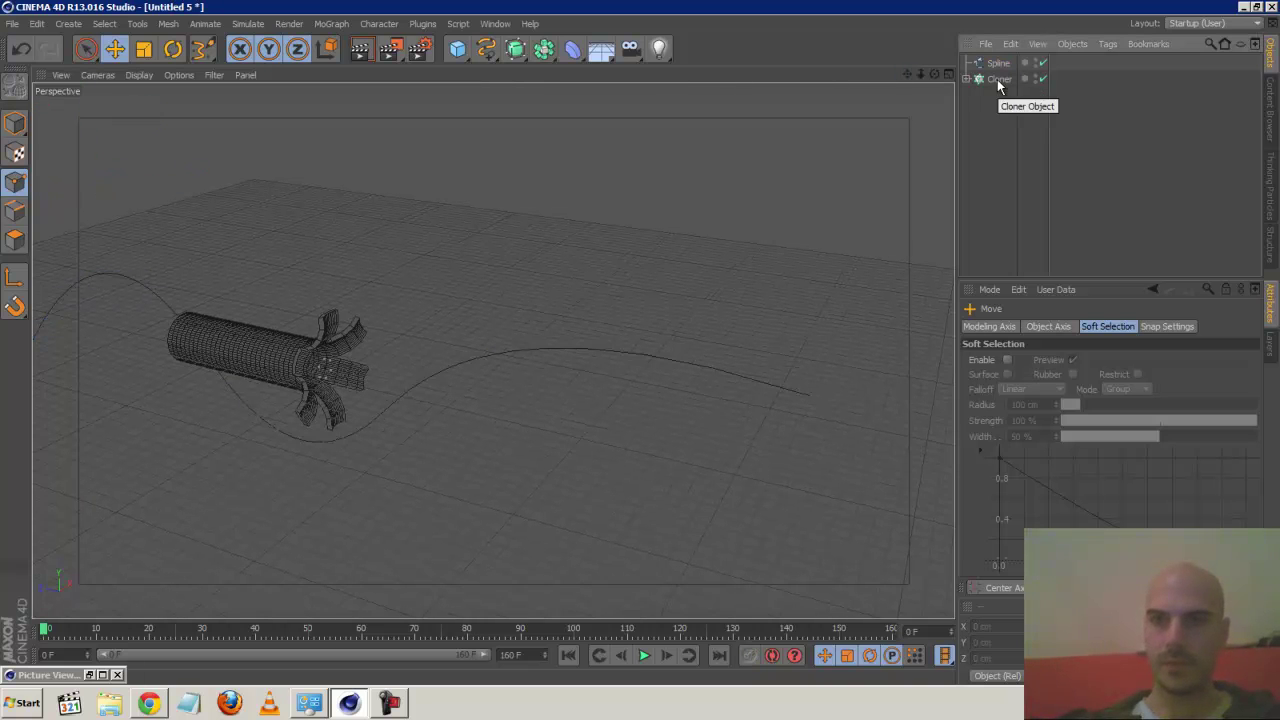
pyautogui.moveTo(564, 53); pyautogui.dragTo(753, 217)
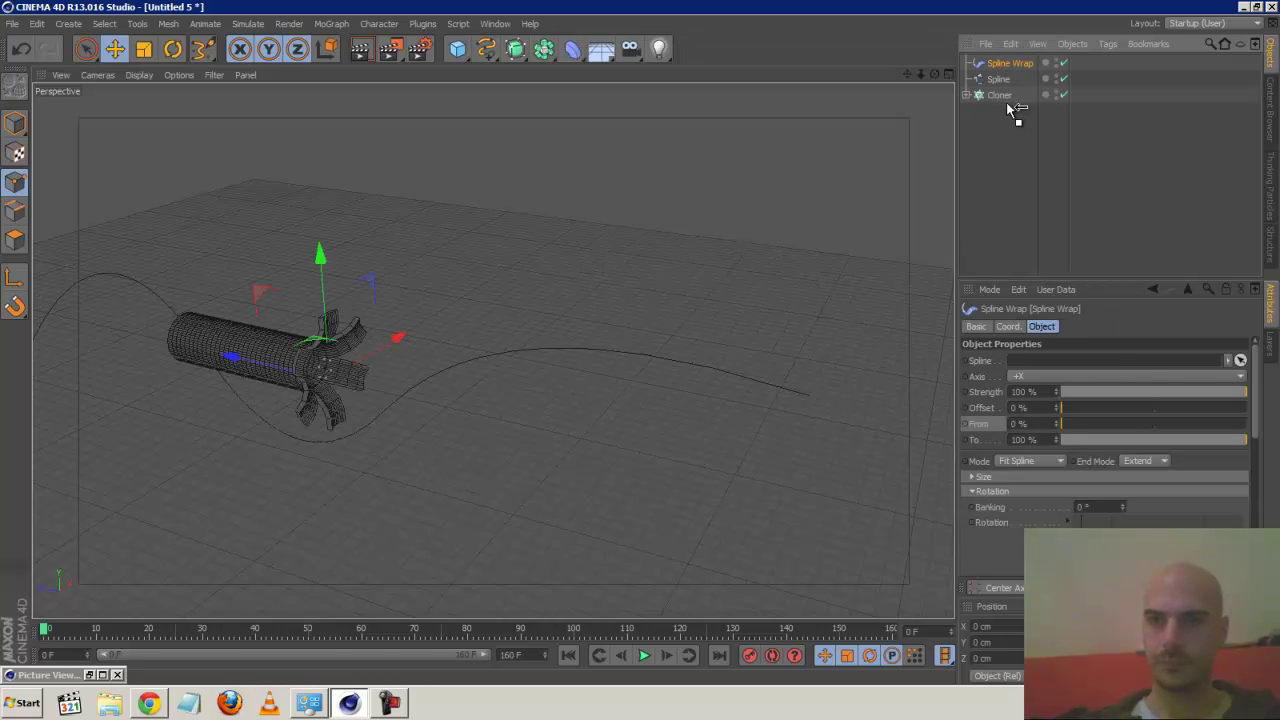
pyautogui.moveTo(1012, 97); pyautogui.dragTo(1009, 98)
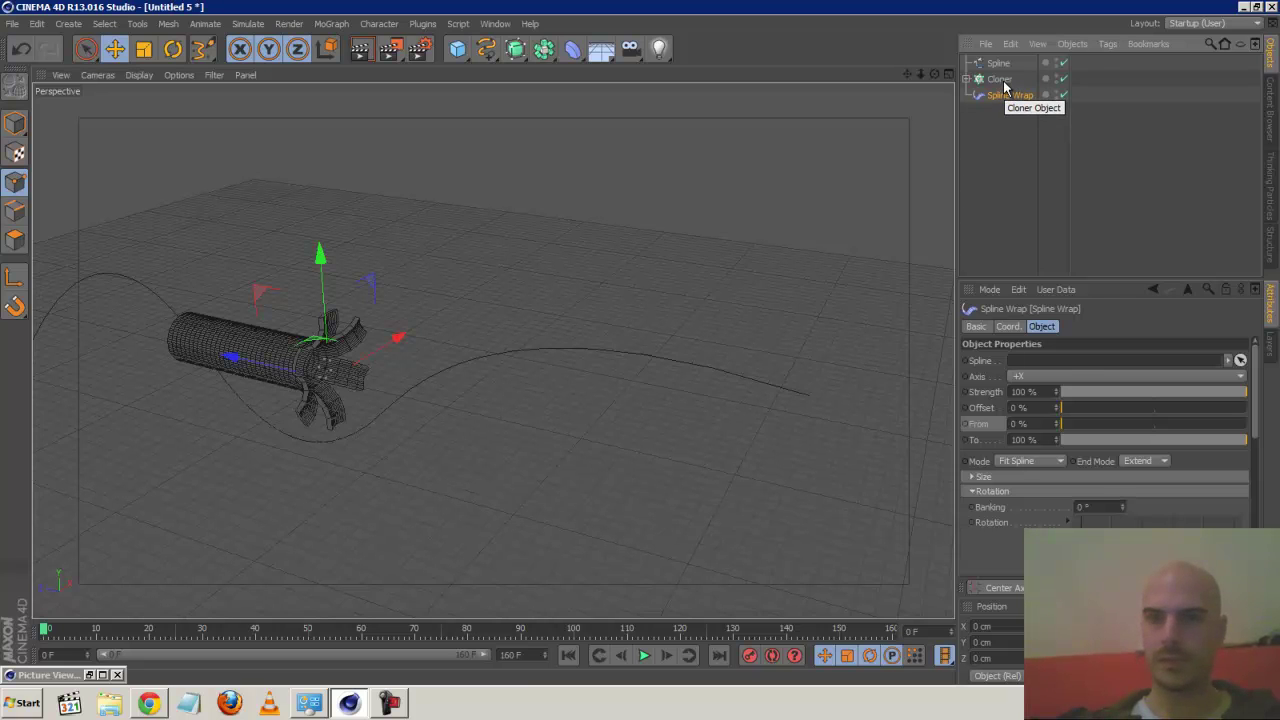
pyautogui.keyDown('ctrl'); pyautogui.click(1002, 80); pyautogui.keyUp('ctrl')
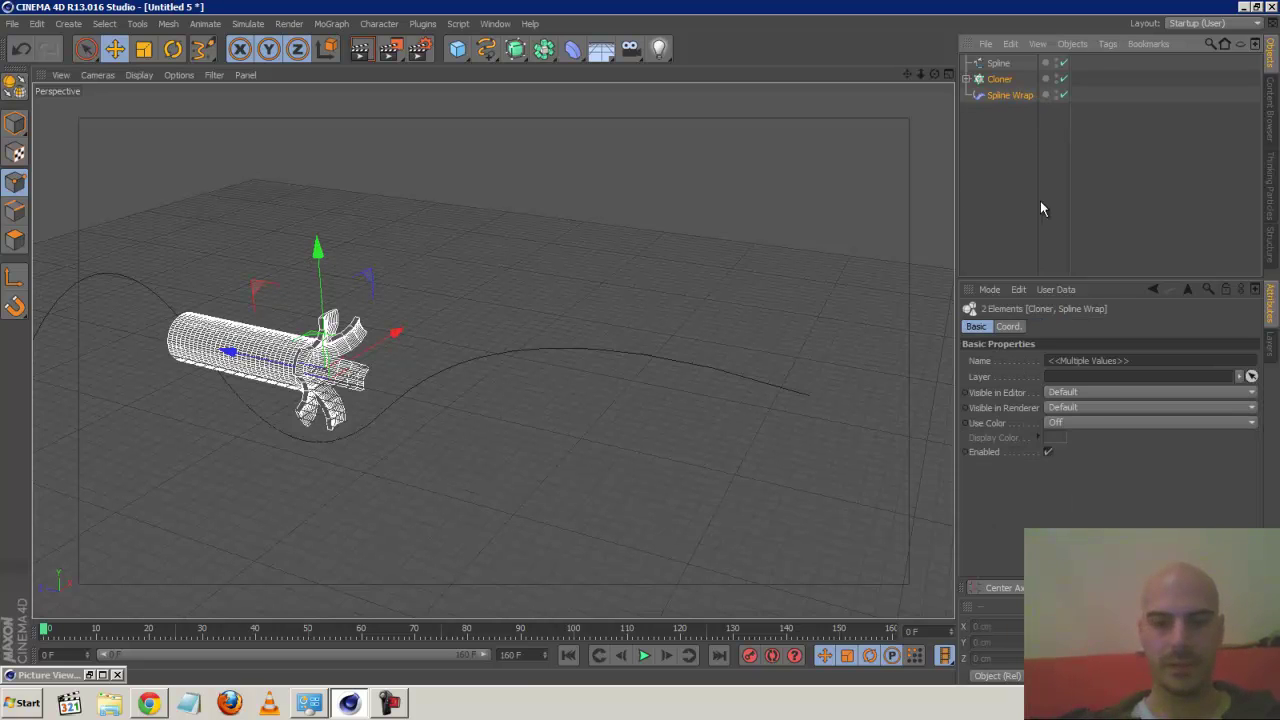
pyautogui.hotkey('alt', 'g')
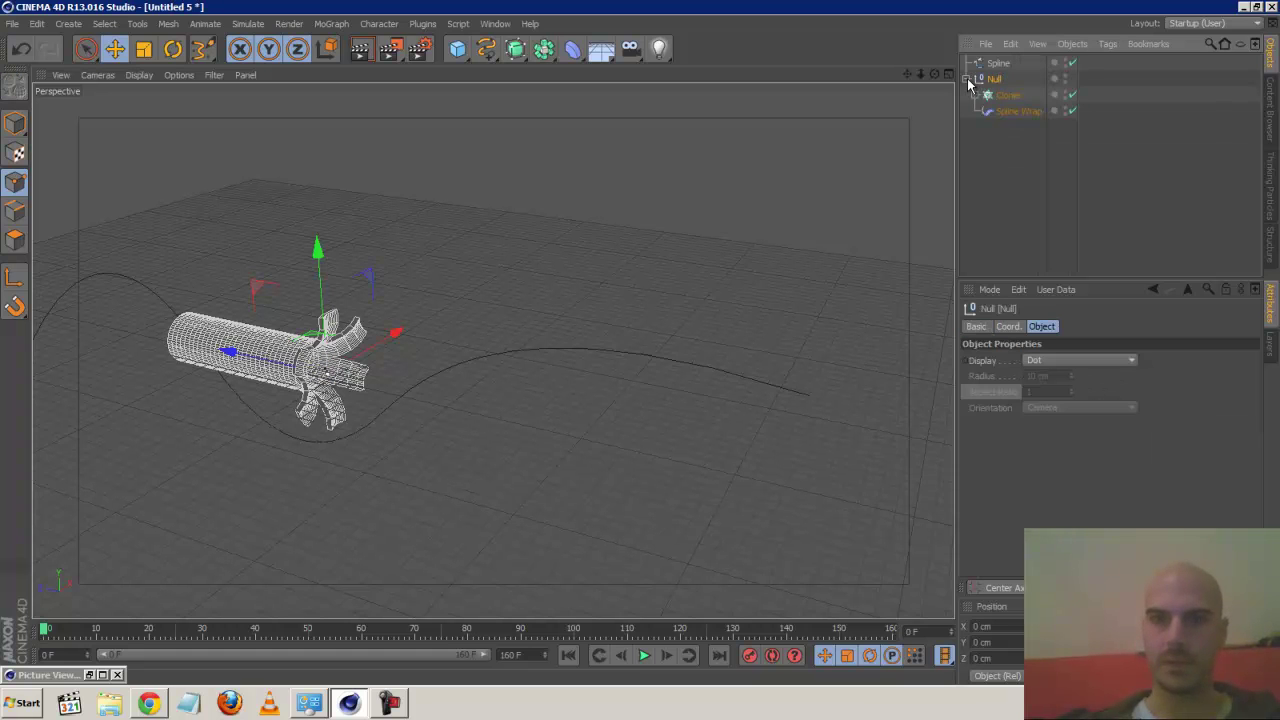
# Assign the drawn Spline to the Spline Wrap and set its axis to +Z
pyautogui.click(1011, 113)
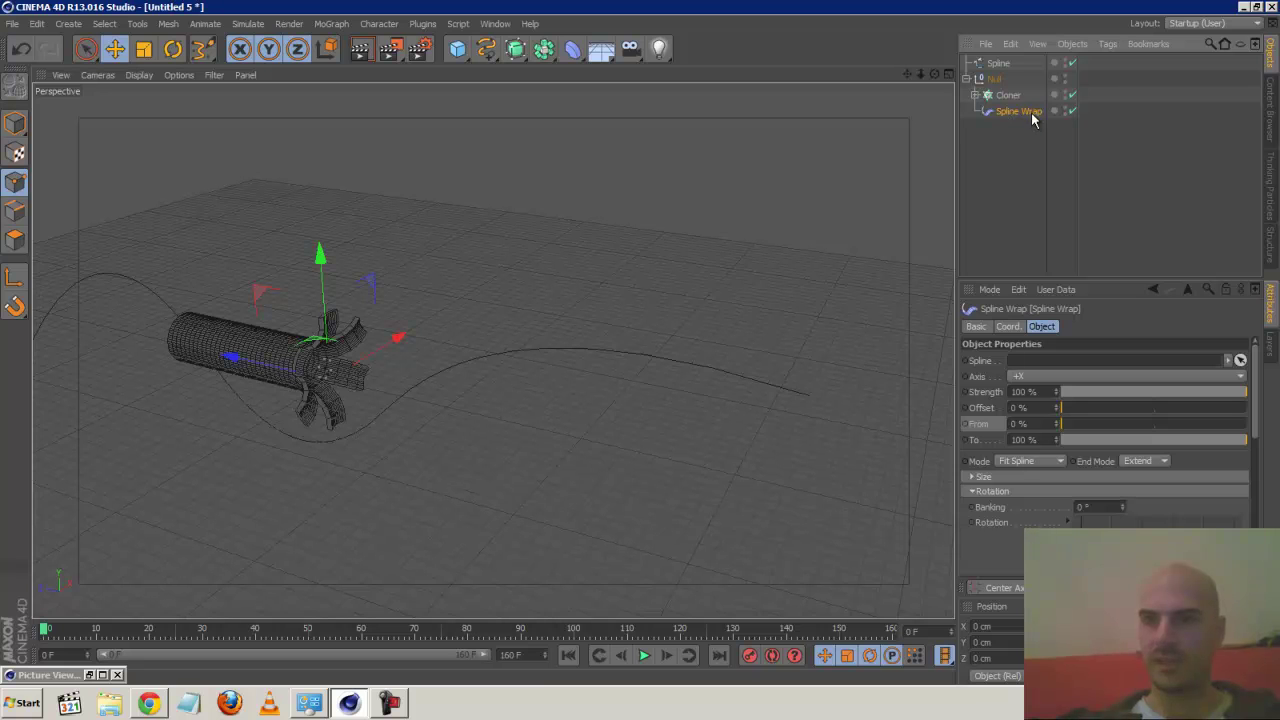
pyautogui.moveTo(1000, 63); pyautogui.dragTo(1097, 370)
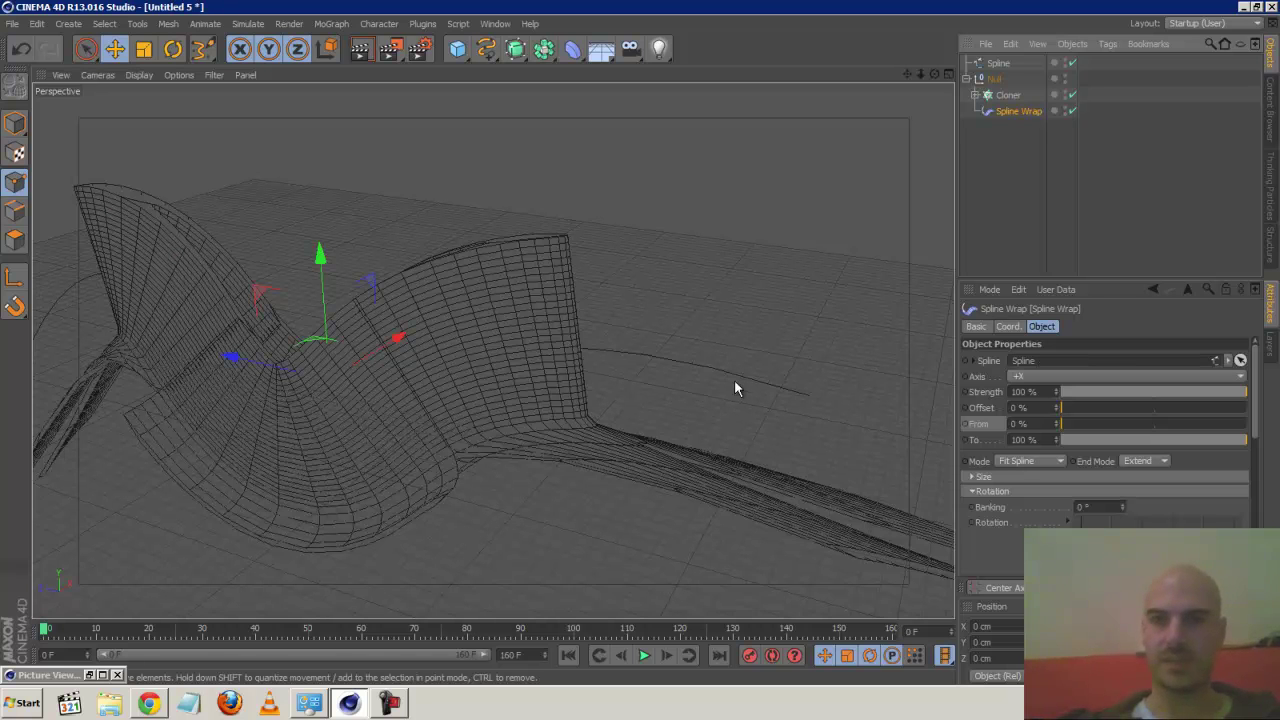
pyautogui.click(1054, 374)
pyautogui.click(1037, 455)
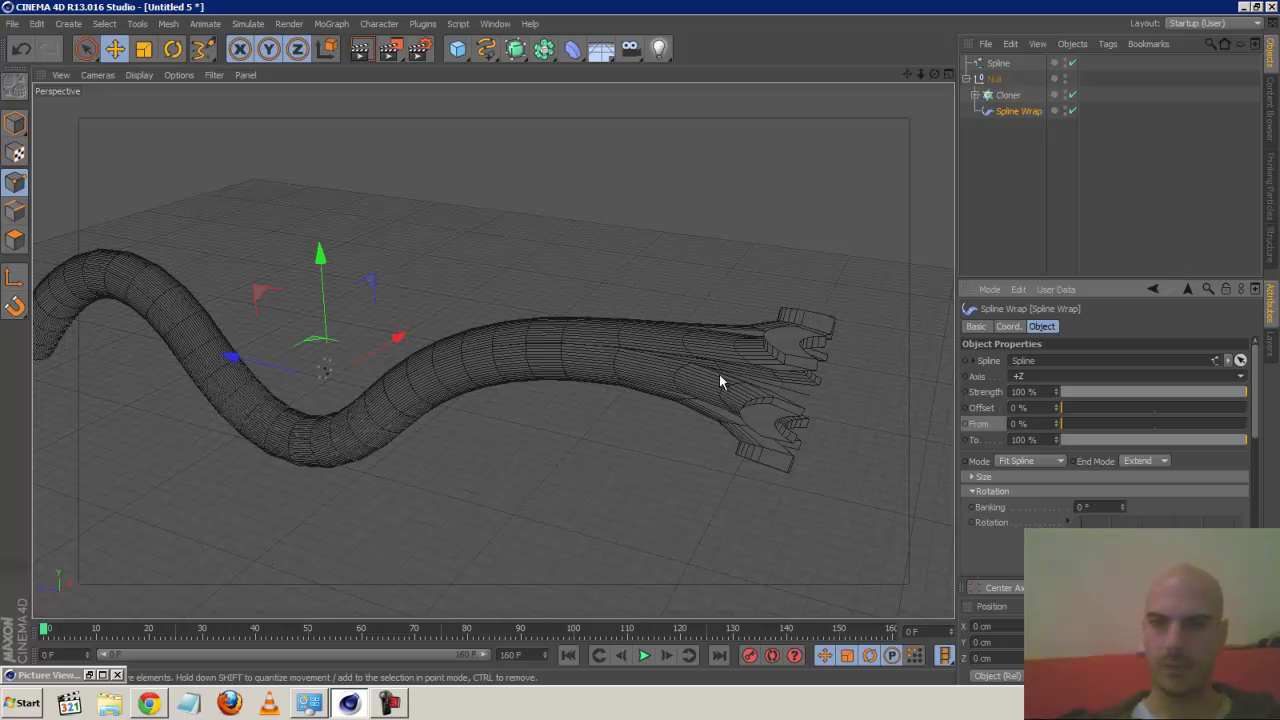
# Set the subdivision of the Extrude NURBS inside the Cloner to 300
pyautogui.click(976, 96)
pyautogui.click(1042, 128)
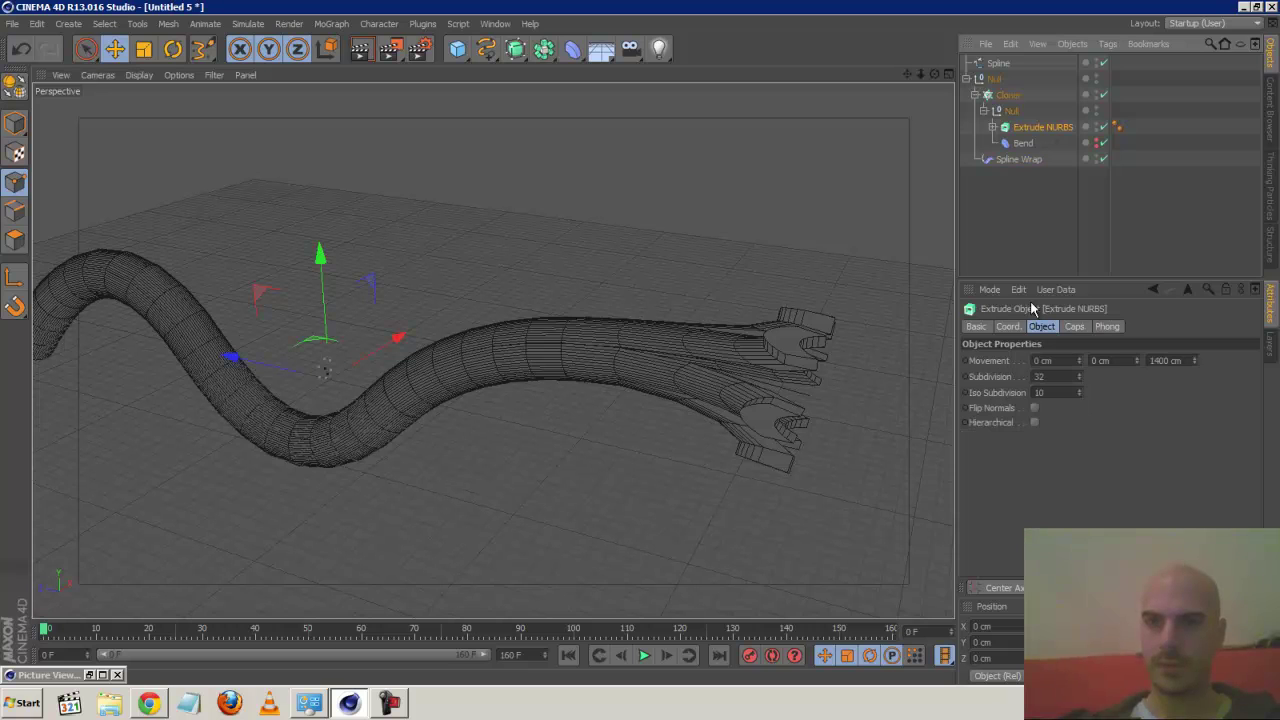
pyautogui.doubleClick(1056, 380)
pyautogui.write('300')
pyautogui.press('Return')
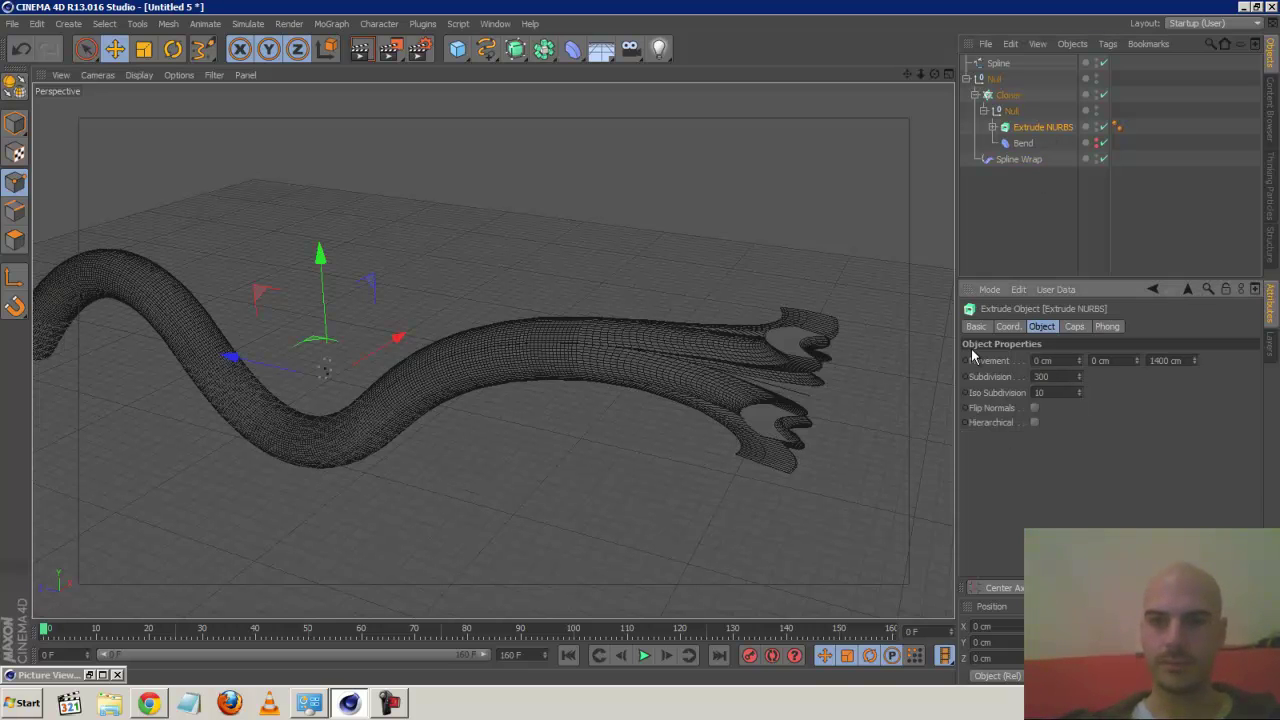
# Set the Spline Wrap offset to 11% and its mode to Keep Length
pyautogui.click(1033, 163)
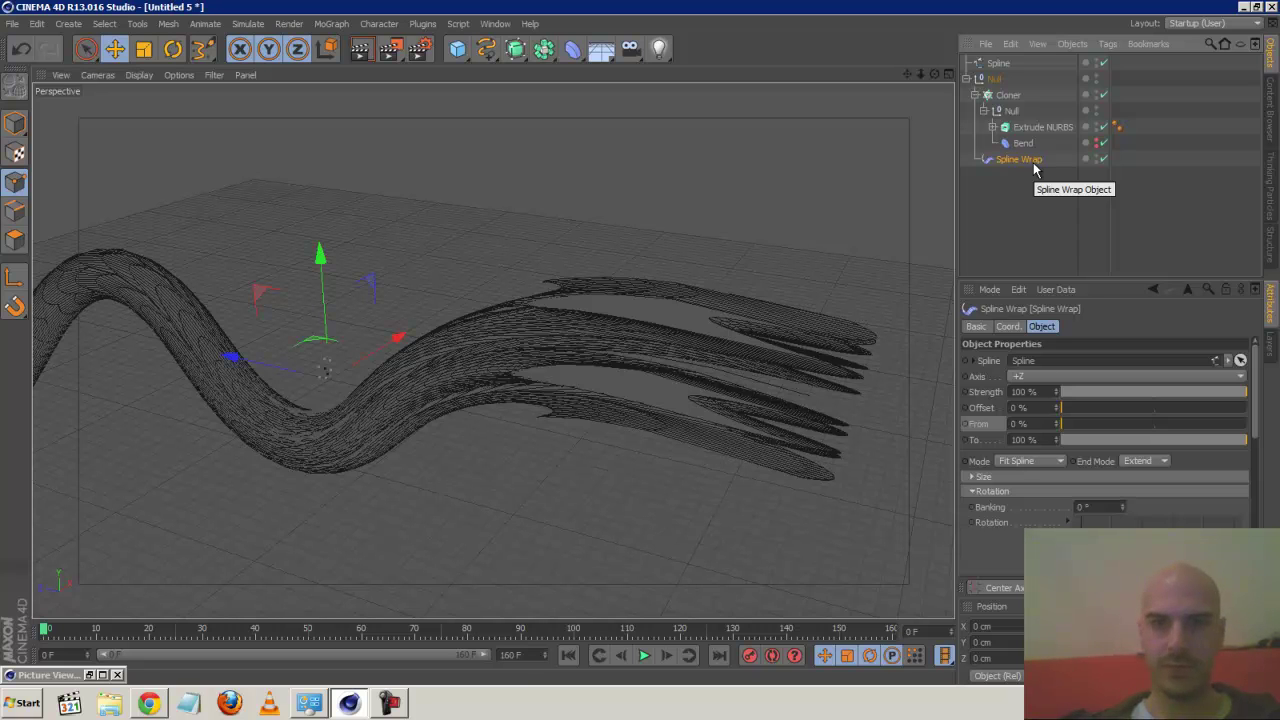
pyautogui.click(1008, 96)
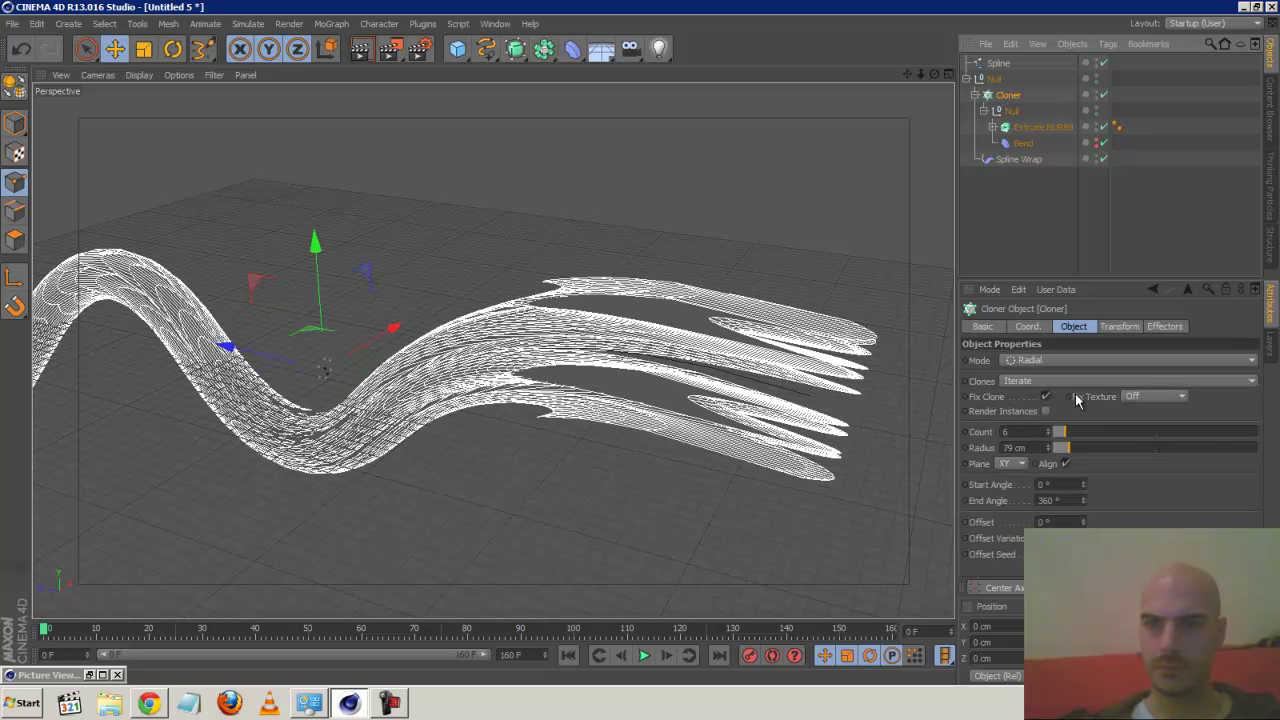
pyautogui.click(1021, 159)
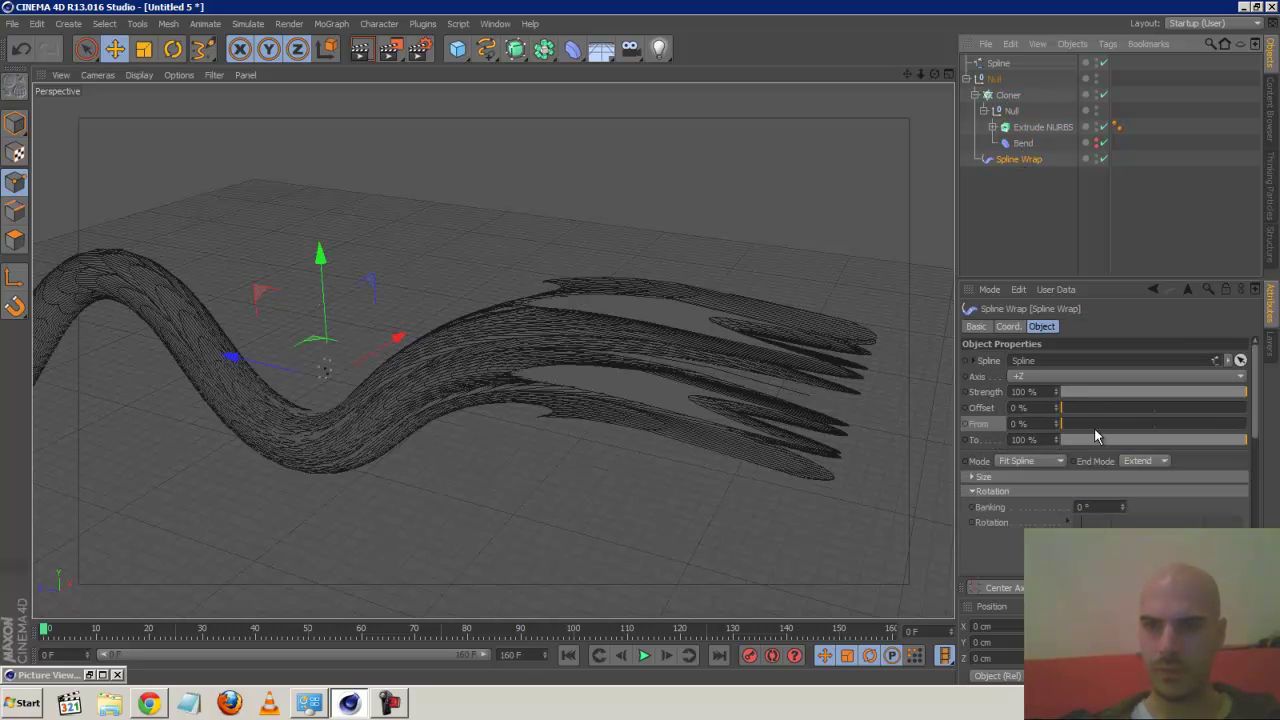
pyautogui.moveTo(1106, 411); pyautogui.dragTo(1080, 409)
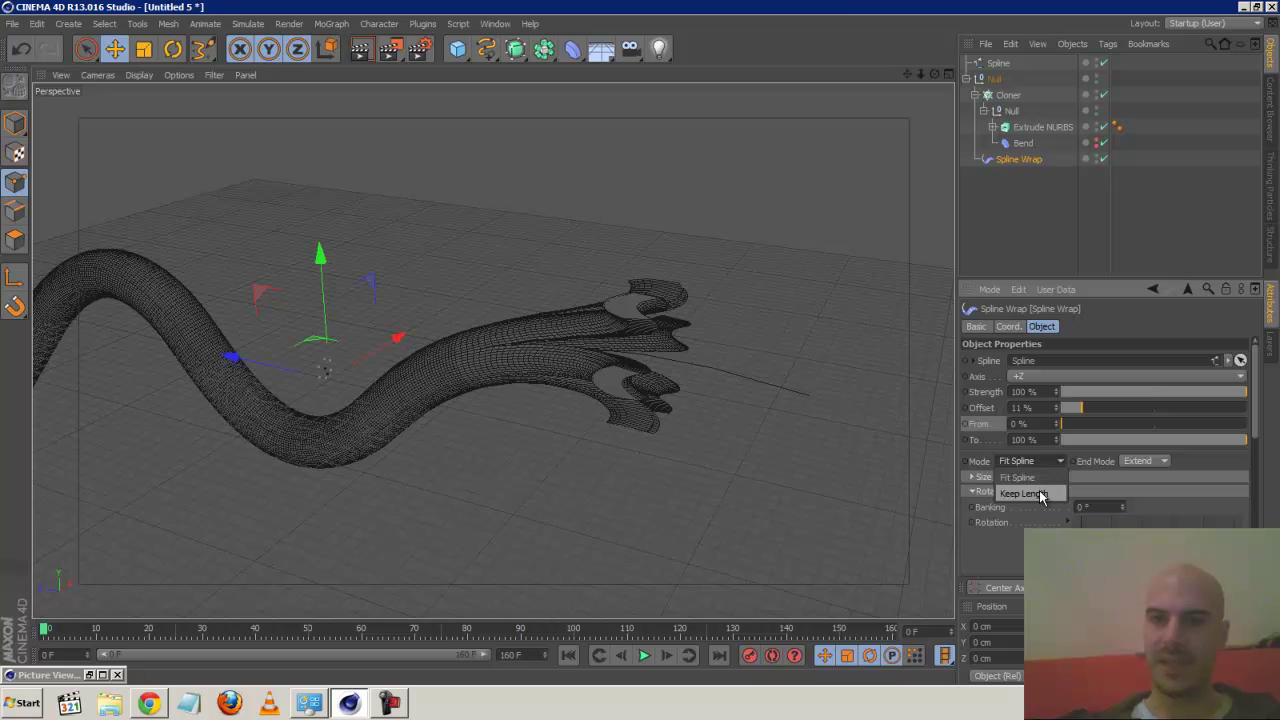
pyautogui.click(1039, 491)
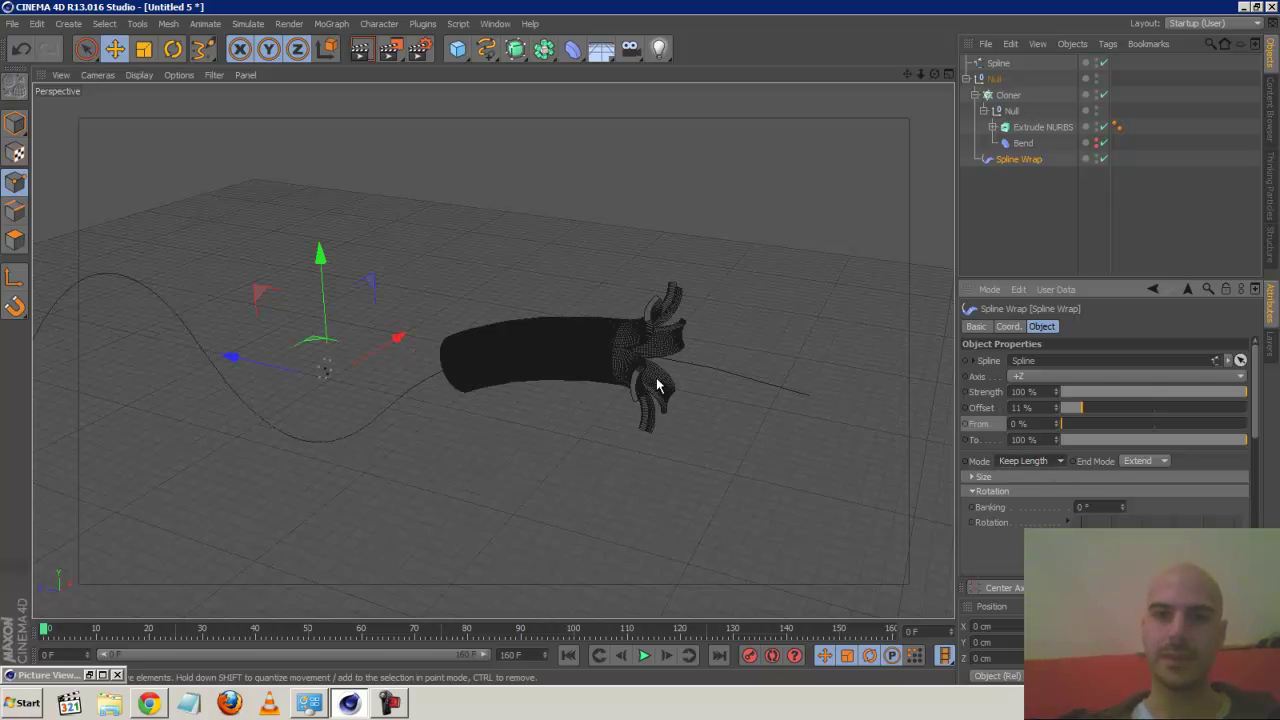
# Lengthen the Extrude NURBS by its Z movement, trying 500 cm and 5000 cm and settling on 6000 cm
pyautogui.moveTo(934, 74); pyautogui.dragTo(929, 128)
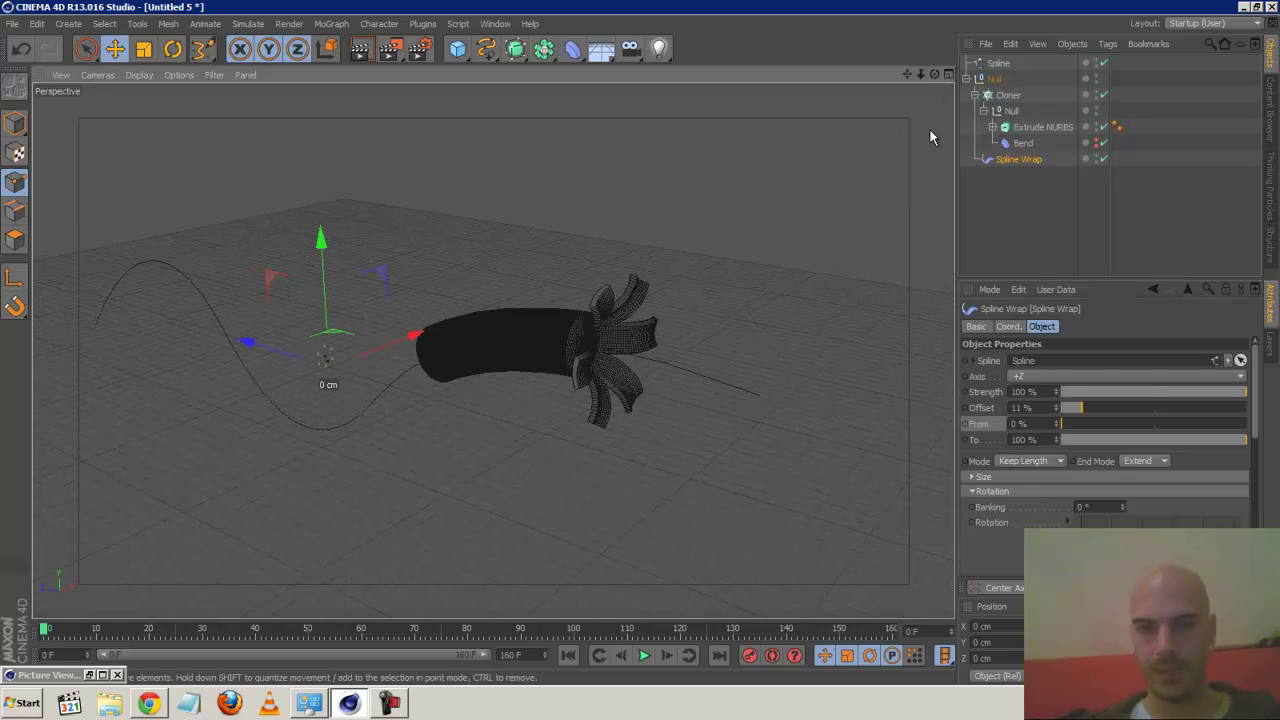
pyautogui.click(1056, 128)
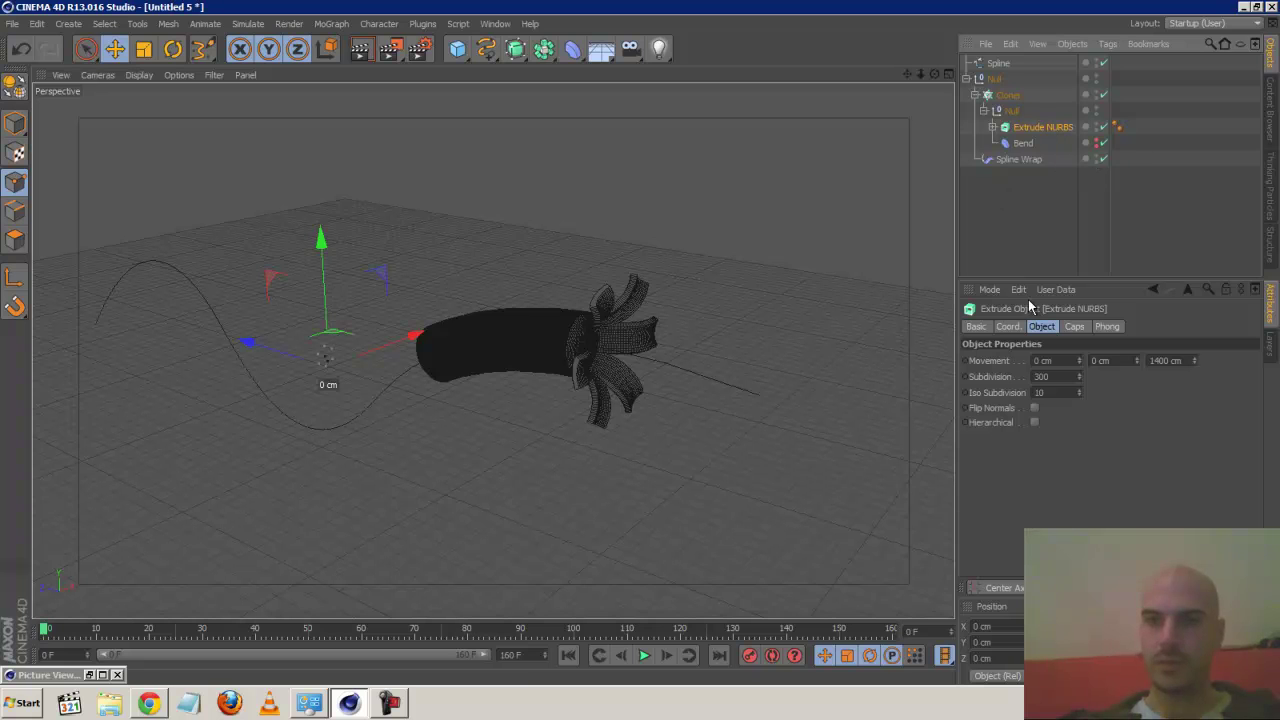
pyautogui.click(1184, 360)
pyautogui.write('50')
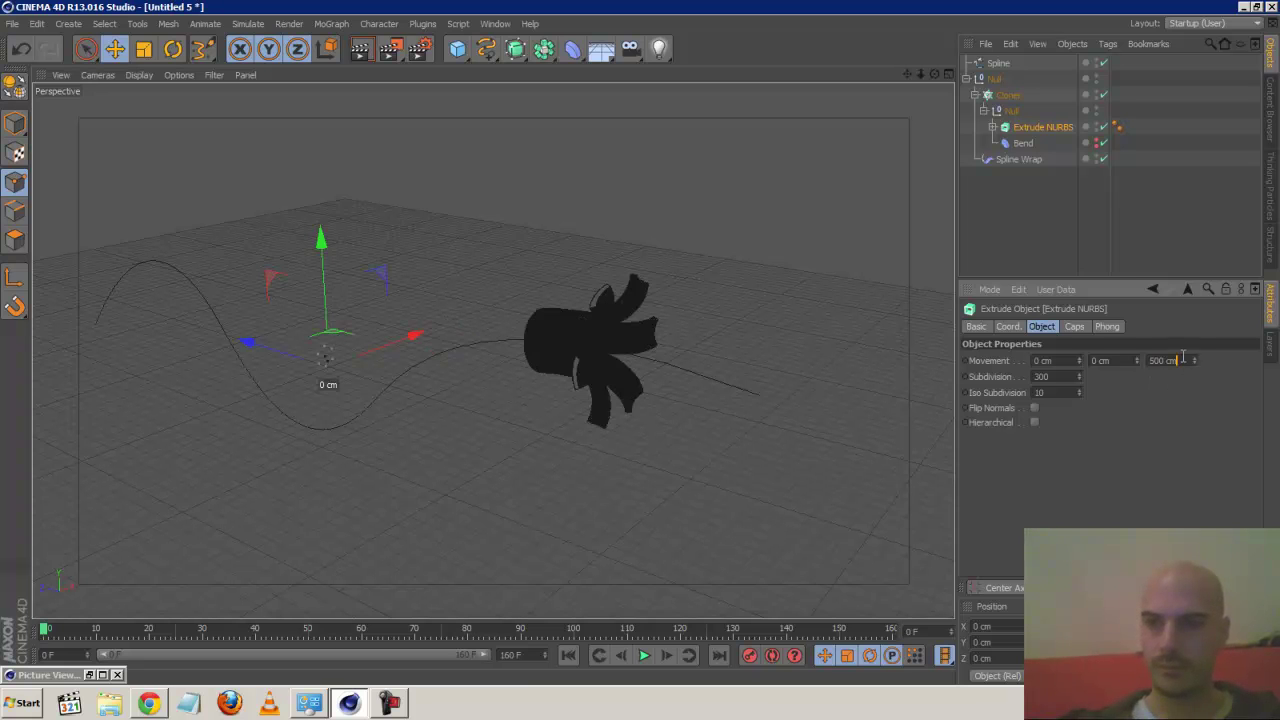
pyautogui.click(1168, 360)
pyautogui.write('5000')
pyautogui.press('Return')
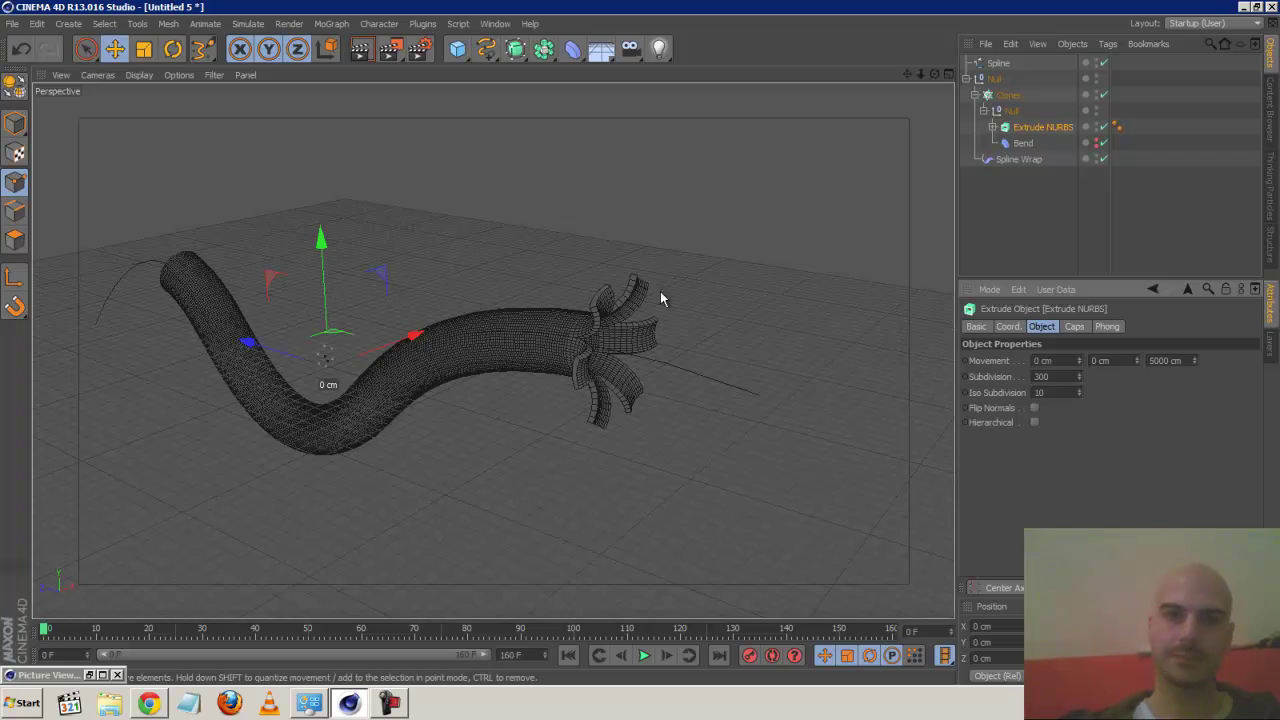
pyautogui.click(1165, 360)
pyautogui.write('6000')
pyautogui.press('Return')
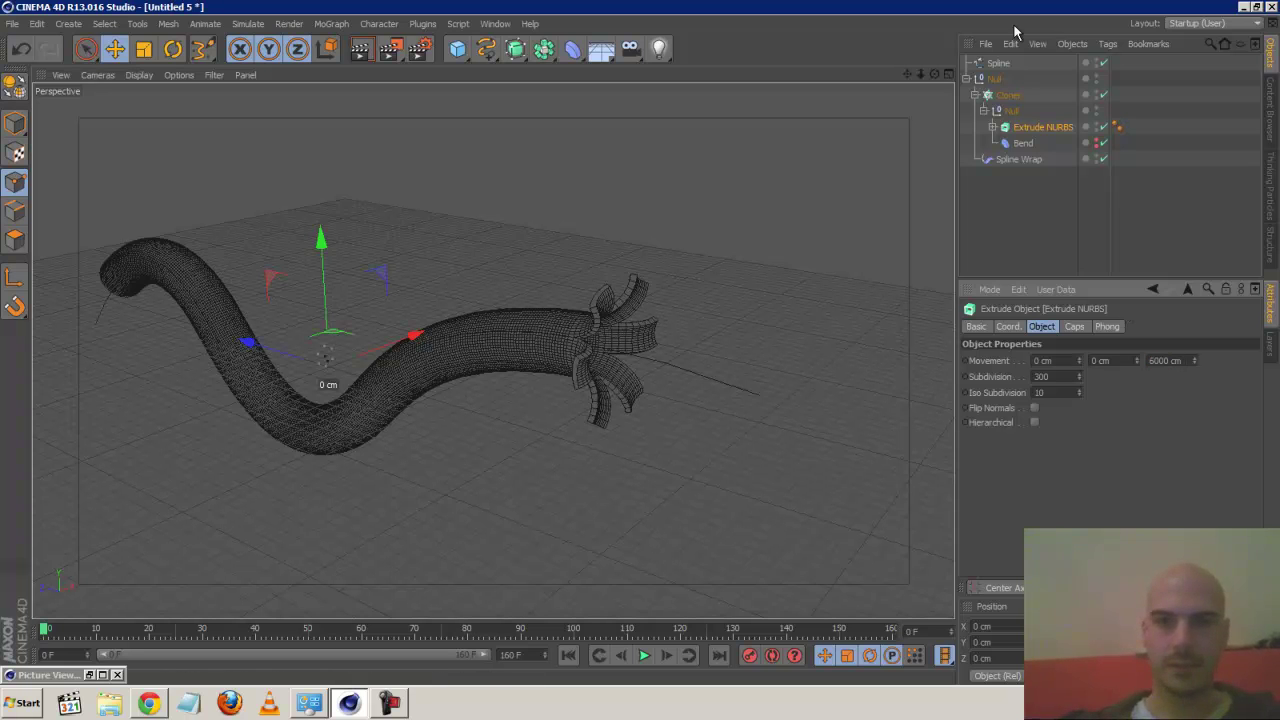
pyautogui.keyDown('alt'); pyautogui.moveTo(644, 342); pyautogui.dragTo(640, 342); pyautogui.keyUp('alt')
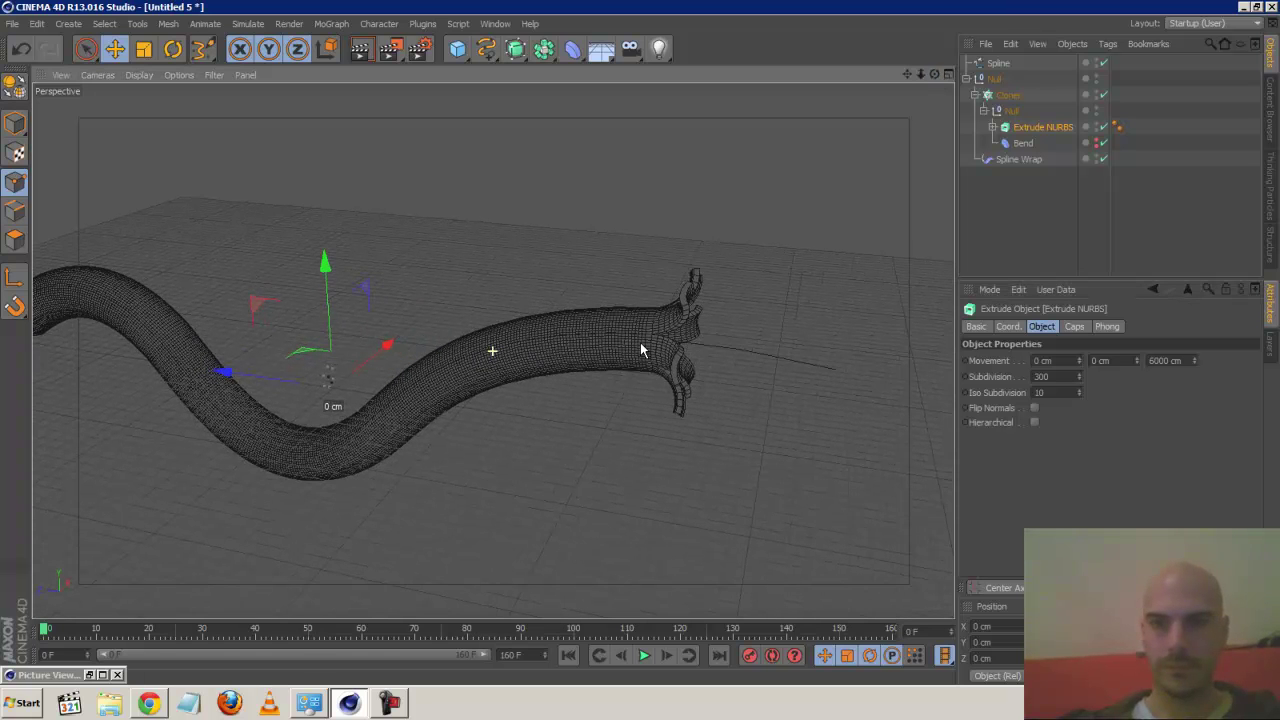
# Set the Spline Wrap offset to 16%
pyautogui.click(1016, 158)
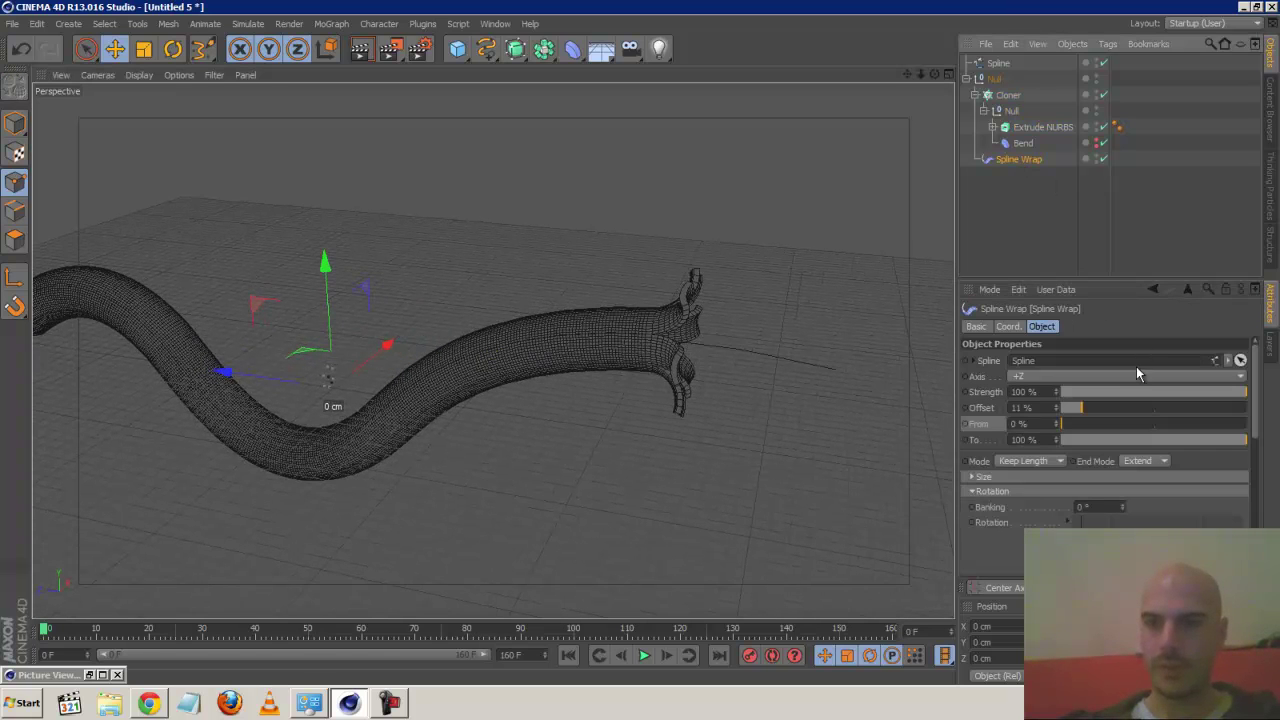
pyautogui.moveTo(1097, 410); pyautogui.dragTo(1155, 422)
pyautogui.moveTo(1208, 410); pyautogui.dragTo(1092, 373)
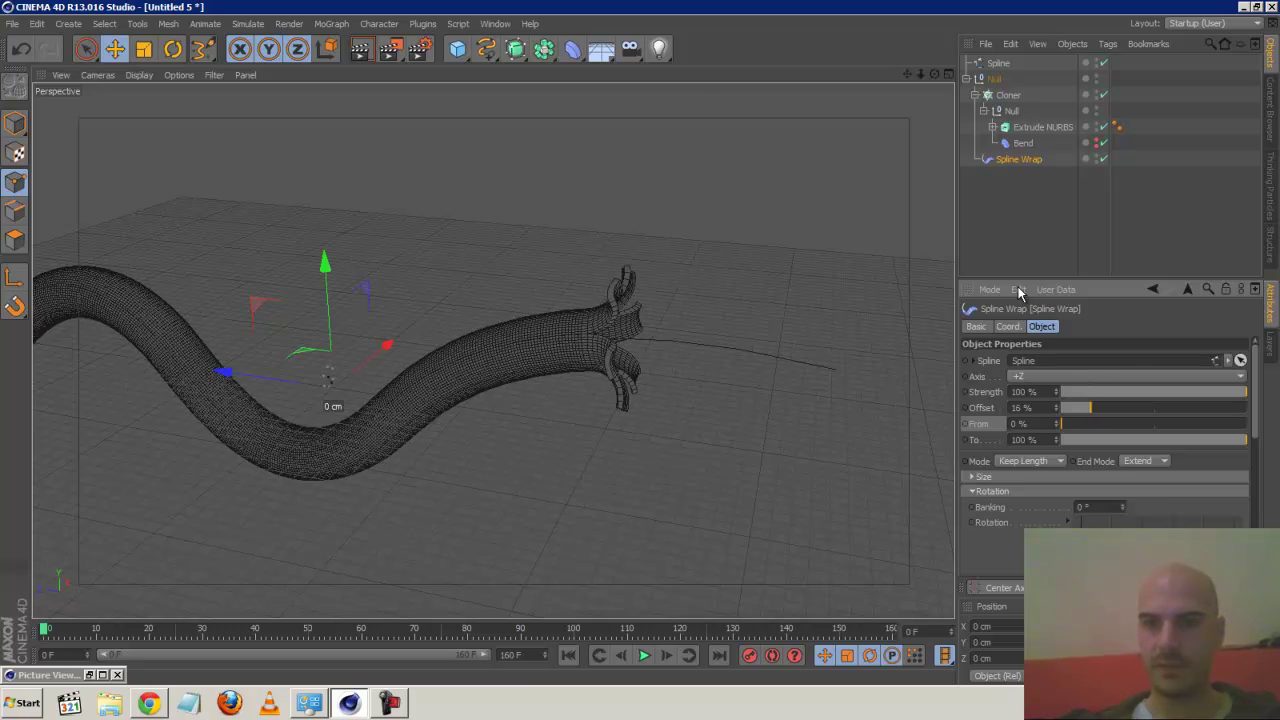
# Set the strength of the Bend deformer inside the Cloner to 144°
pyautogui.click(1023, 146)
pyautogui.moveTo(1096, 397); pyautogui.dragTo(1096, 365)
pyautogui.doubleClick(1089, 391)
pyautogui.write('41')
pyautogui.press('Return')
pyautogui.moveTo(1096, 391); pyautogui.dragTo(1088, 368)
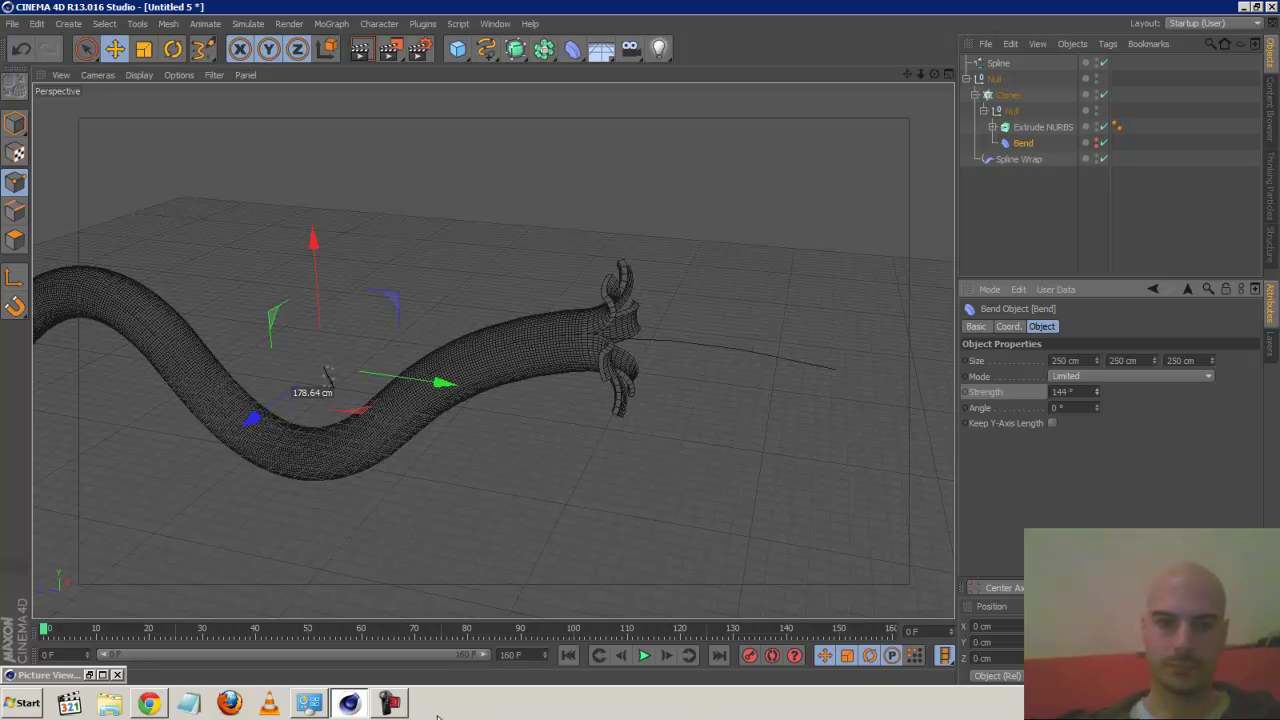
pyautogui.click(390, 703)
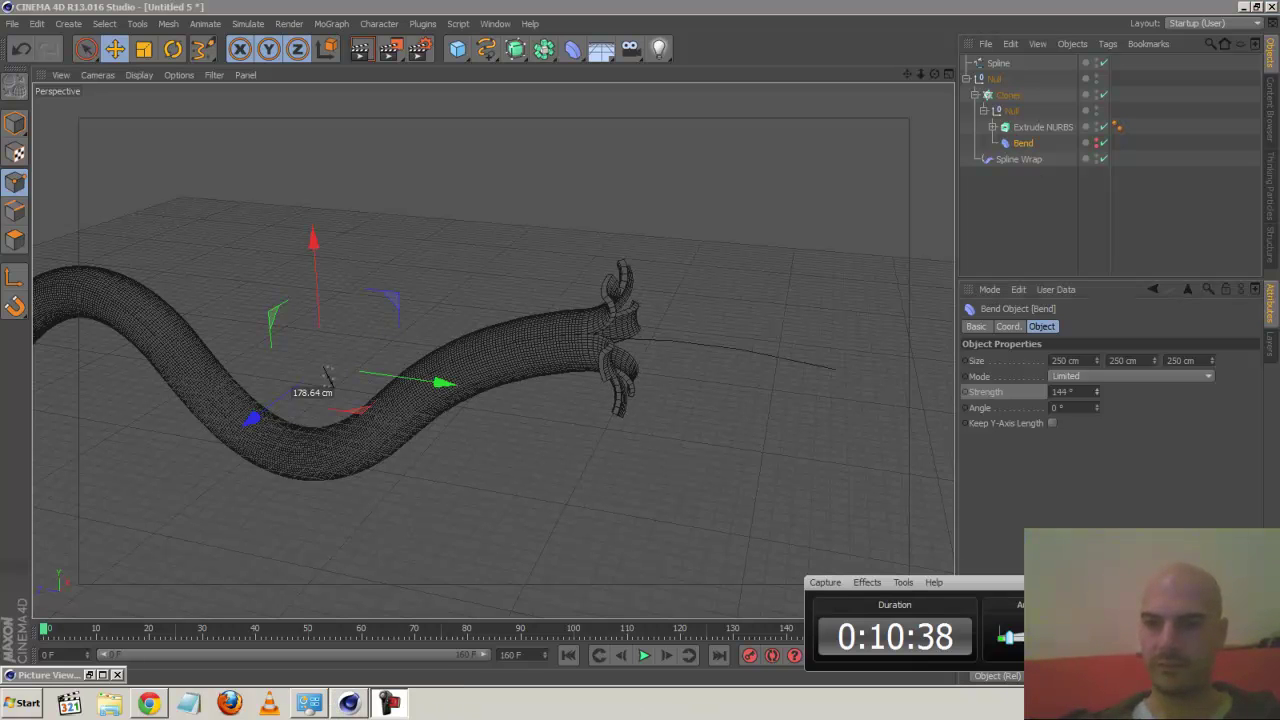
pyautogui.click(1097, 503)
# Collapse the top-level Null group and hide it so only the spline shows in the viewport
pyautogui.moveTo(934, 74); pyautogui.dragTo(649, 354)
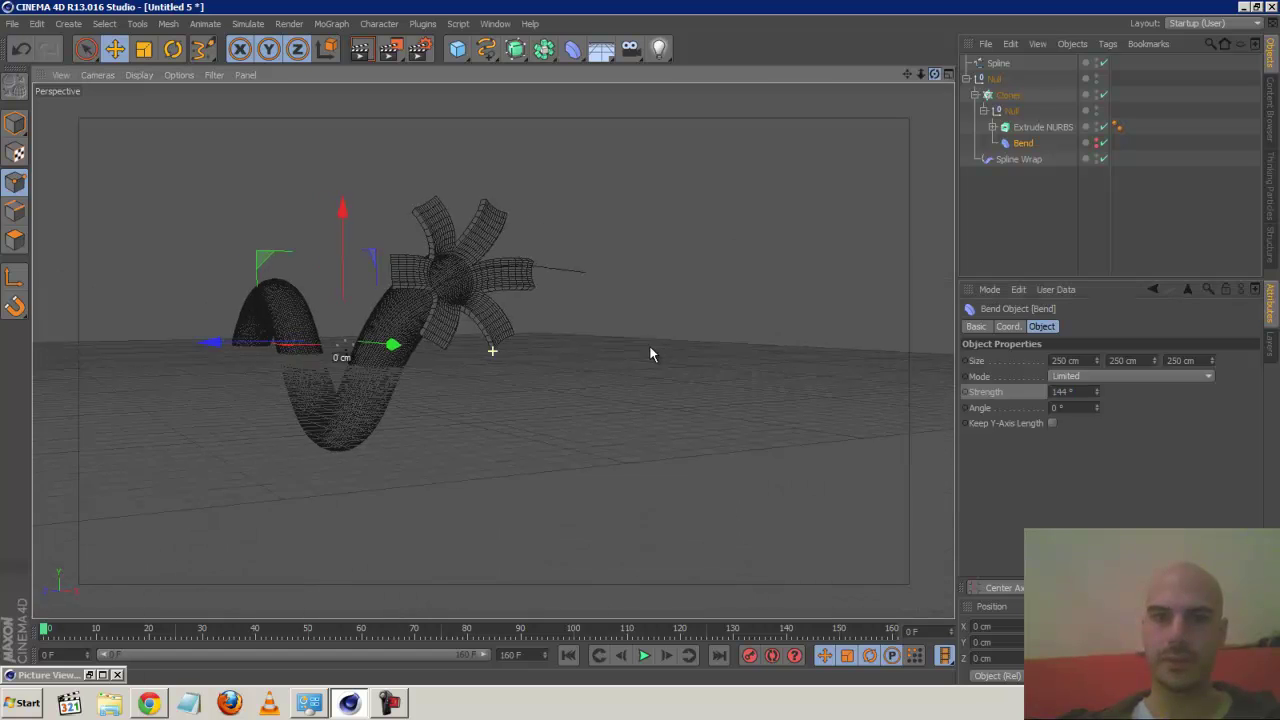
pyautogui.click(968, 79)
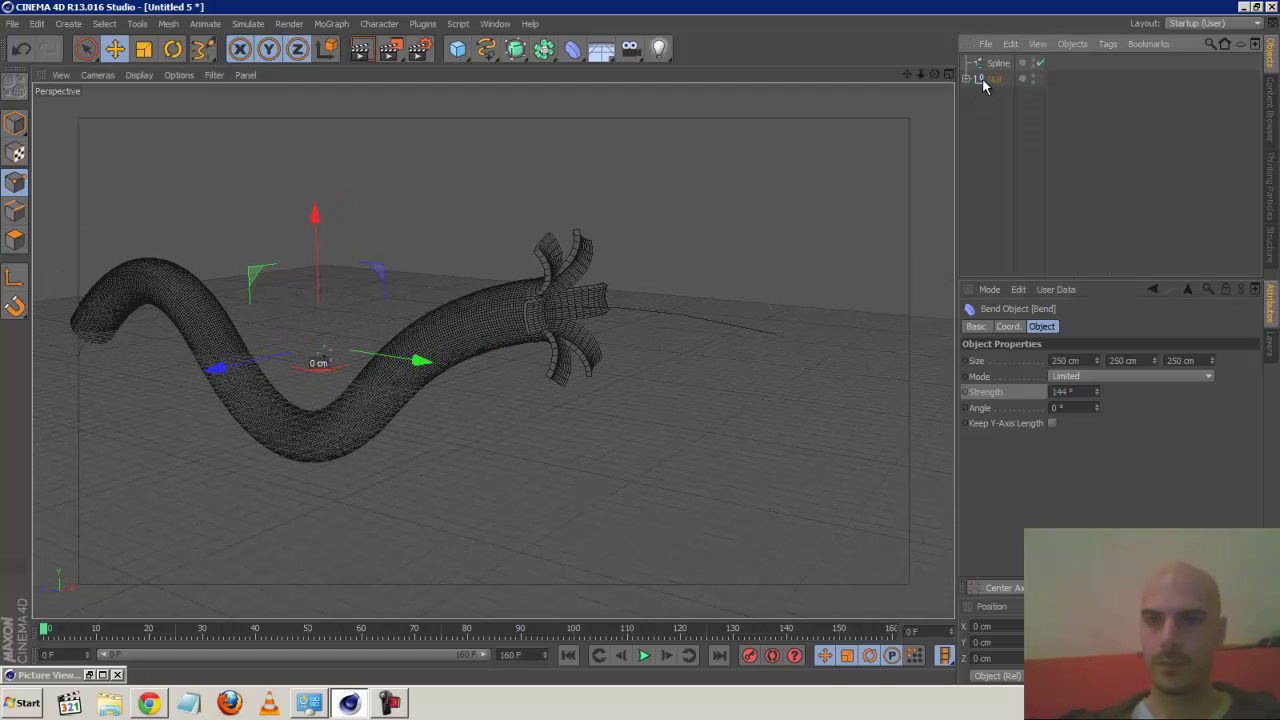
pyautogui.click(1034, 78)
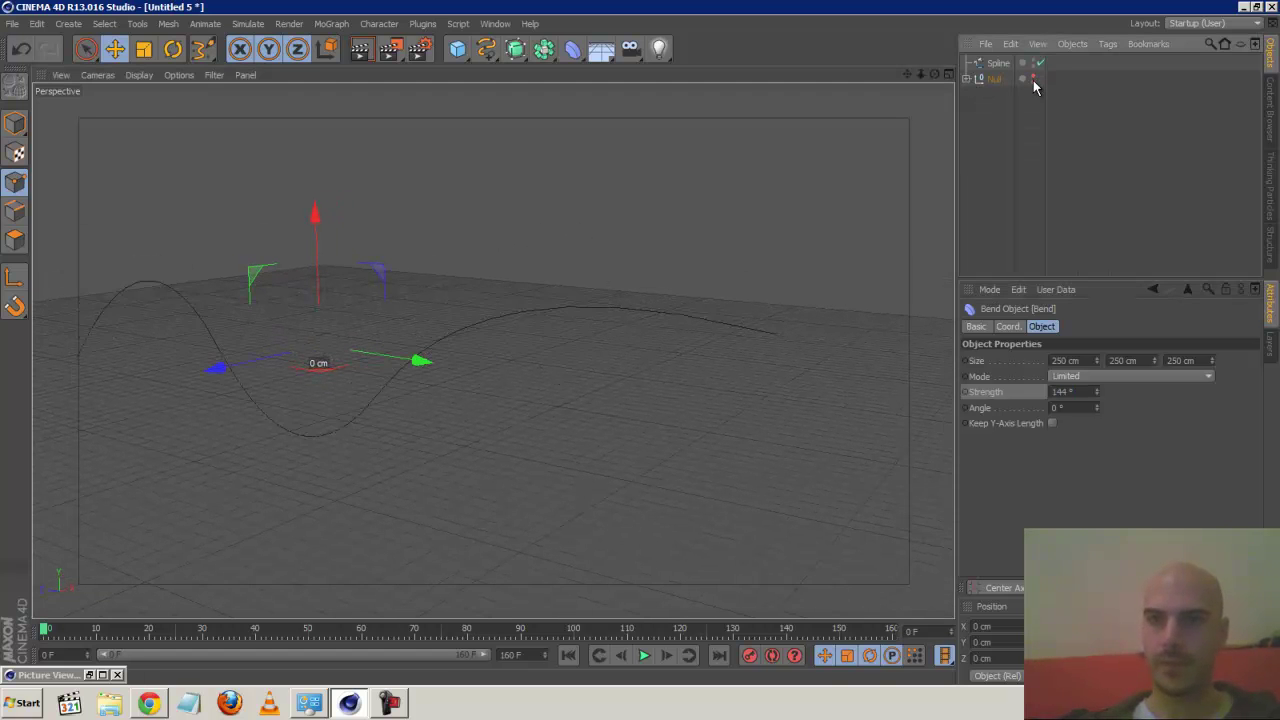
# Add a Sphere primitive and give it an Align to Spline tag
pyautogui.click(457, 48)
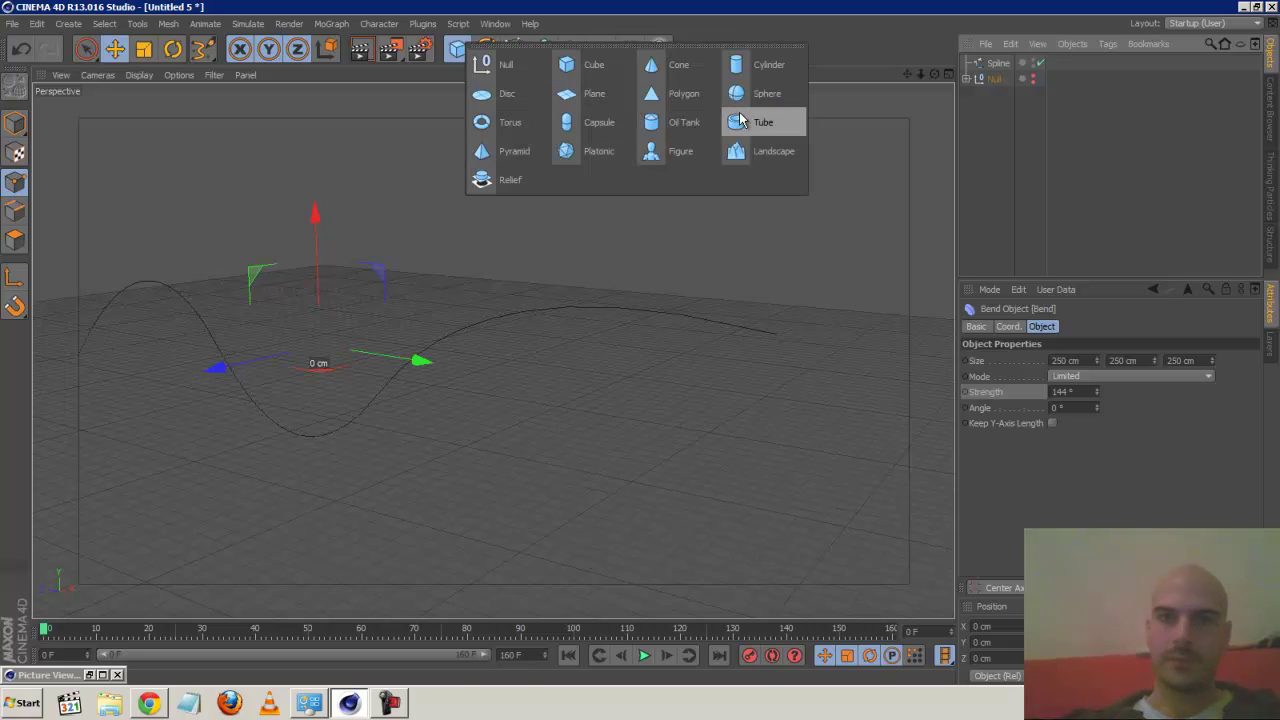
pyautogui.click(760, 97)
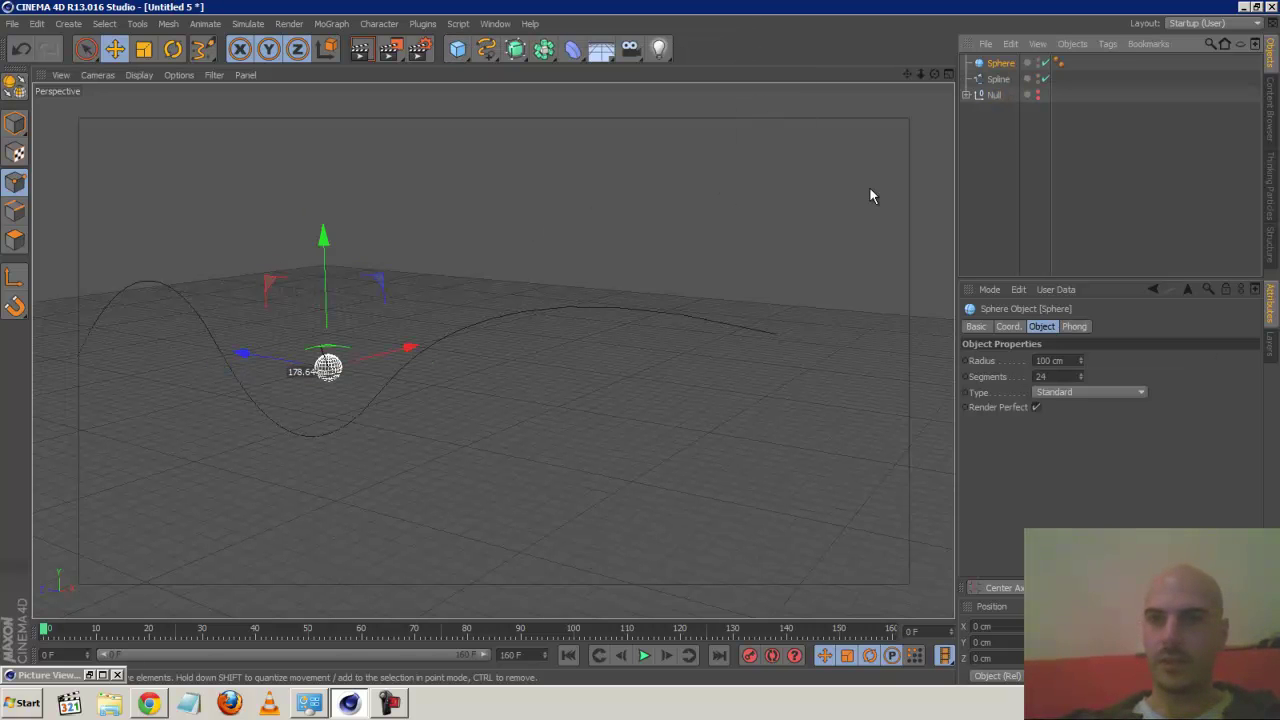
pyautogui.click(1108, 44)
pyautogui.moveTo(1140, 68)
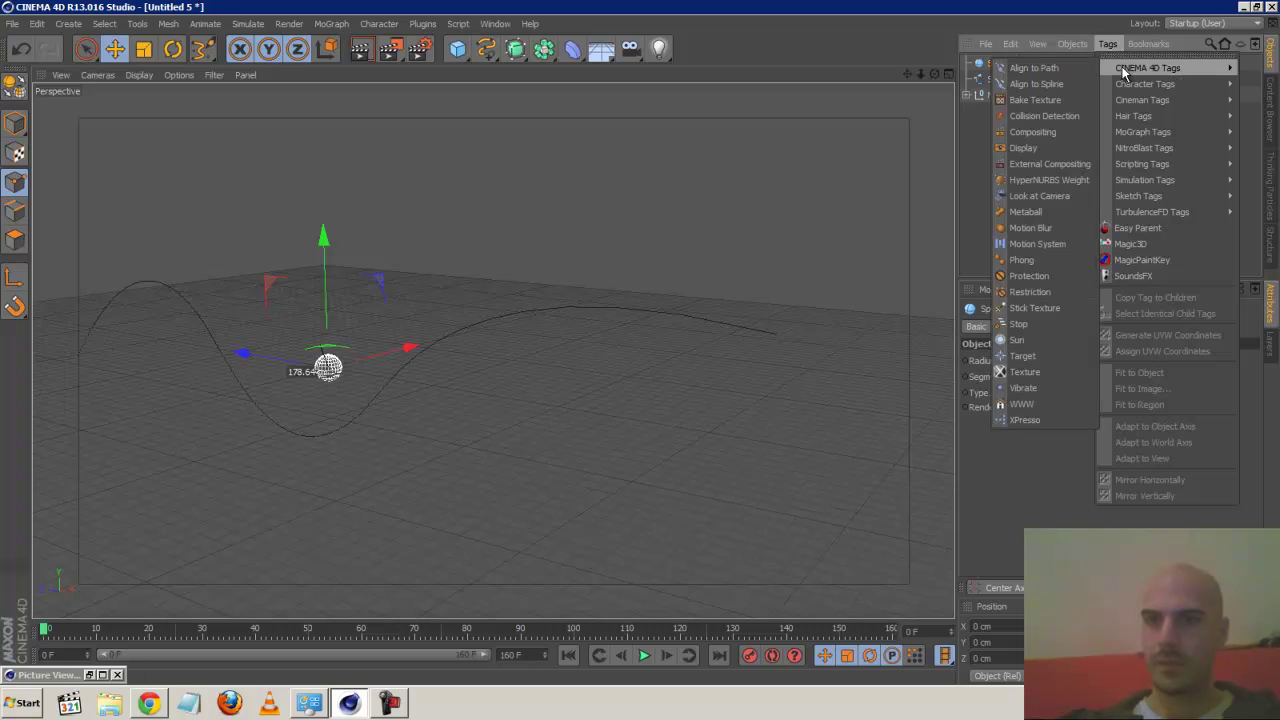
pyautogui.click(1078, 86)
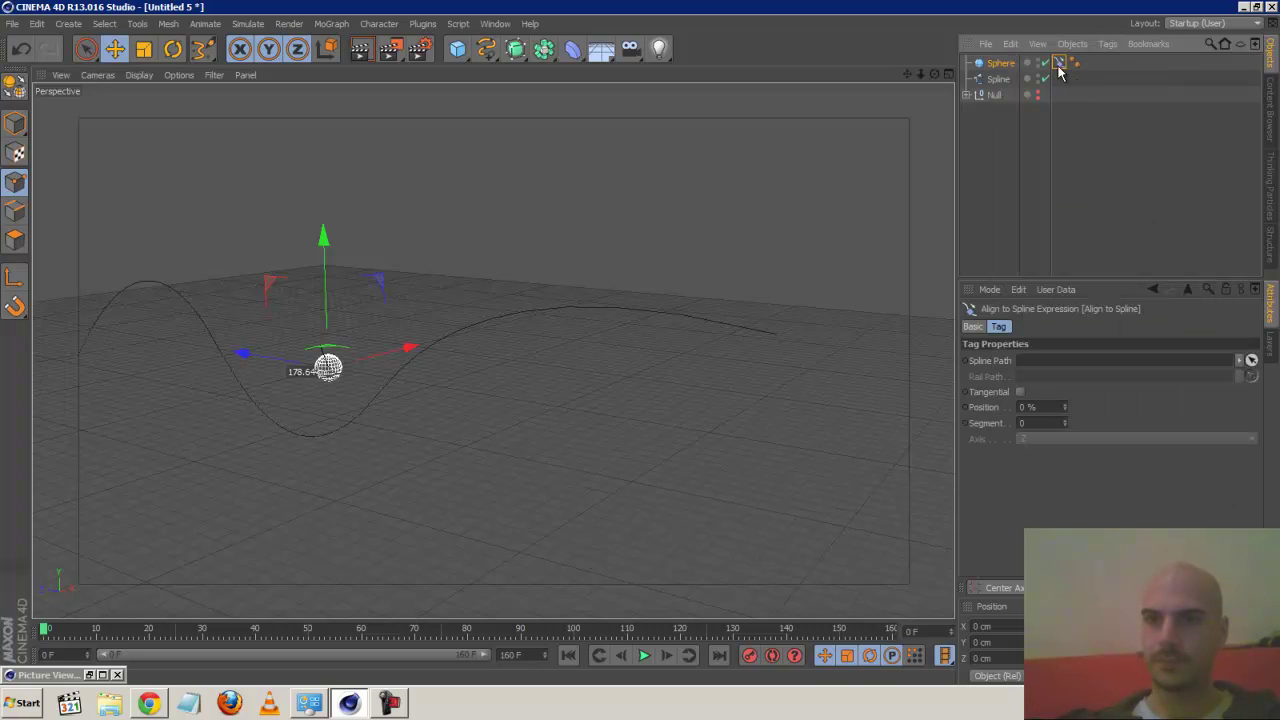
# Link the Spline as the tag's spline path and enable Tangential
pyautogui.moveTo(999, 79); pyautogui.dragTo(1072, 364)
pyautogui.click(1029, 392)
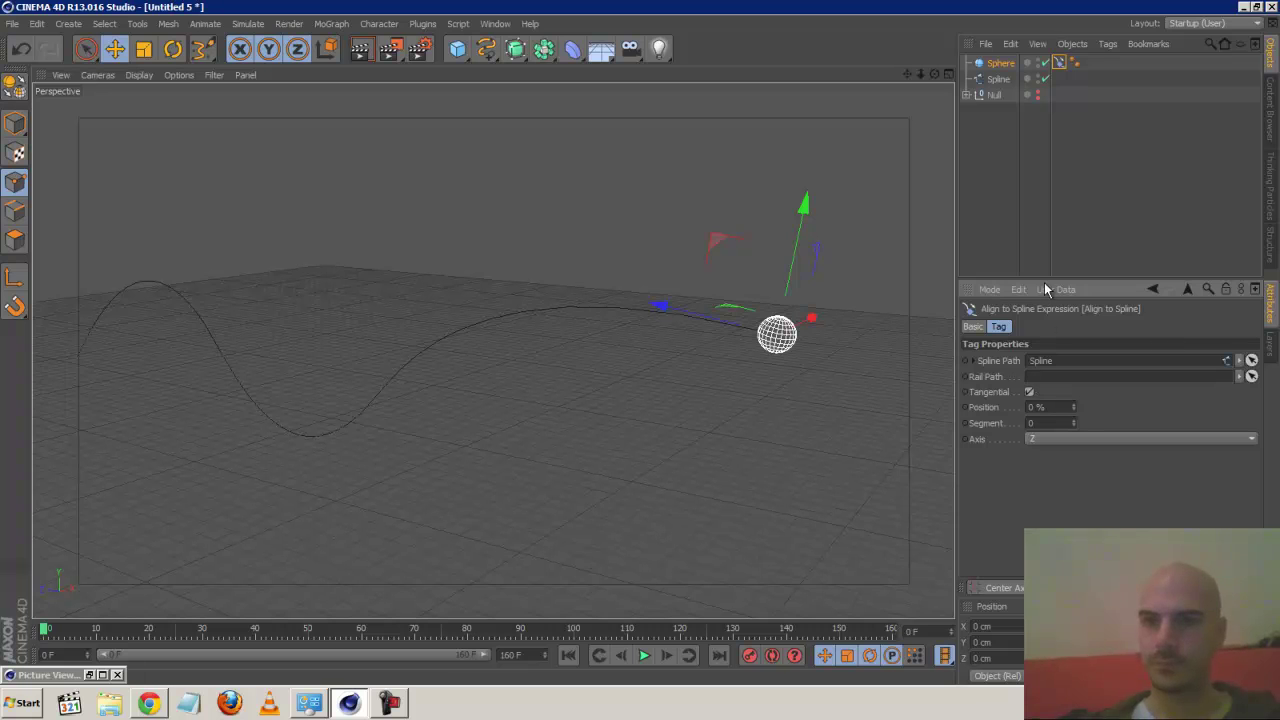
# Reduce the Sphere to 4 segments
pyautogui.click(1000, 64)
pyautogui.doubleClick(1045, 376)
pyautogui.write('4')
pyautogui.click(1071, 361)
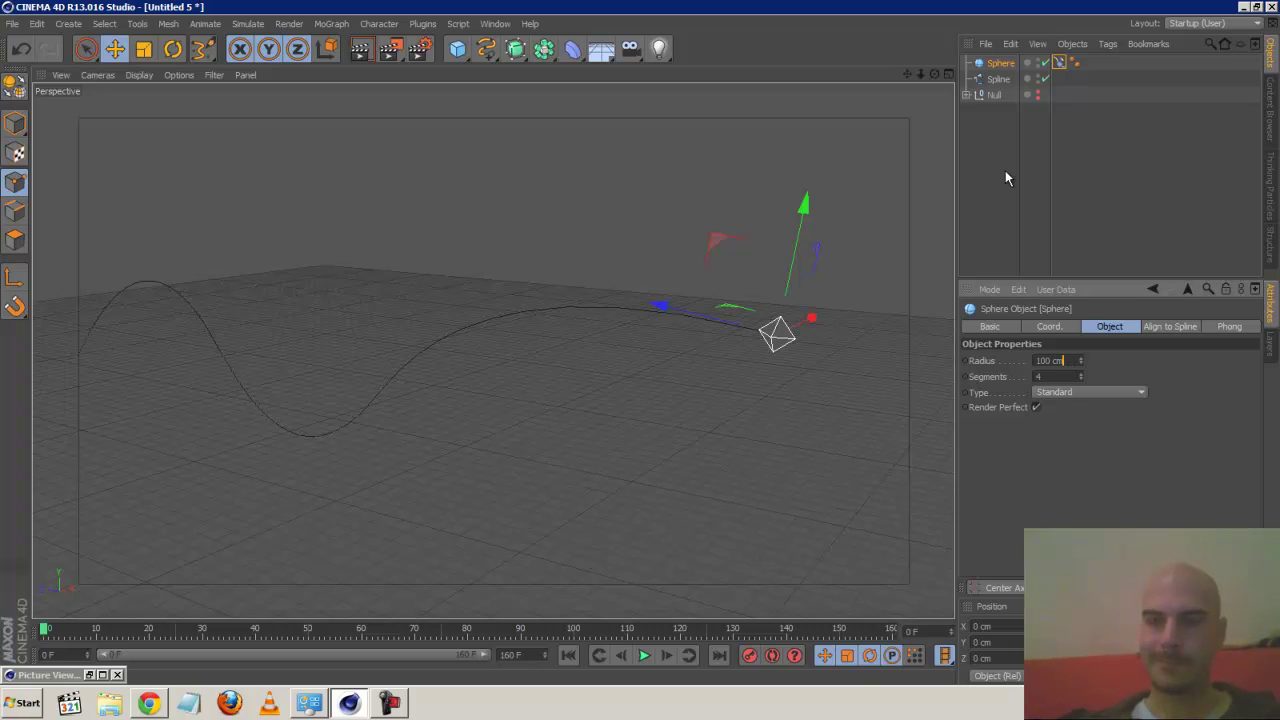
# Add a MoGraph Tracer that traces the Sphere
pyautogui.click(1013, 67)
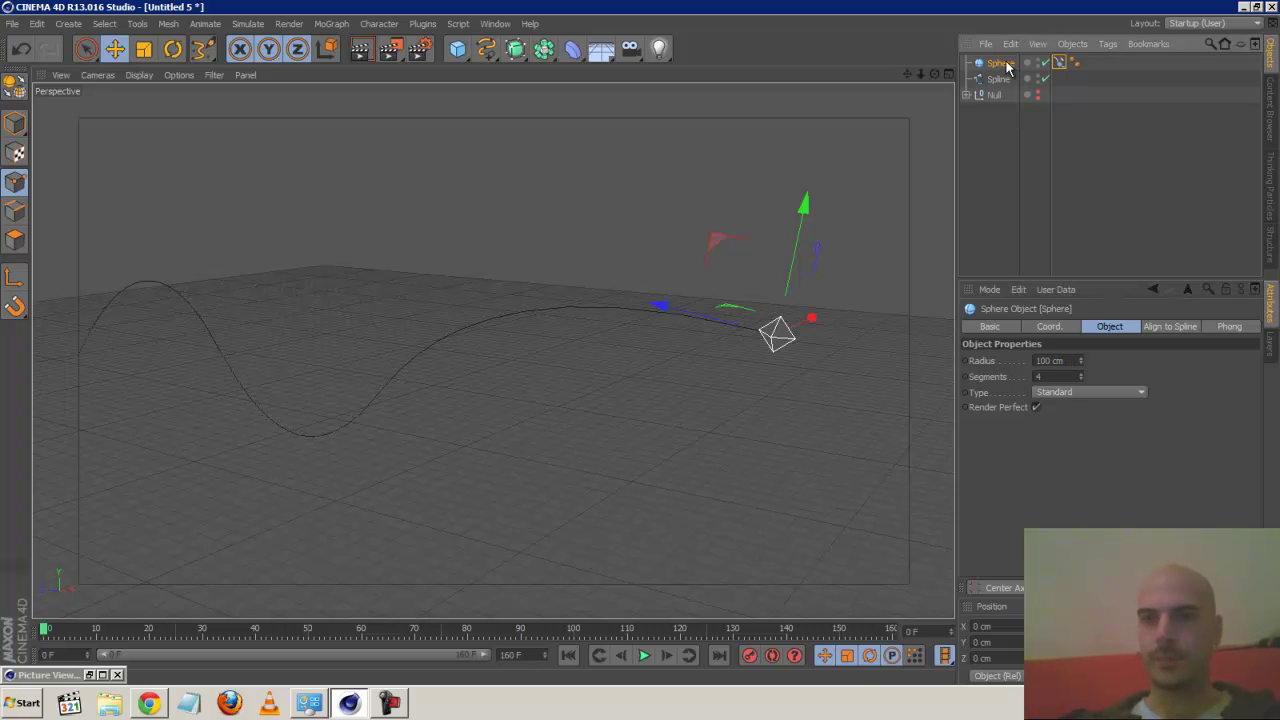
pyautogui.click(340, 24)
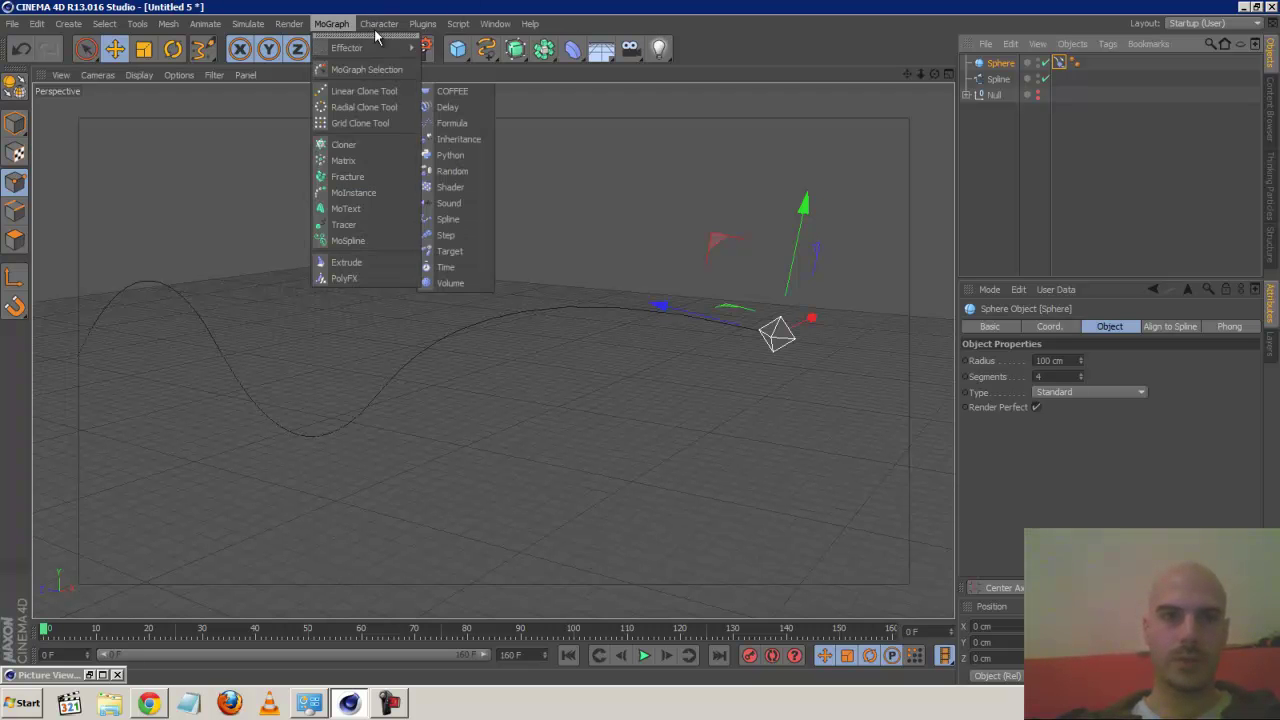
pyautogui.moveTo(378, 26)
pyautogui.moveTo(331, 24)
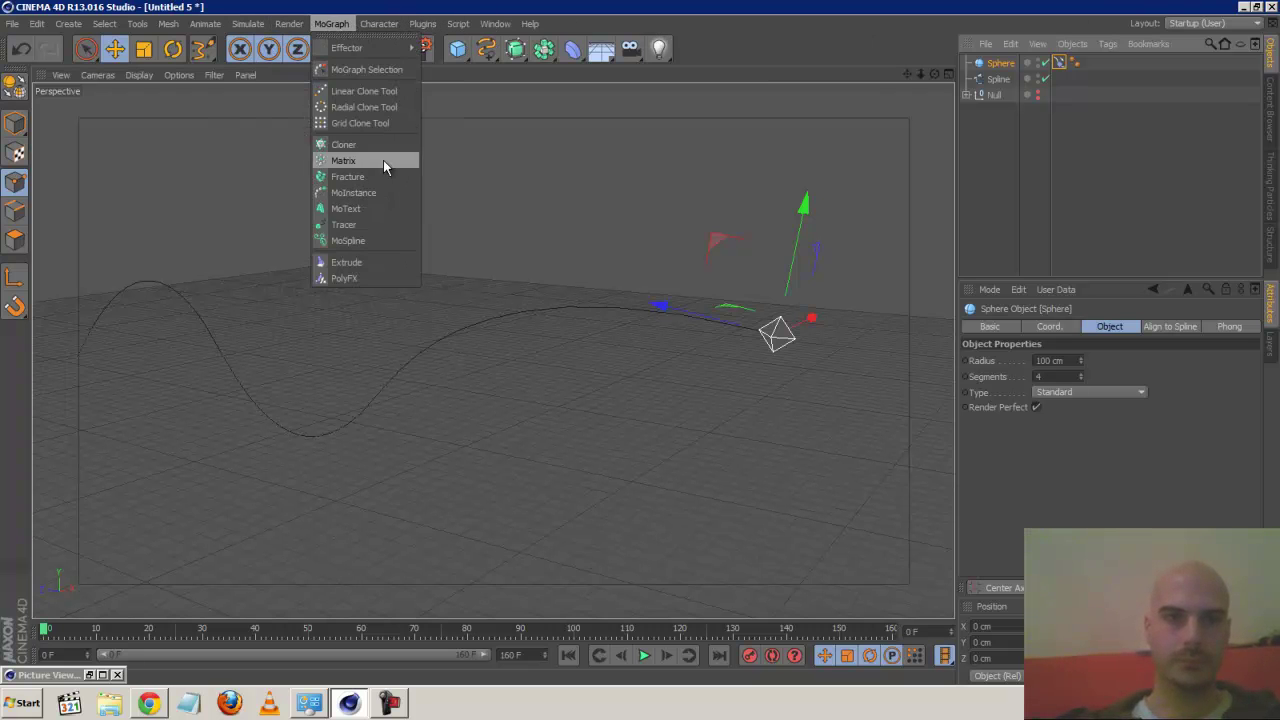
pyautogui.click(383, 224)
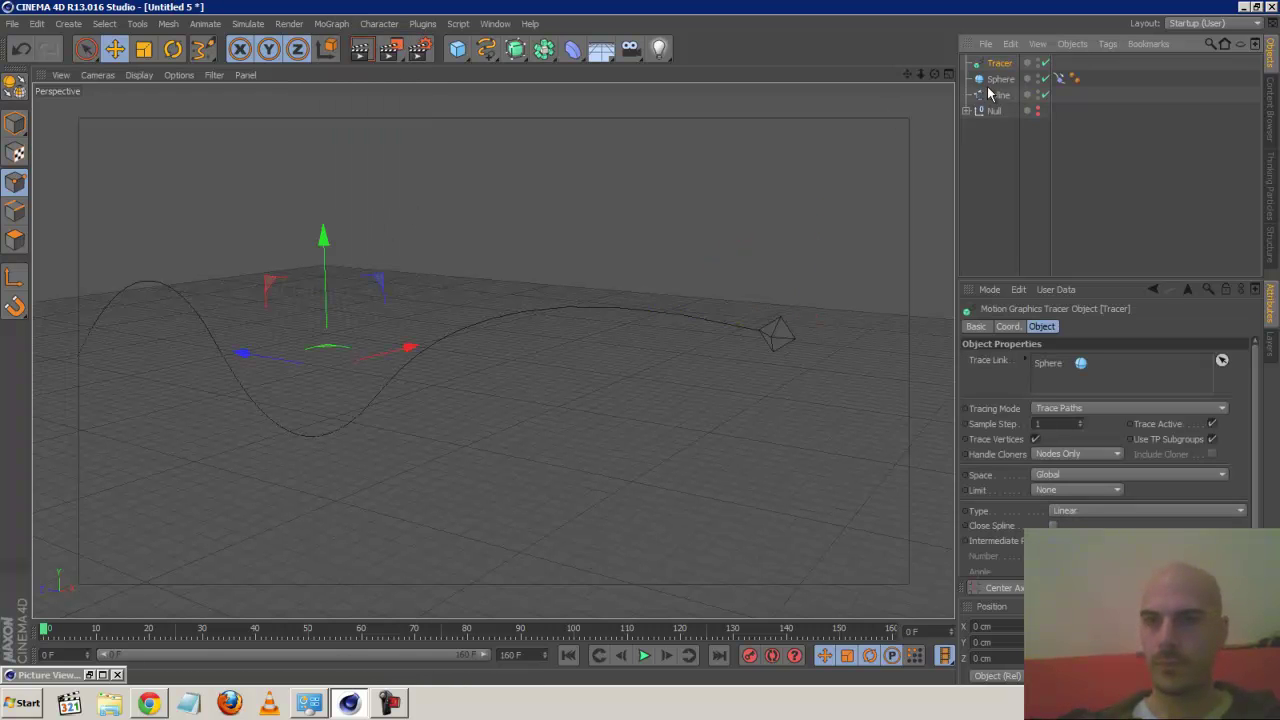
# Add a Sweep NURBS and make the Tracer its child
pyautogui.click(515, 49)
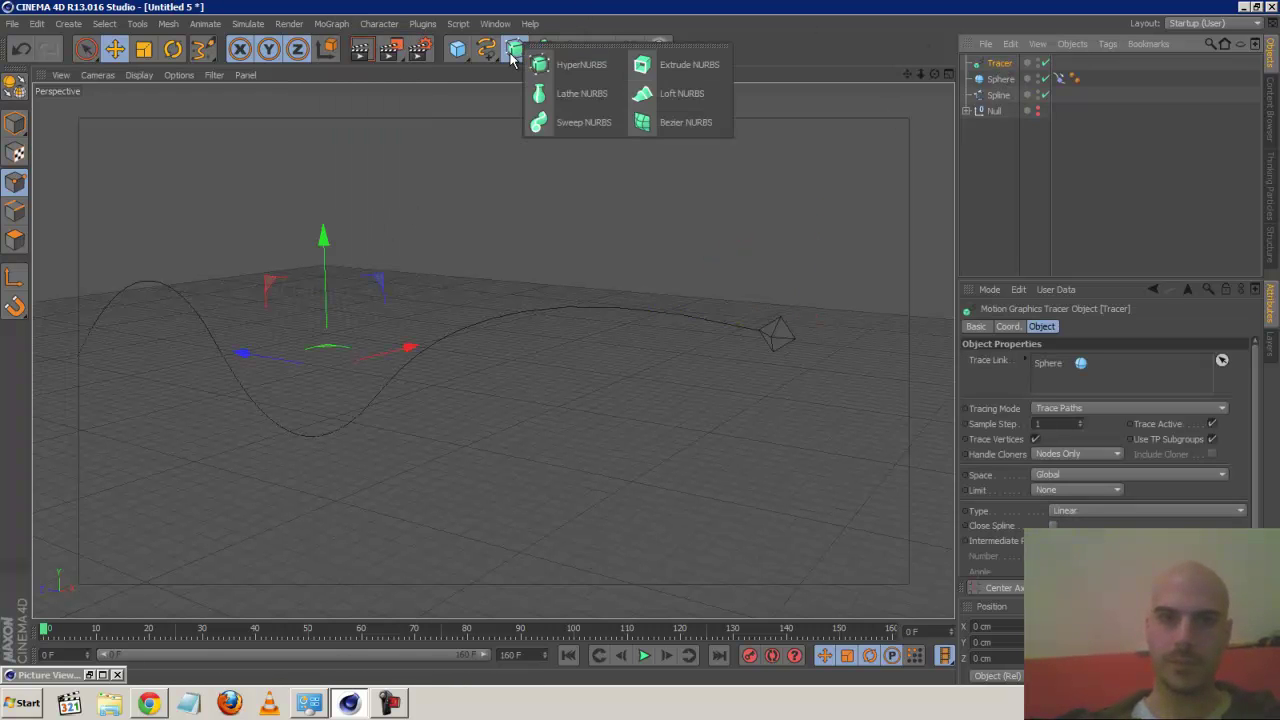
pyautogui.click(584, 122)
pyautogui.moveTo(1000, 82); pyautogui.dragTo(1015, 68)
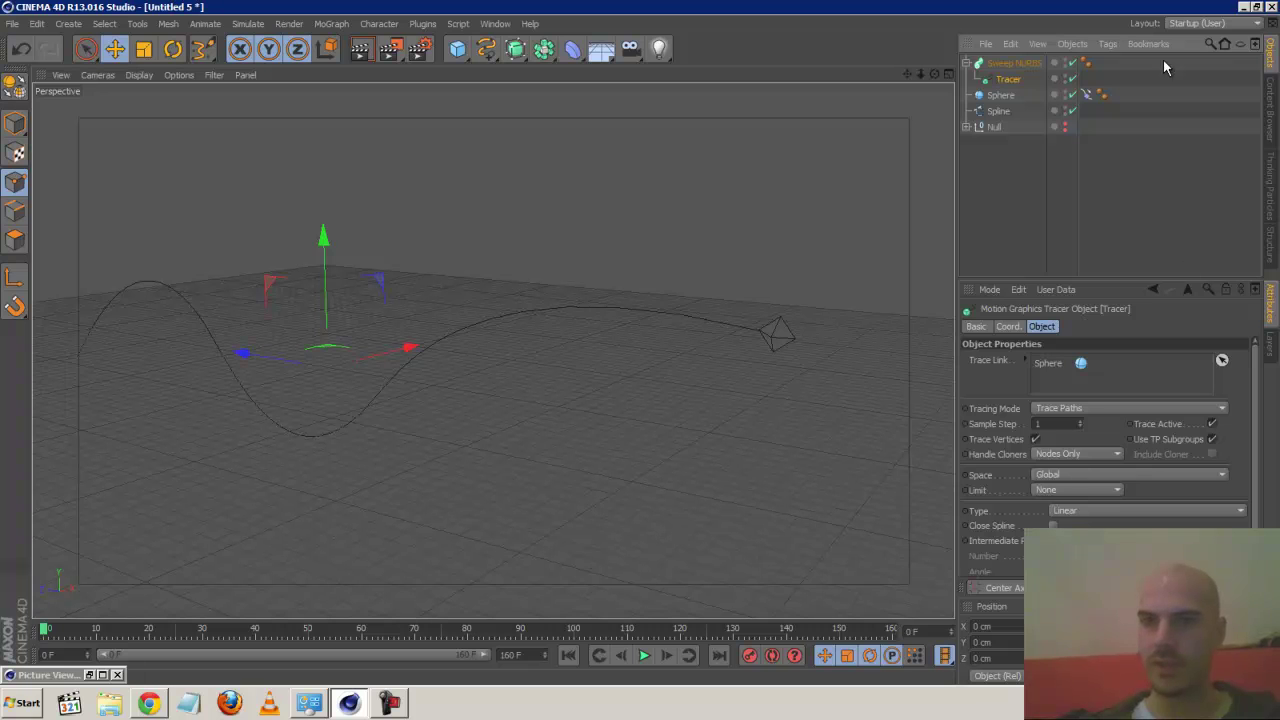
# Add a Circle spline and place it inside the Sweep NURBS above the Tracer as the profile
pyautogui.click(1008, 66)
pyautogui.click(485, 50)
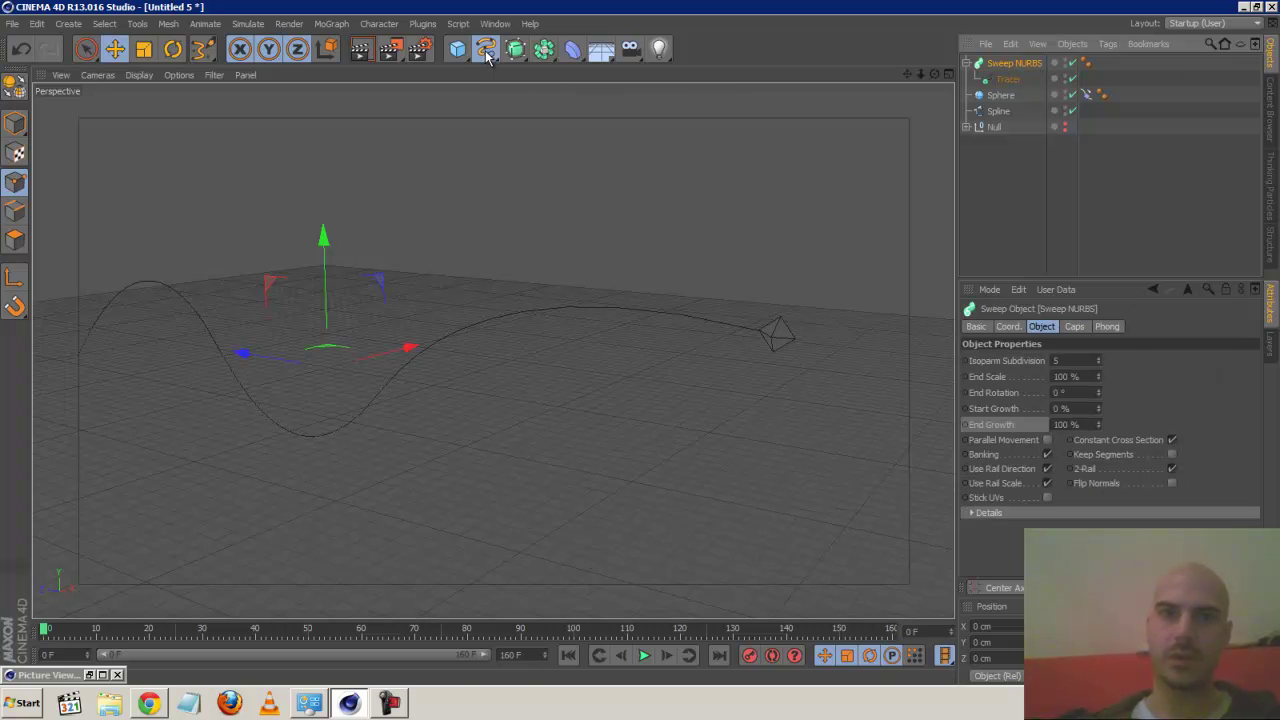
pyautogui.click(619, 122)
pyautogui.moveTo(998, 64); pyautogui.dragTo(1009, 91)
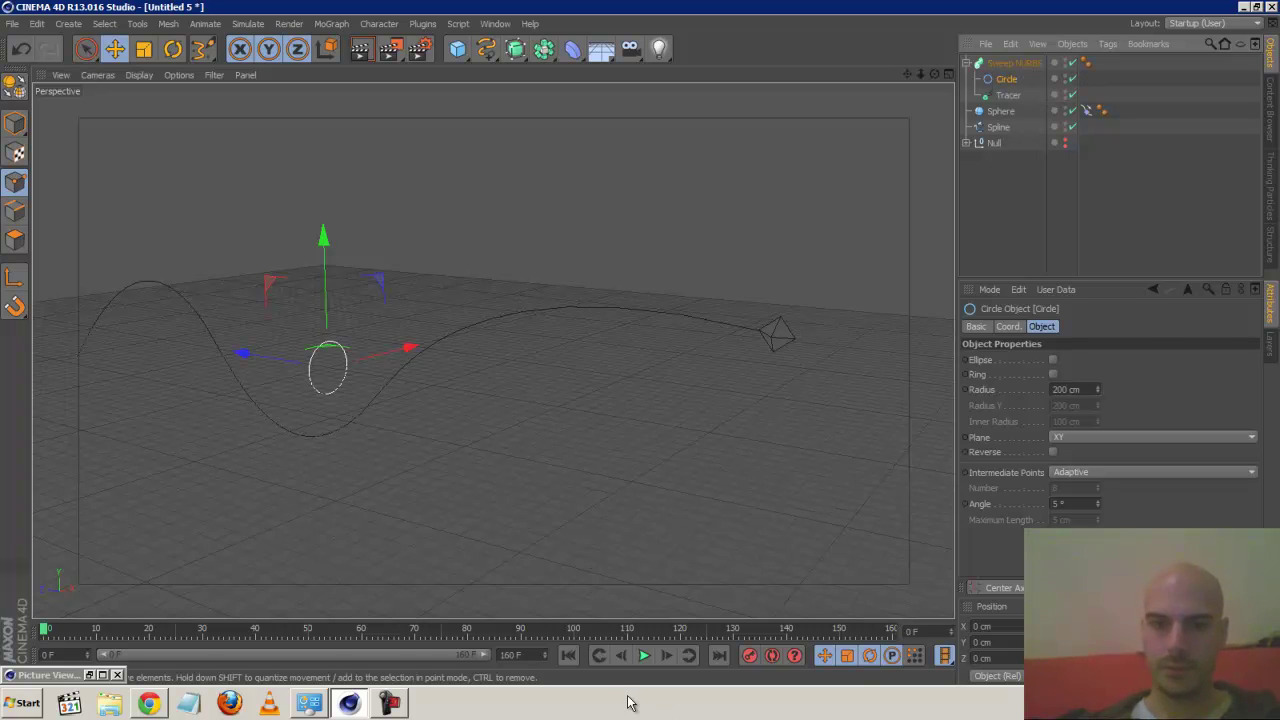
# Keyframe the Sphere's Align to Spline position at 0% on frame 145
pyautogui.click(1000, 111)
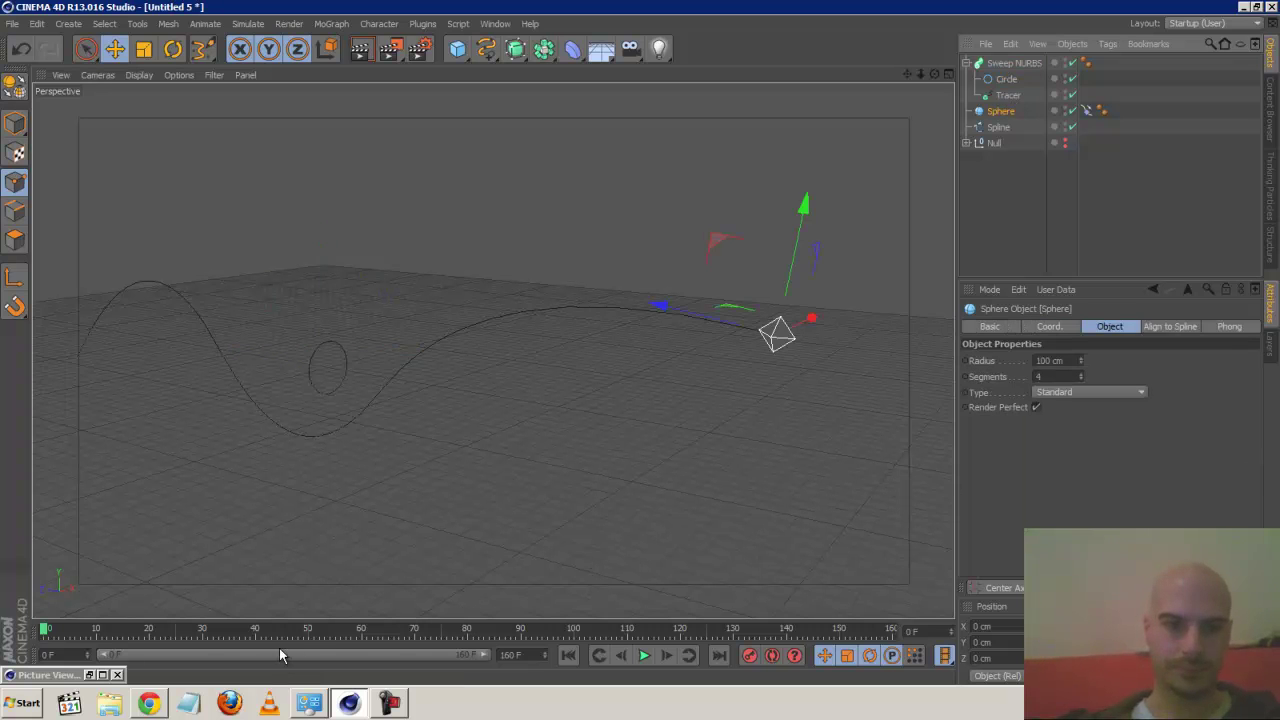
pyautogui.moveTo(310, 634); pyautogui.dragTo(812, 630)
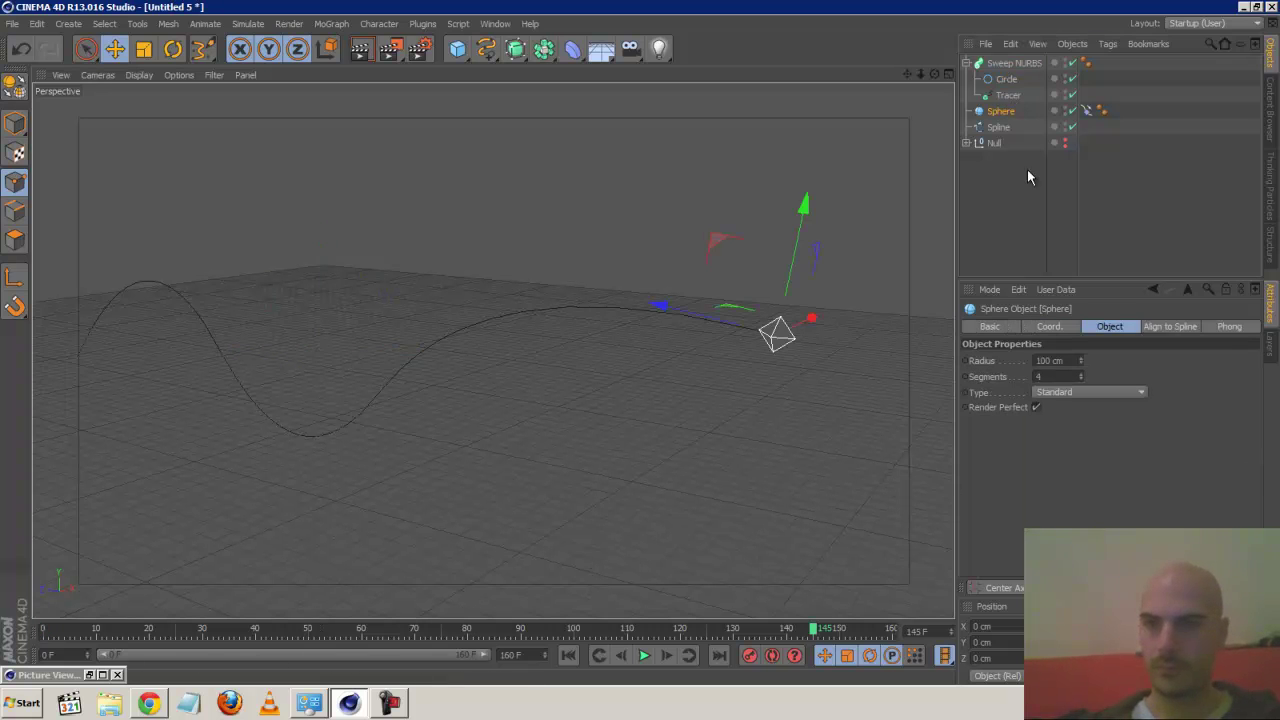
pyautogui.click(1087, 111)
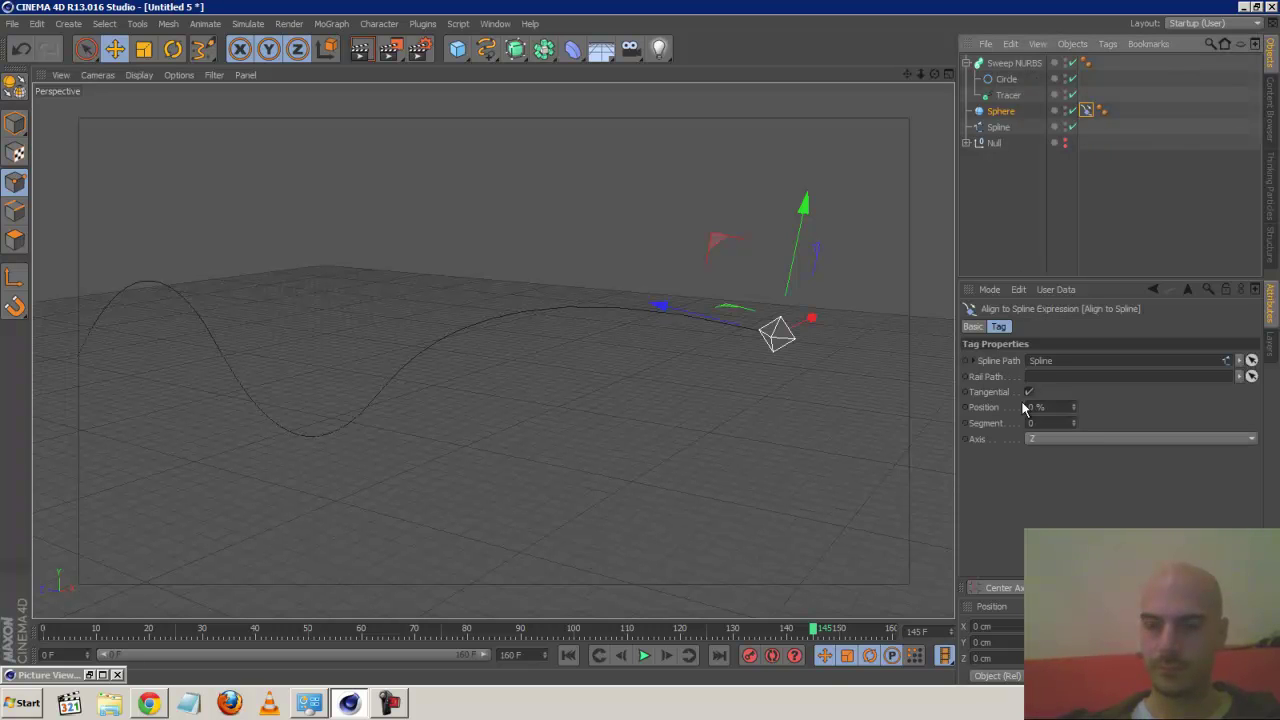
pyautogui.keyDown('ctrl'); pyautogui.click(966, 408); pyautogui.keyUp('ctrl')
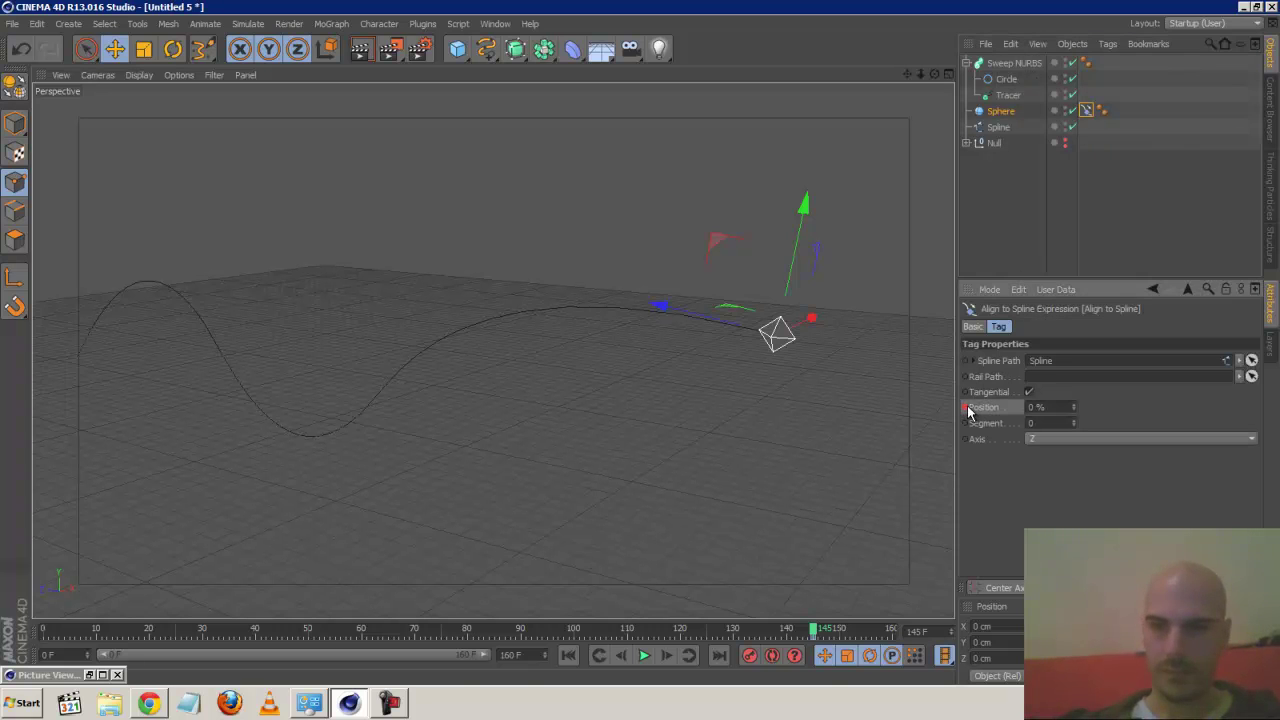
# Keyframe the Sphere's Align to Spline position at 62% on frame 94
pyautogui.moveTo(808, 632); pyautogui.dragTo(174, 612)
pyautogui.moveTo(545, 661); pyautogui.dragTo(543, 656)
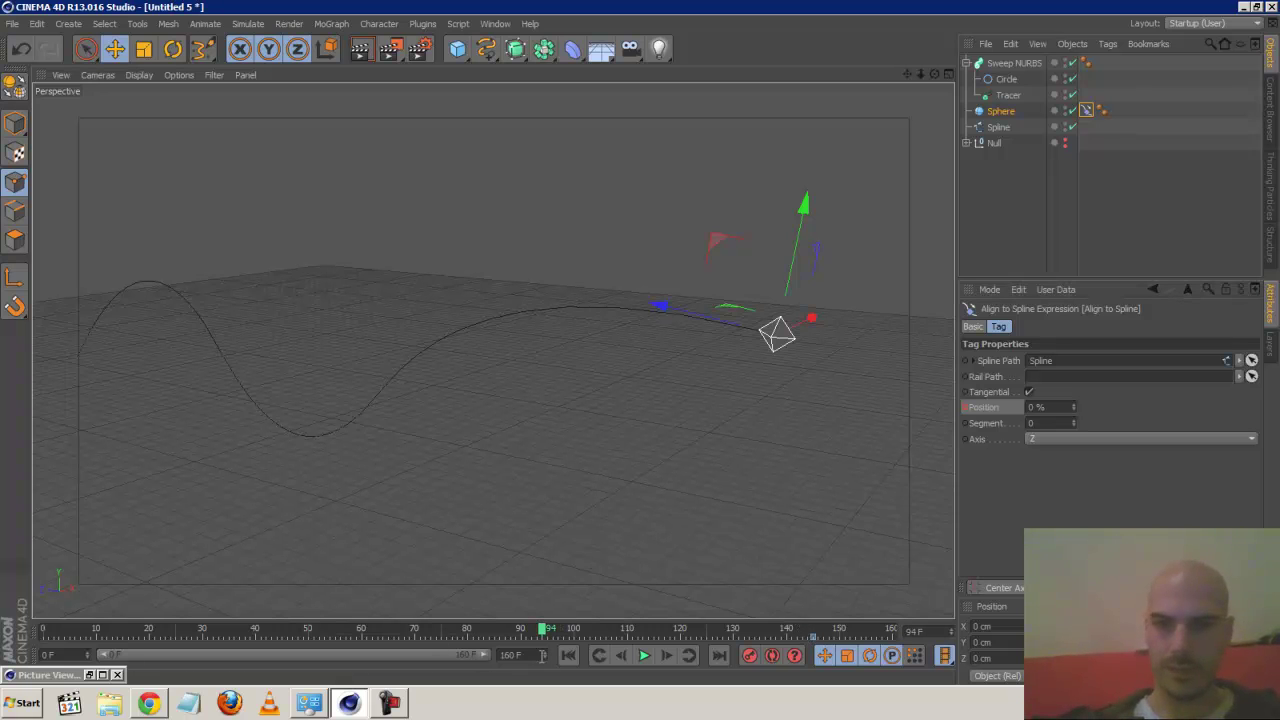
pyautogui.moveTo(1077, 409)
pyautogui.mouseDown()
pyautogui.moveTo(1059, 370)
pyautogui.moveTo(1077, 399)
pyautogui.mouseUp()
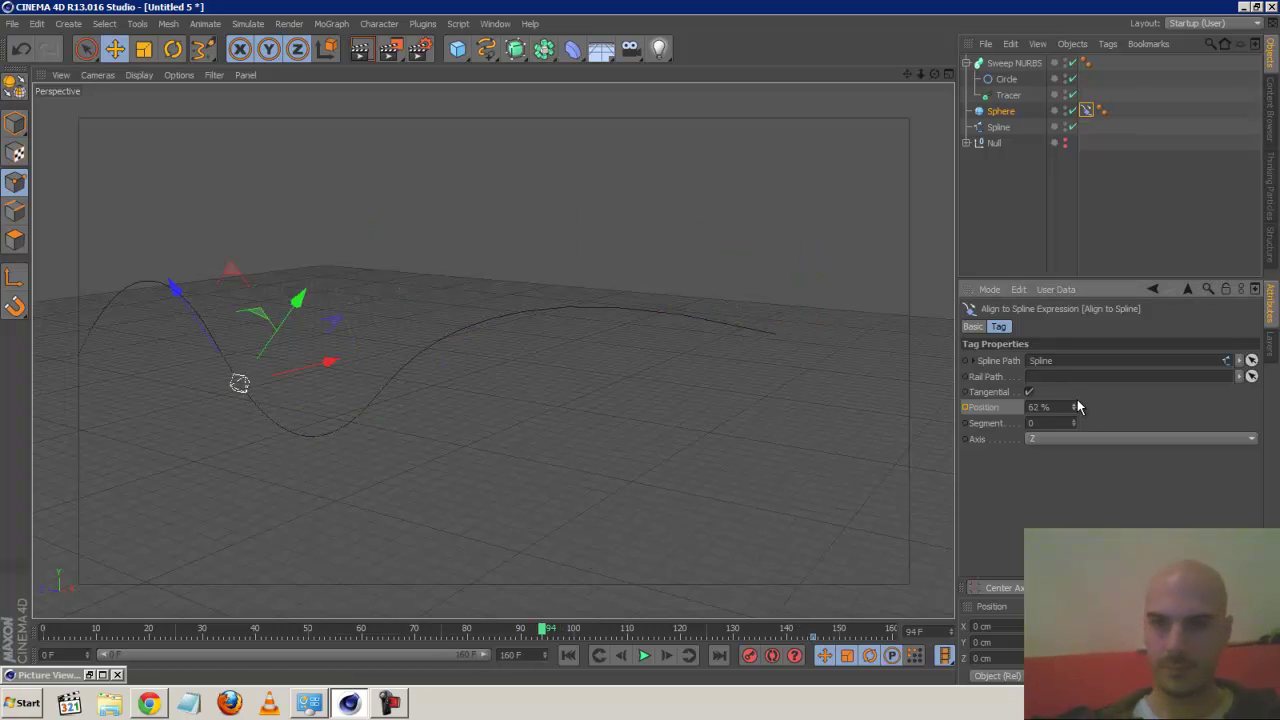
pyautogui.click(967, 408)
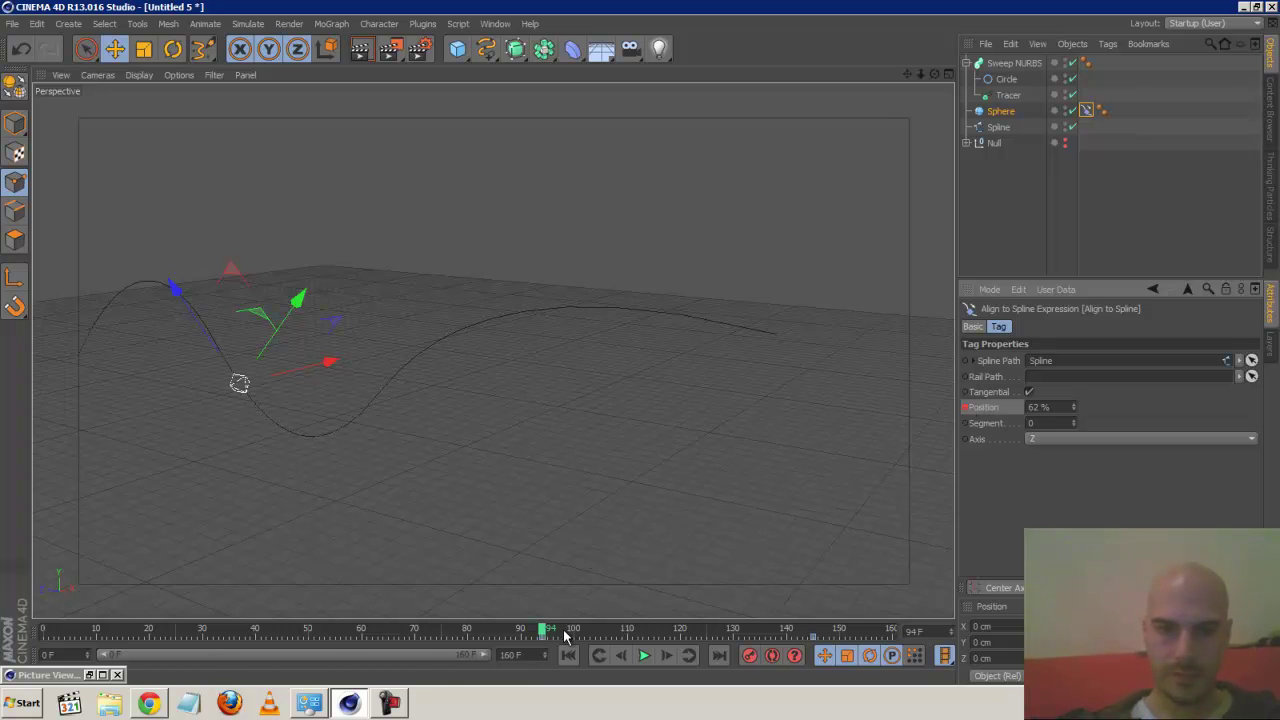
# Reduce the radius of the Circle profile in the Sweep NURBS, trying 3 cm and settling on 22 cm
pyautogui.moveTo(545, 636); pyautogui.dragTo(745, 628)
pyautogui.click(1003, 64)
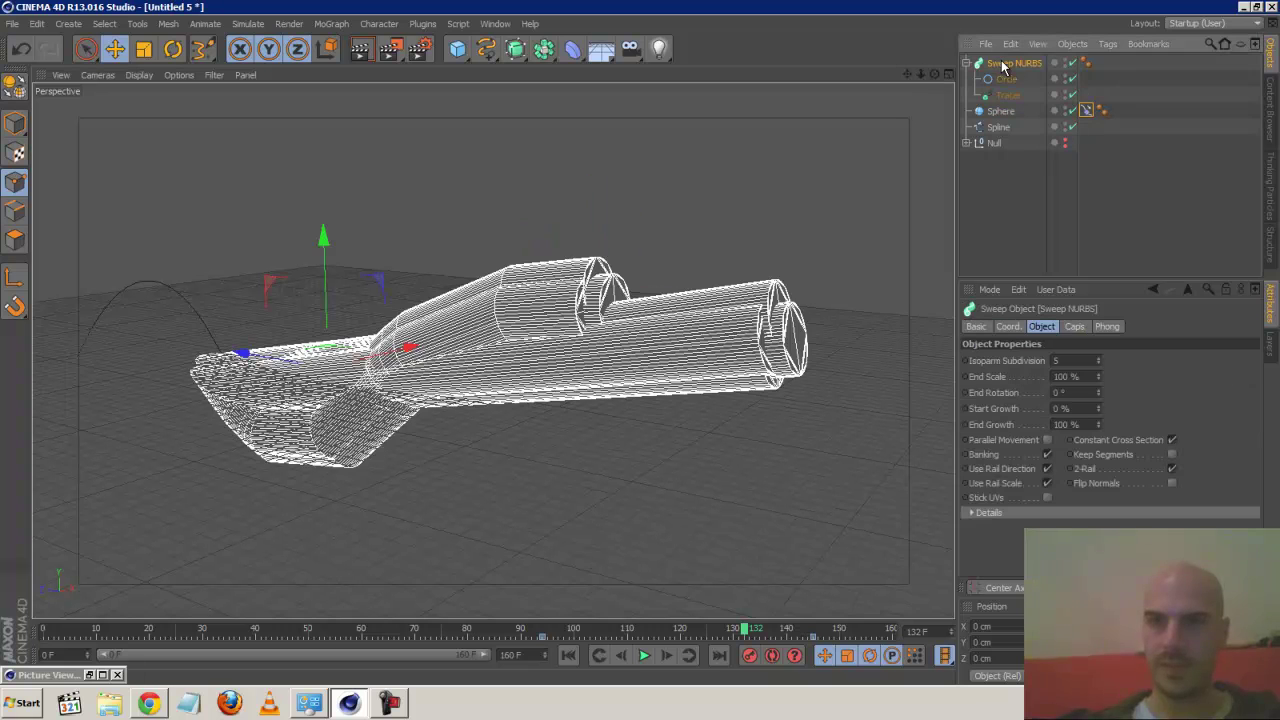
pyautogui.click(1008, 80)
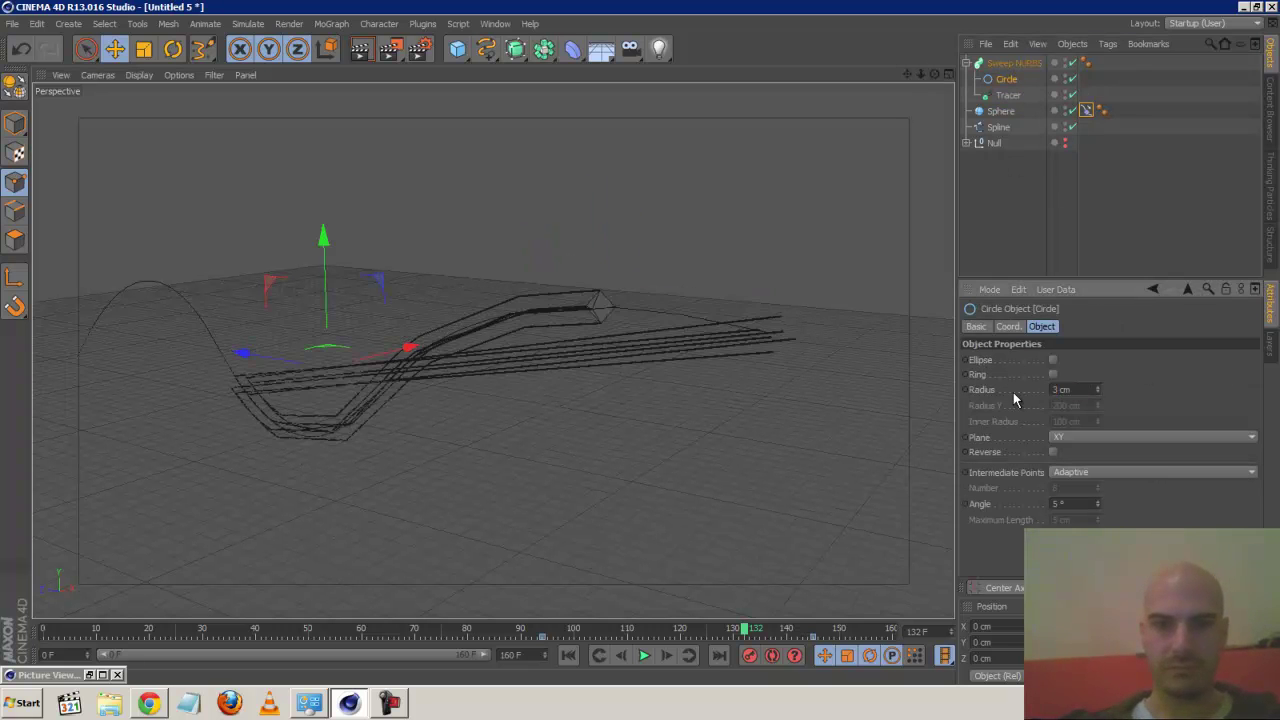
pyautogui.click(1062, 389)
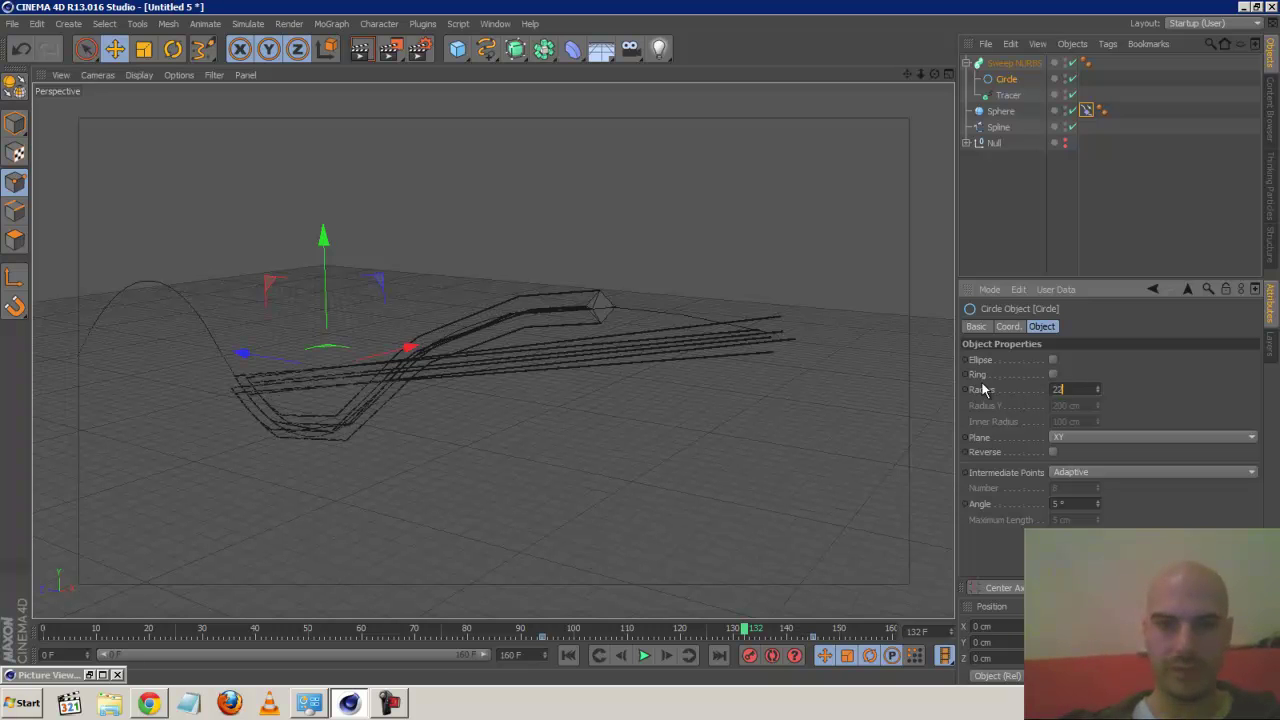
pyautogui.press('Return')
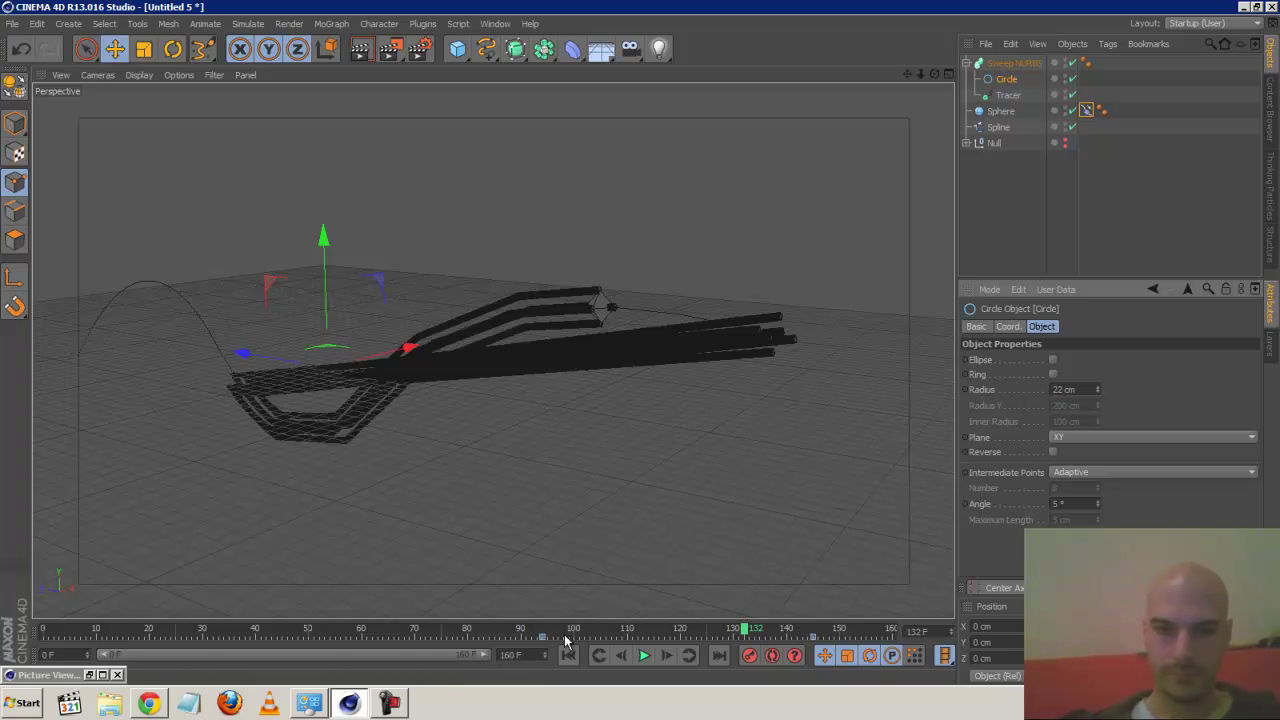
# Shift both position keyframes so the first sits at frame 0, and play the animation from the start to check the traced sweeps
pyautogui.moveTo(826, 640); pyautogui.dragTo(65, 646)
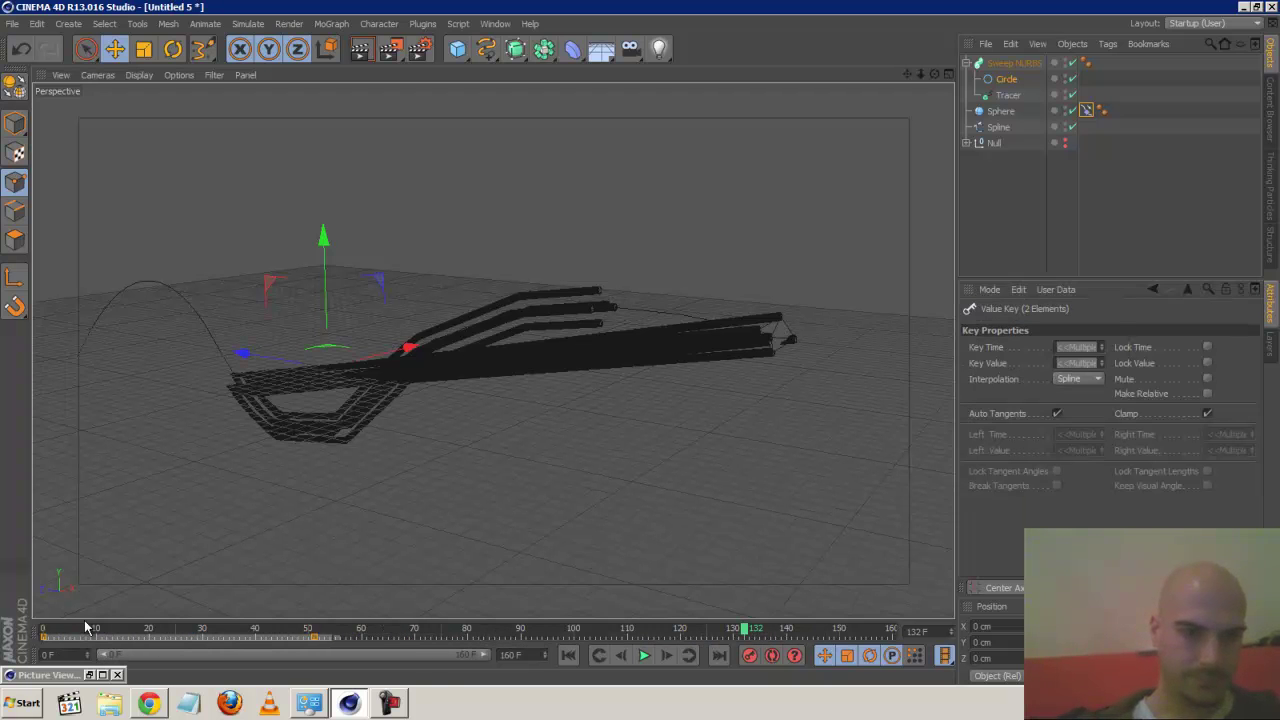
pyautogui.click(569, 656)
pyautogui.click(643, 656)
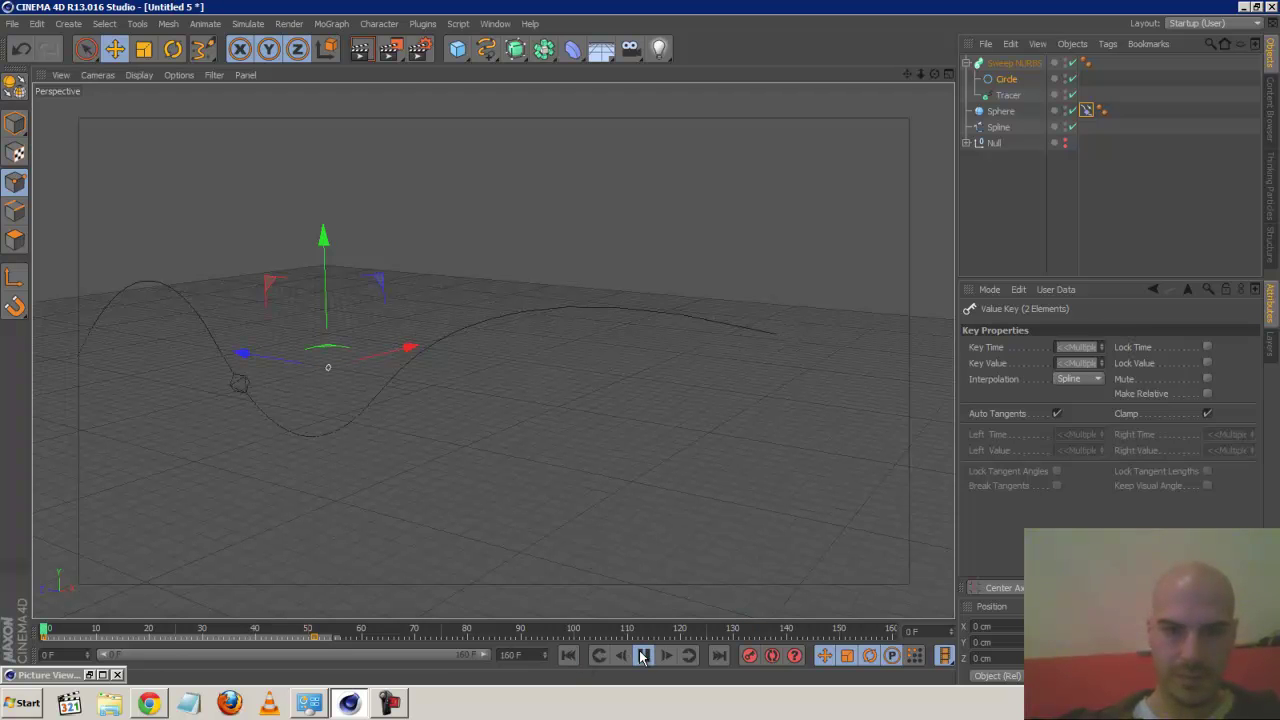
pyautogui.click(643, 656)
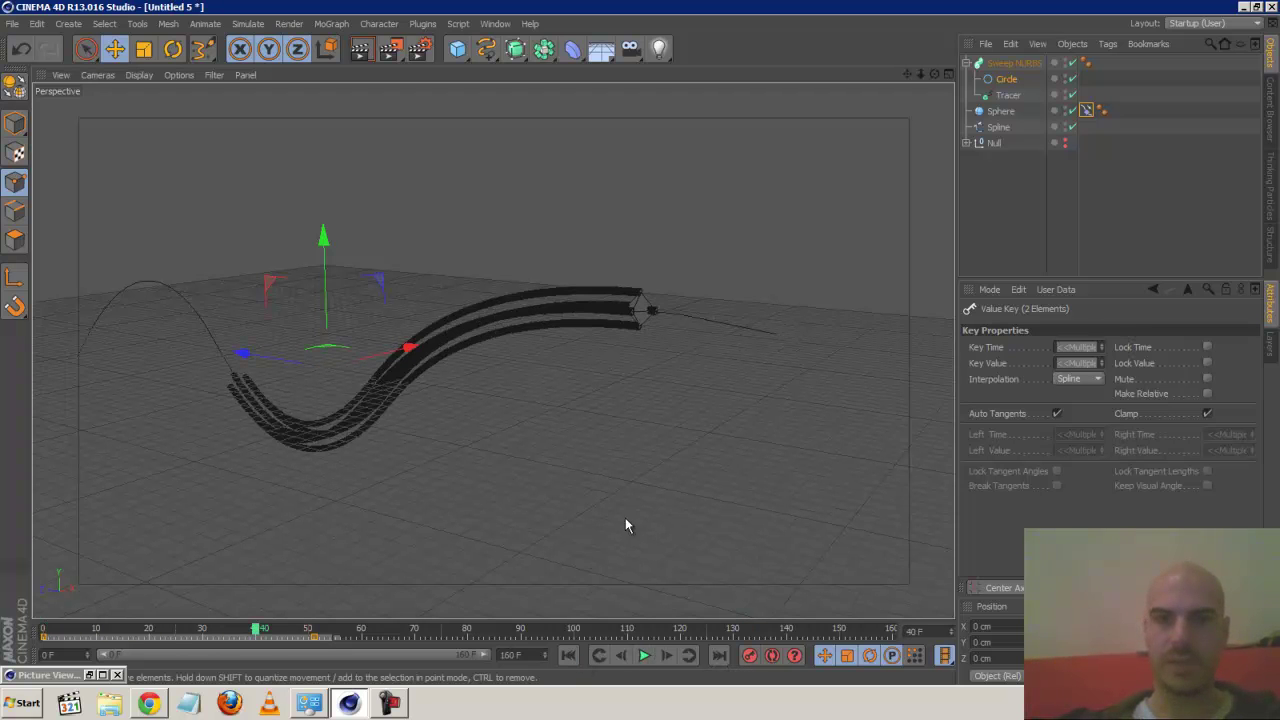
# Play the animation from the start to check the straight traced wires along the spline
pyautogui.click(569, 656)
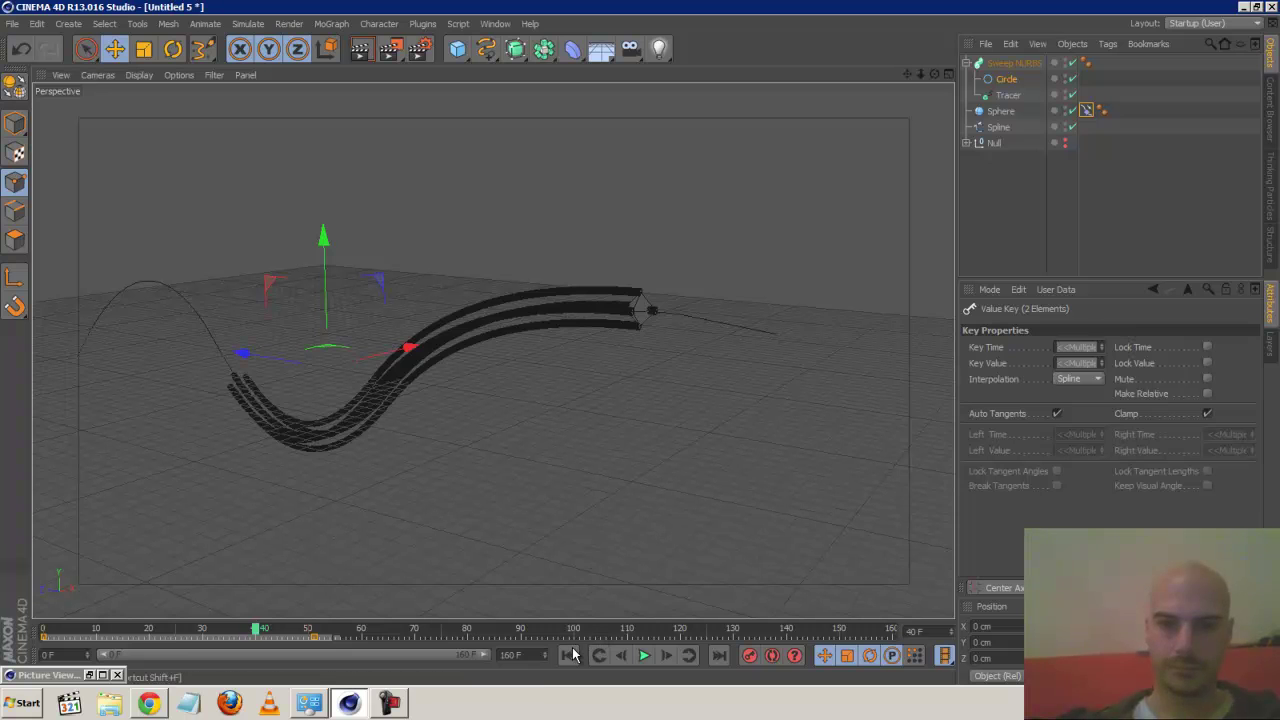
pyautogui.click(643, 656)
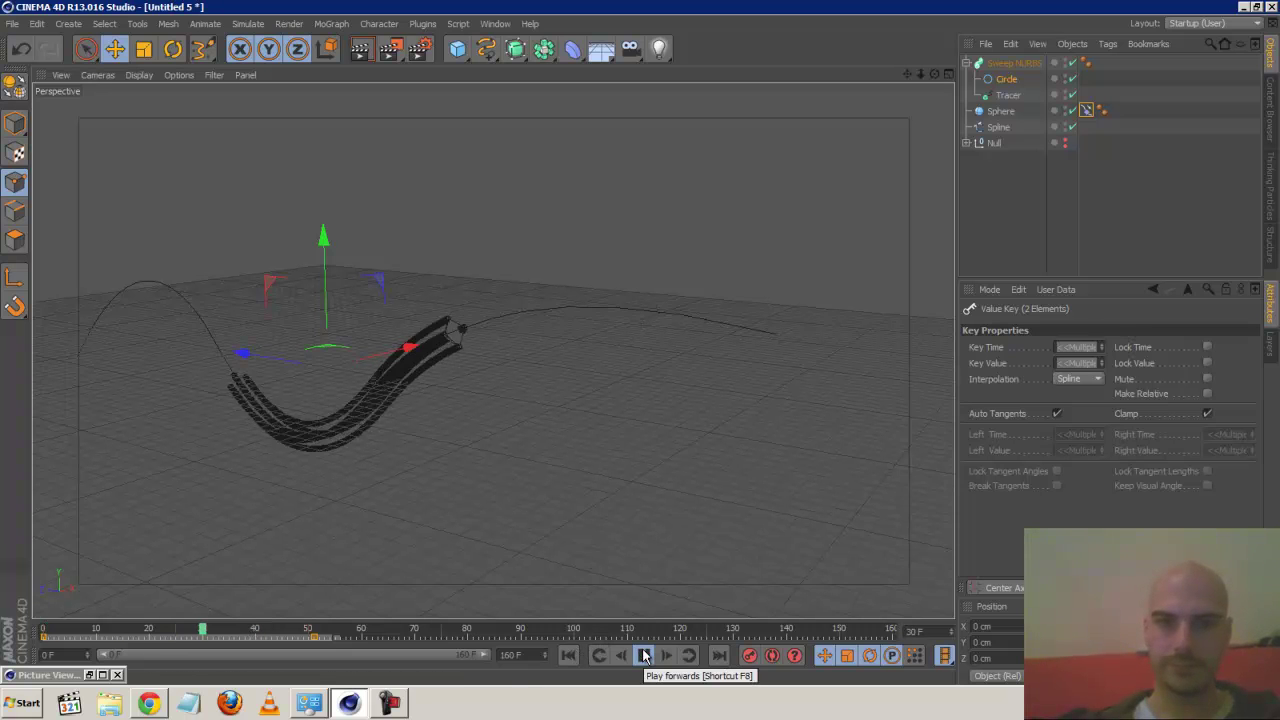
pyautogui.click(643, 656)
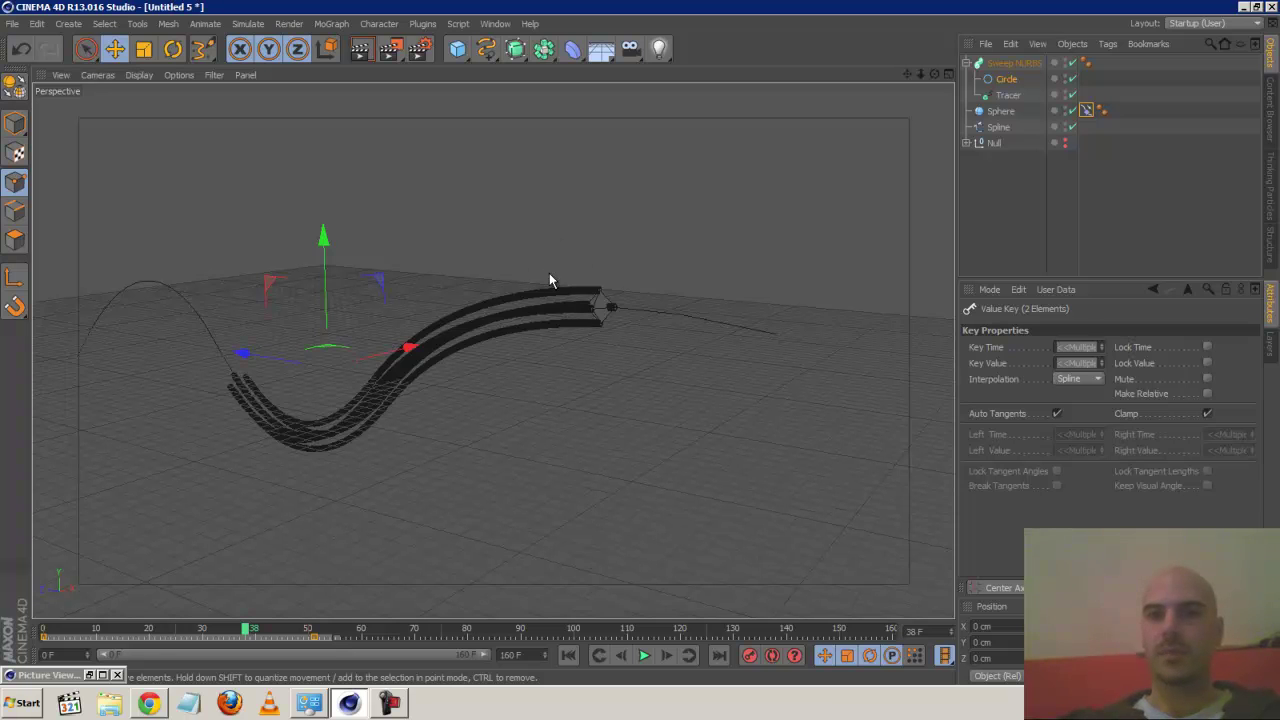
# Keyframe the Sphere's bank rotation (R.B) at 0° on frame 0 and at 37° on frame 51
pyautogui.click(1002, 112)
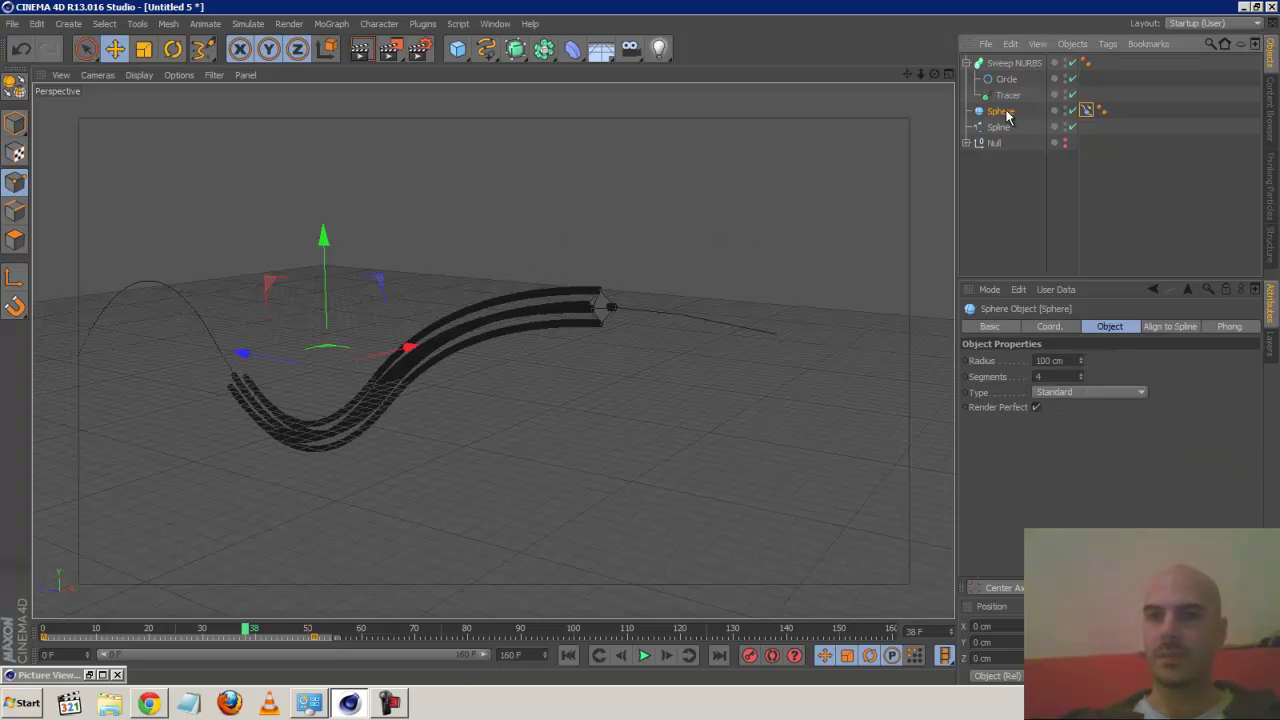
pyautogui.click(1045, 327)
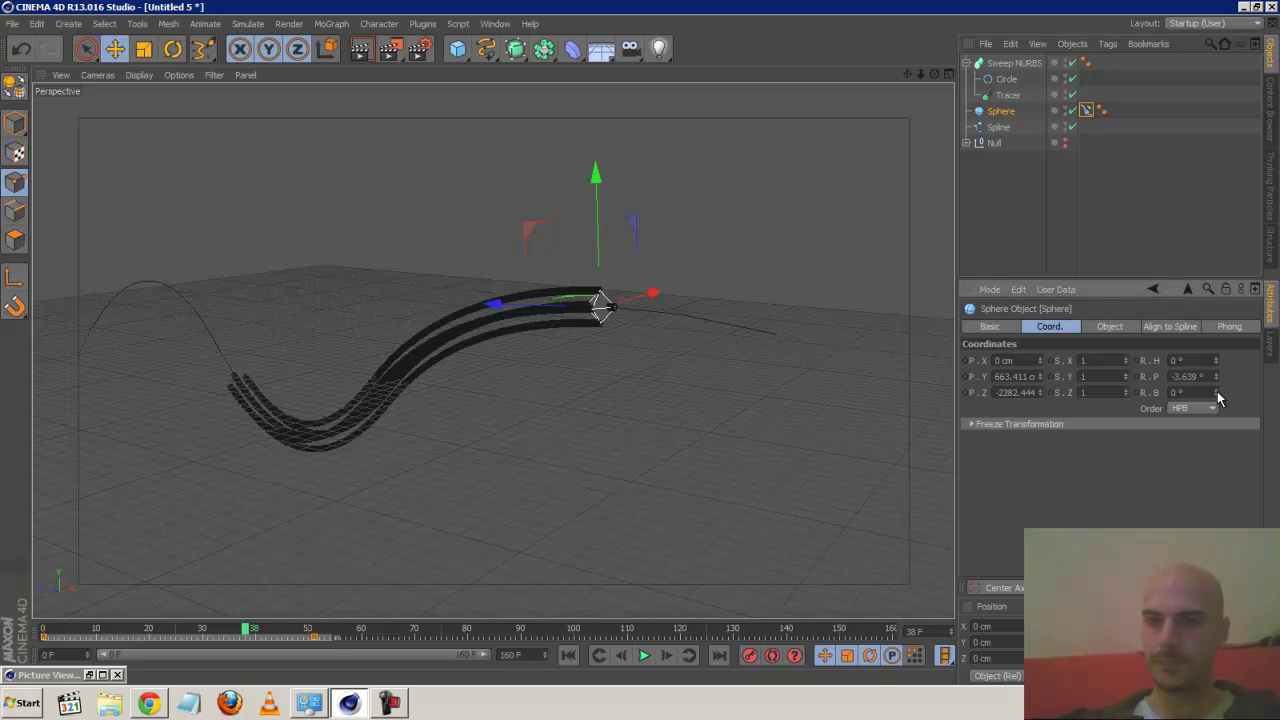
pyautogui.click(44, 630)
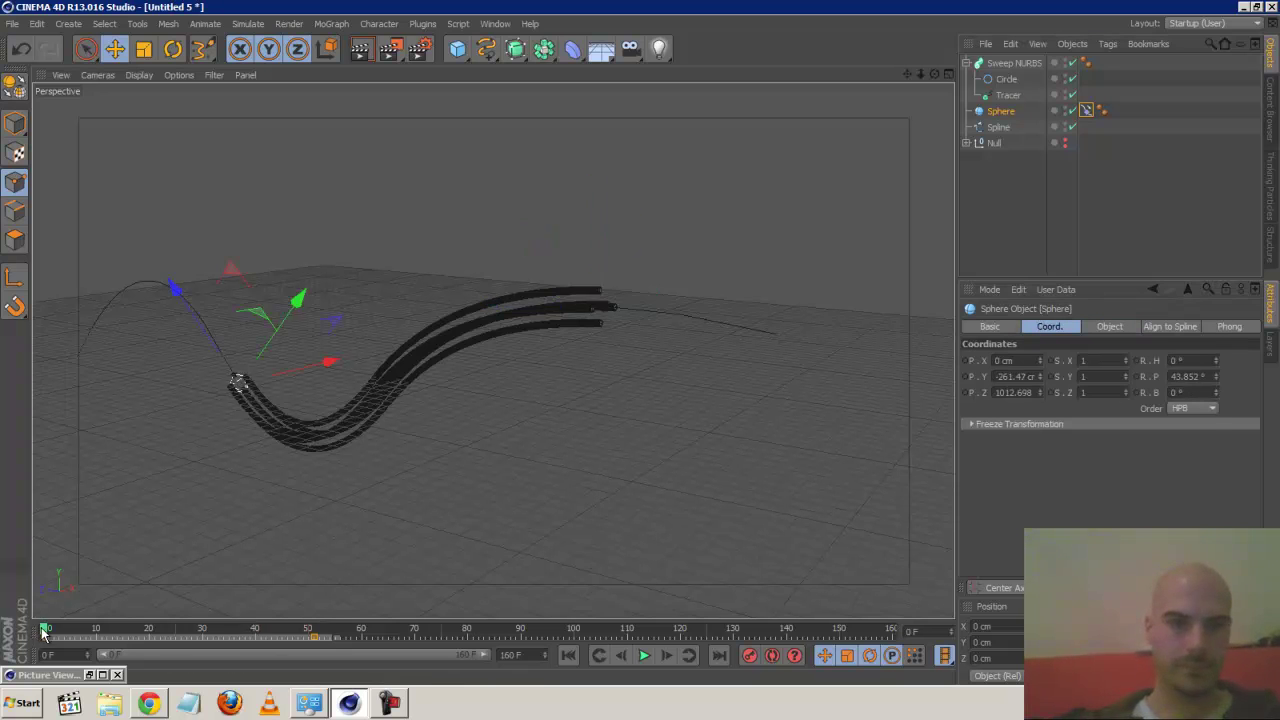
pyautogui.click(1136, 392)
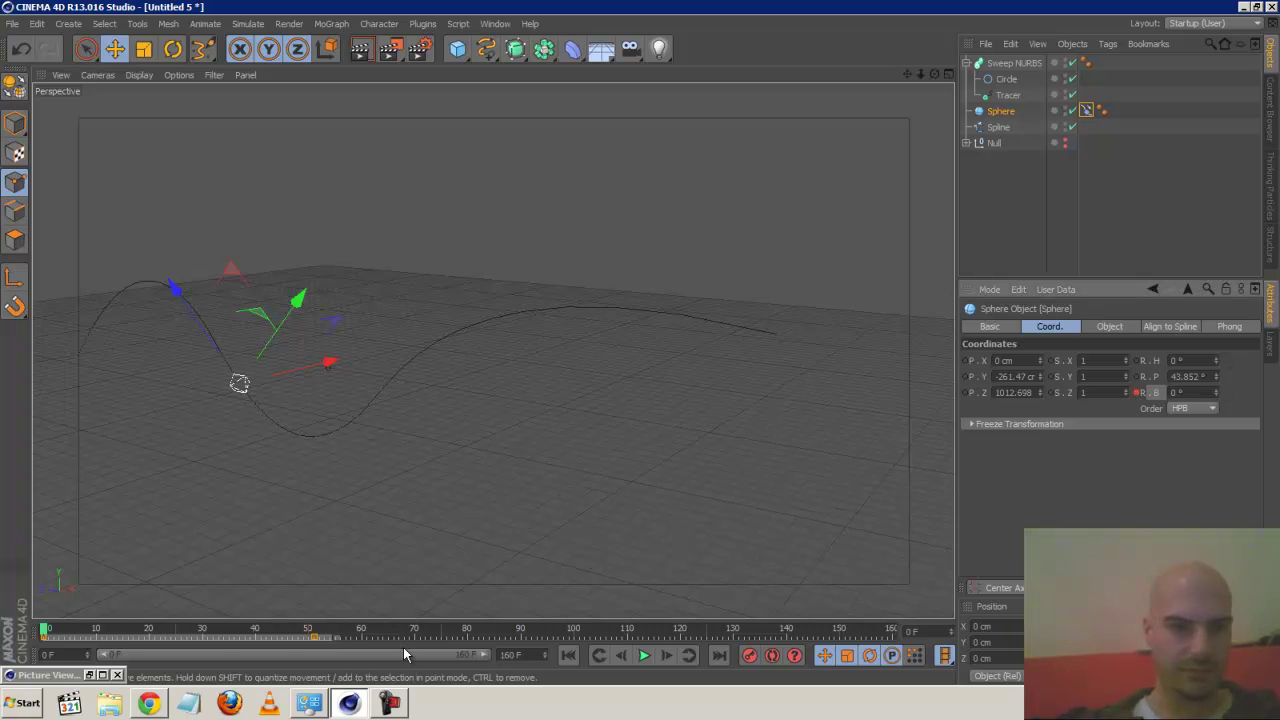
pyautogui.click(318, 636)
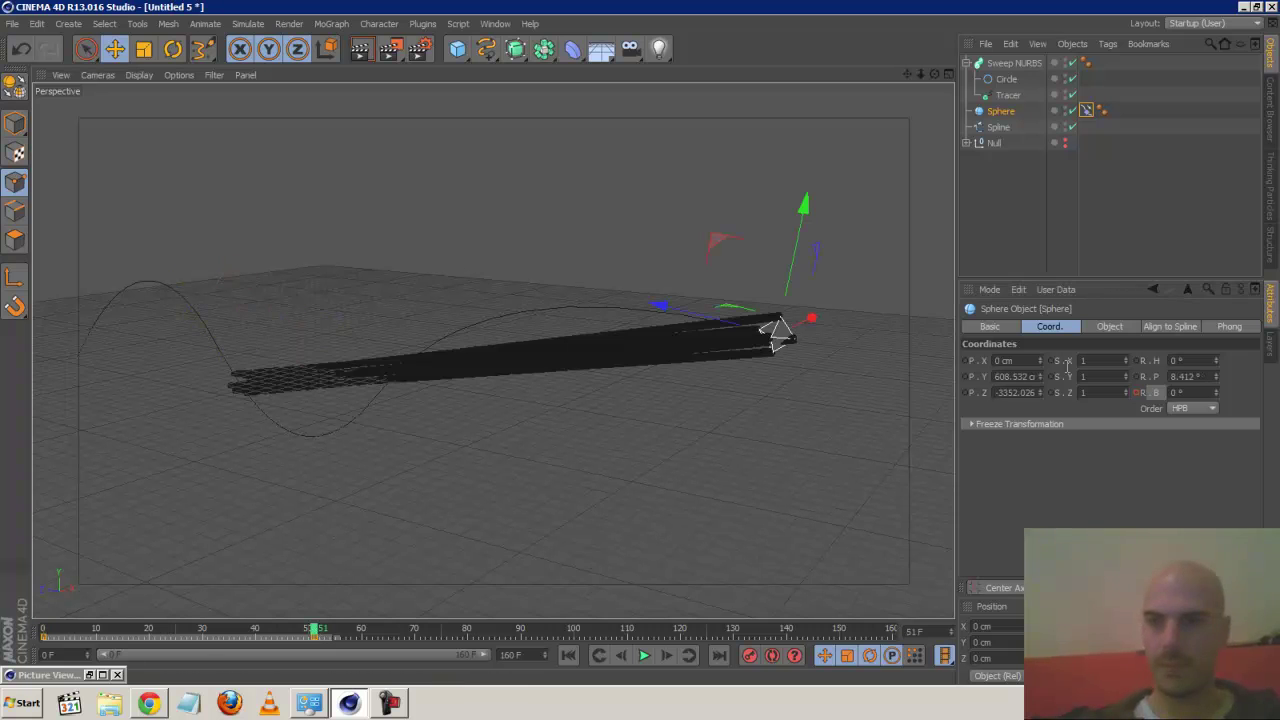
pyautogui.moveTo(1217, 395); pyautogui.dragTo(1217, 395)
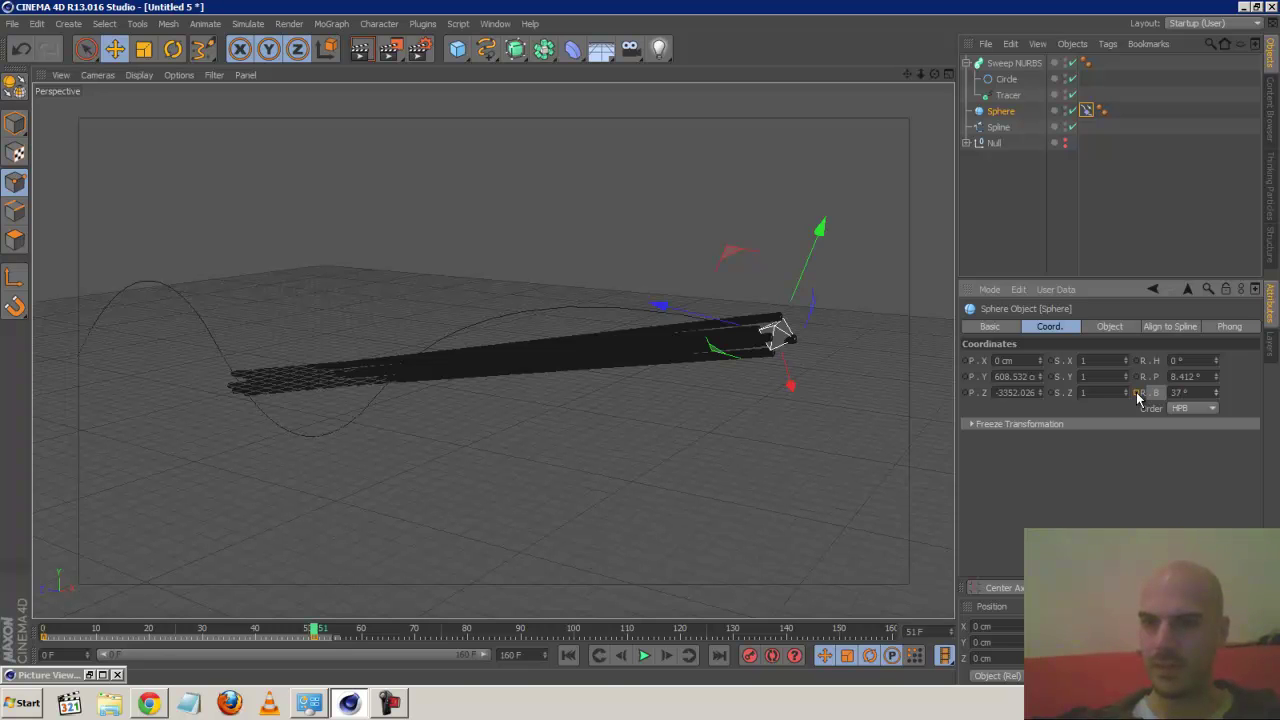
# Play the animation from the start to check how the keyframed bank rotation twists the traced wires
pyautogui.click(567, 655)
pyautogui.click(643, 655)
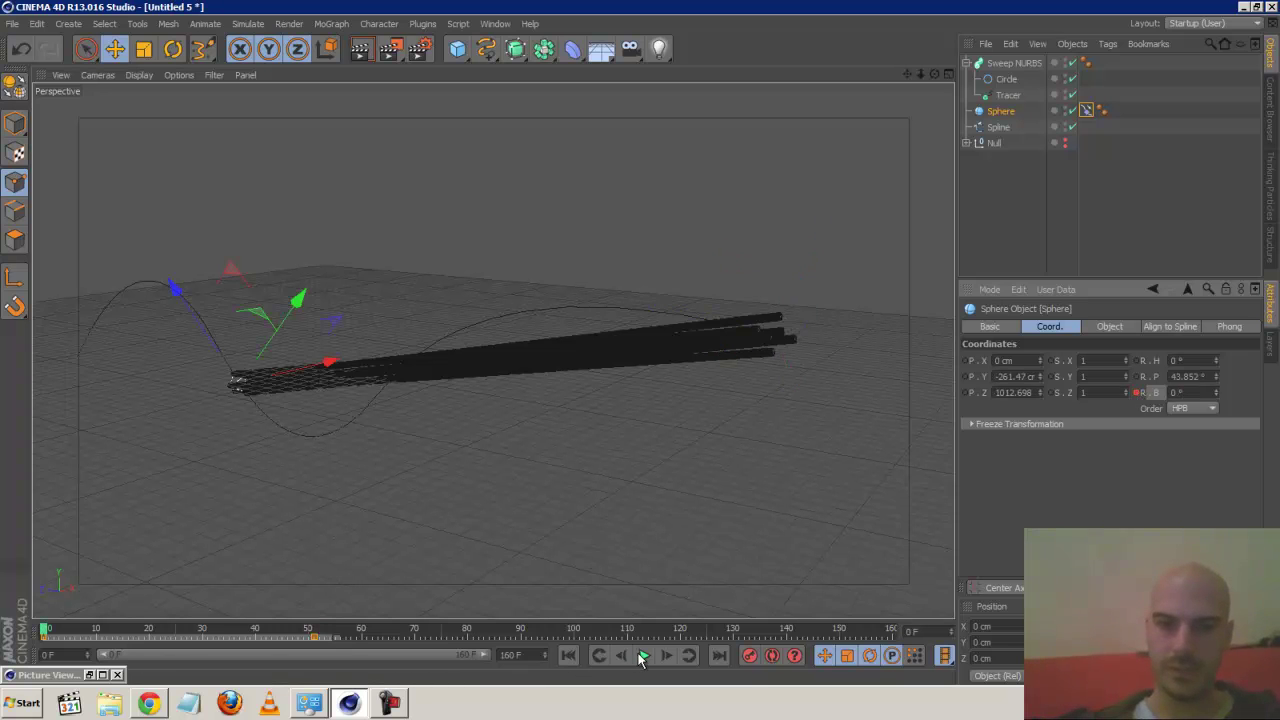
pyautogui.click(643, 655)
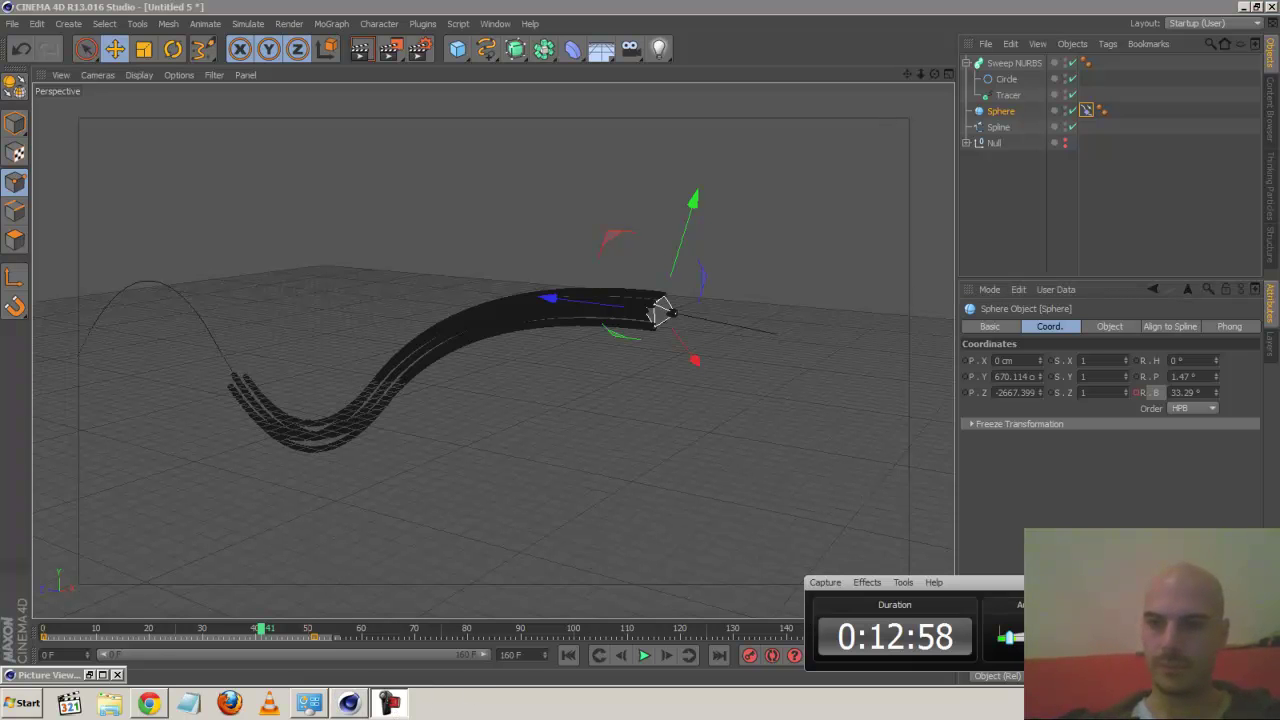
# Add an XPresso tag to the Sphere
pyautogui.click(1082, 58)
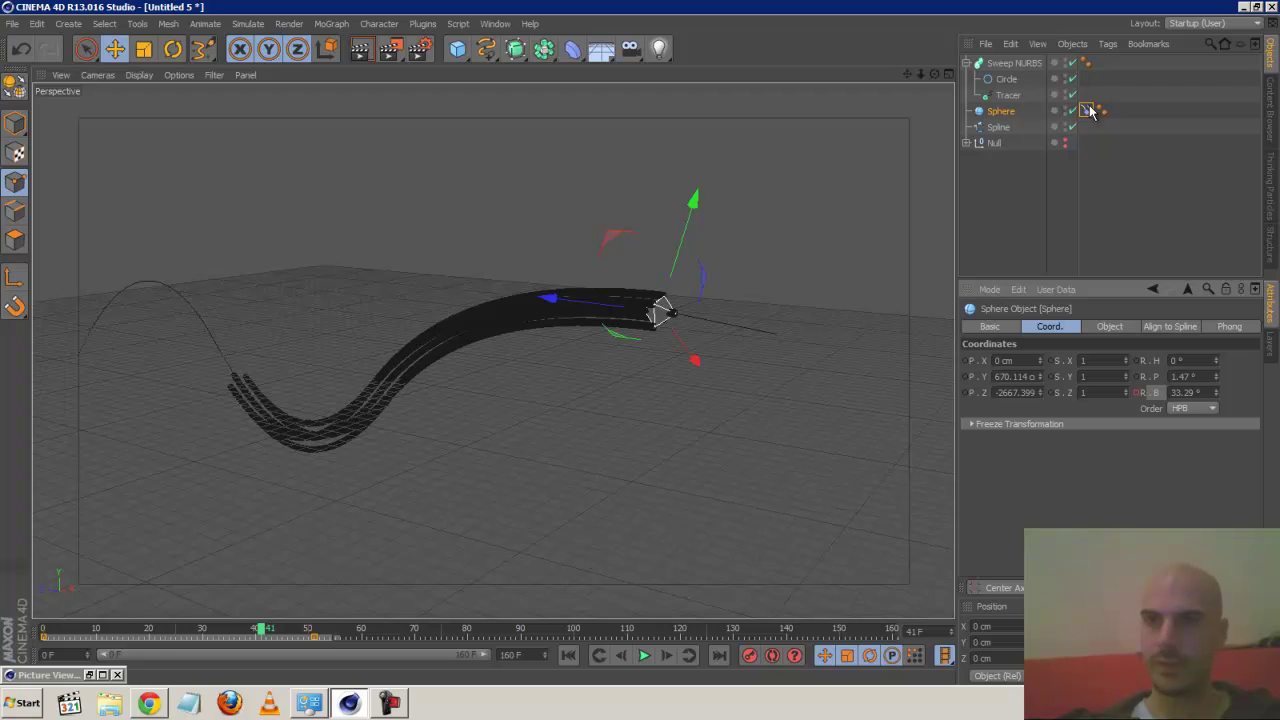
pyautogui.click(1108, 43)
pyautogui.moveTo(1147, 67)
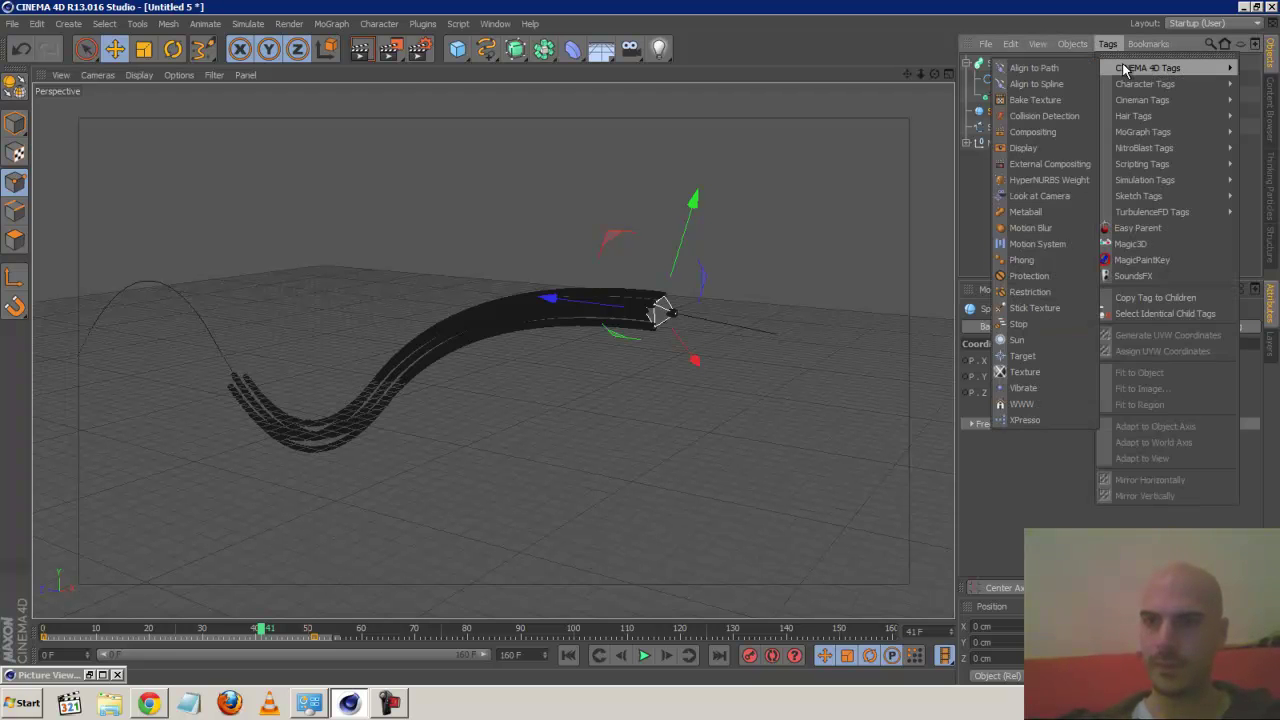
pyautogui.click(1045, 419)
# In the XPresso graph, add a Time node and a Sphere object node with a Global Rotation . B input port
pyautogui.rightClick(620, 285)
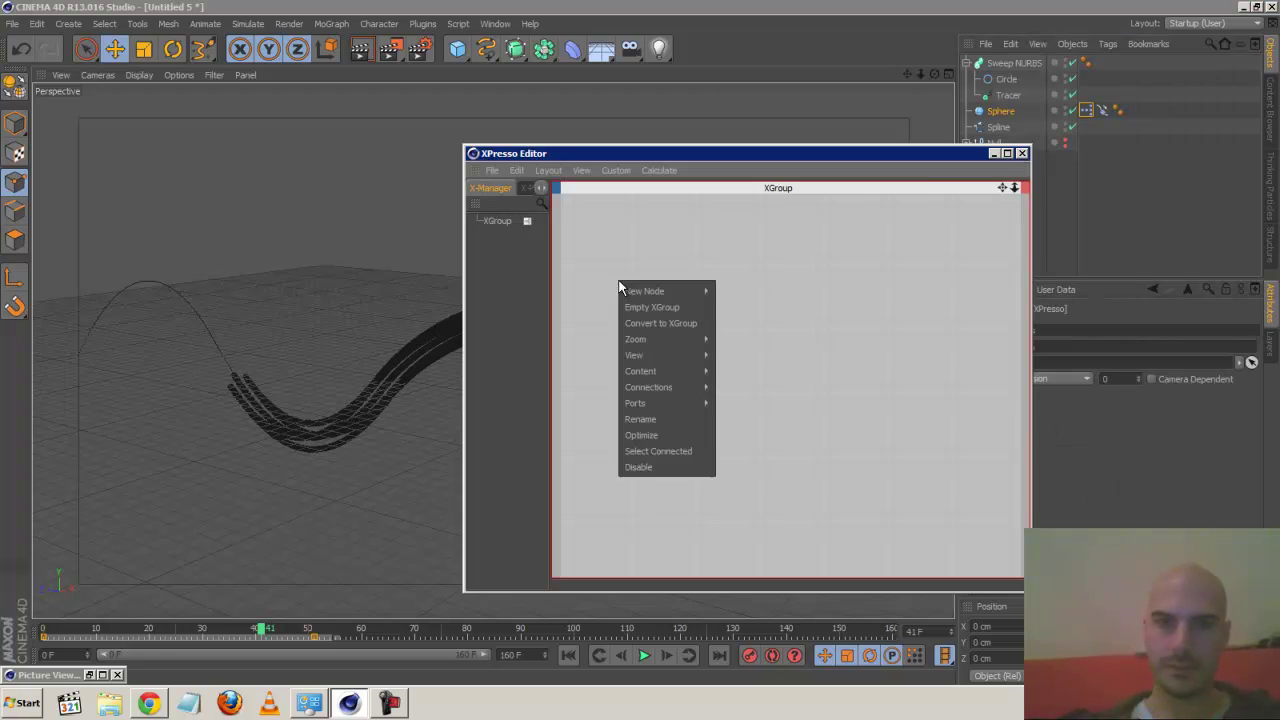
pyautogui.moveTo(640, 297)
pyautogui.moveTo(746, 287)
pyautogui.moveTo(818, 287)
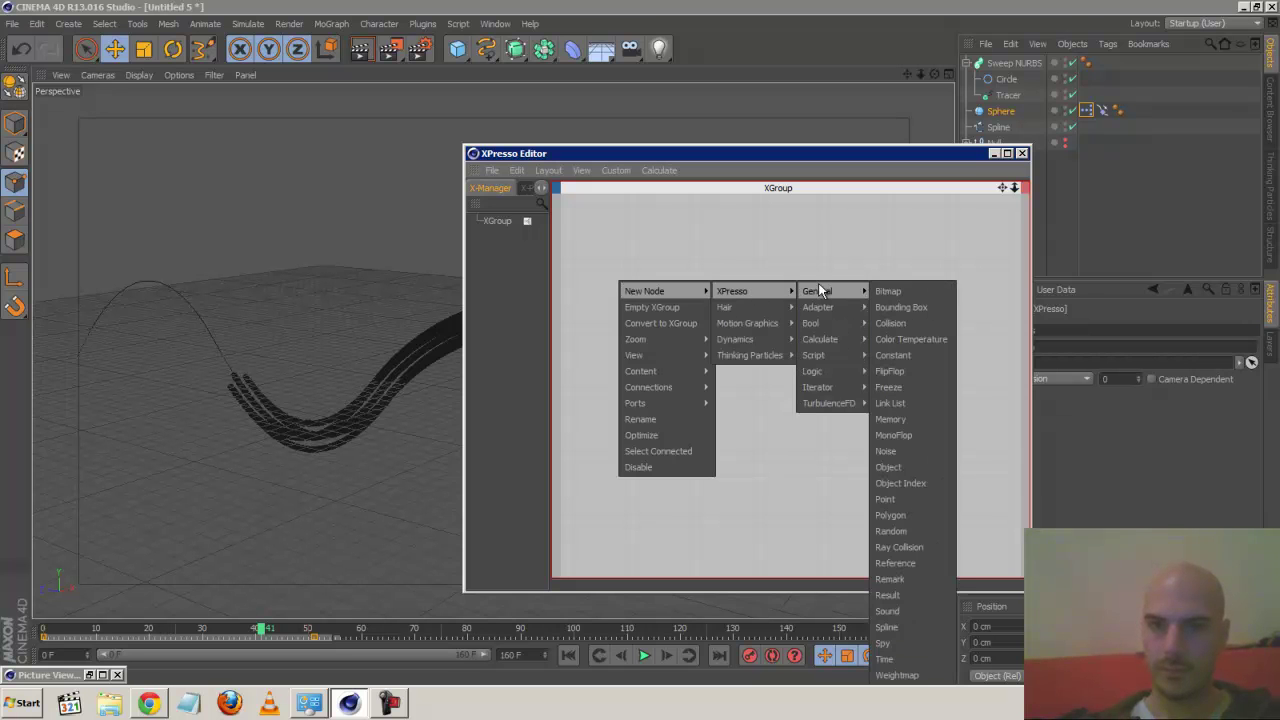
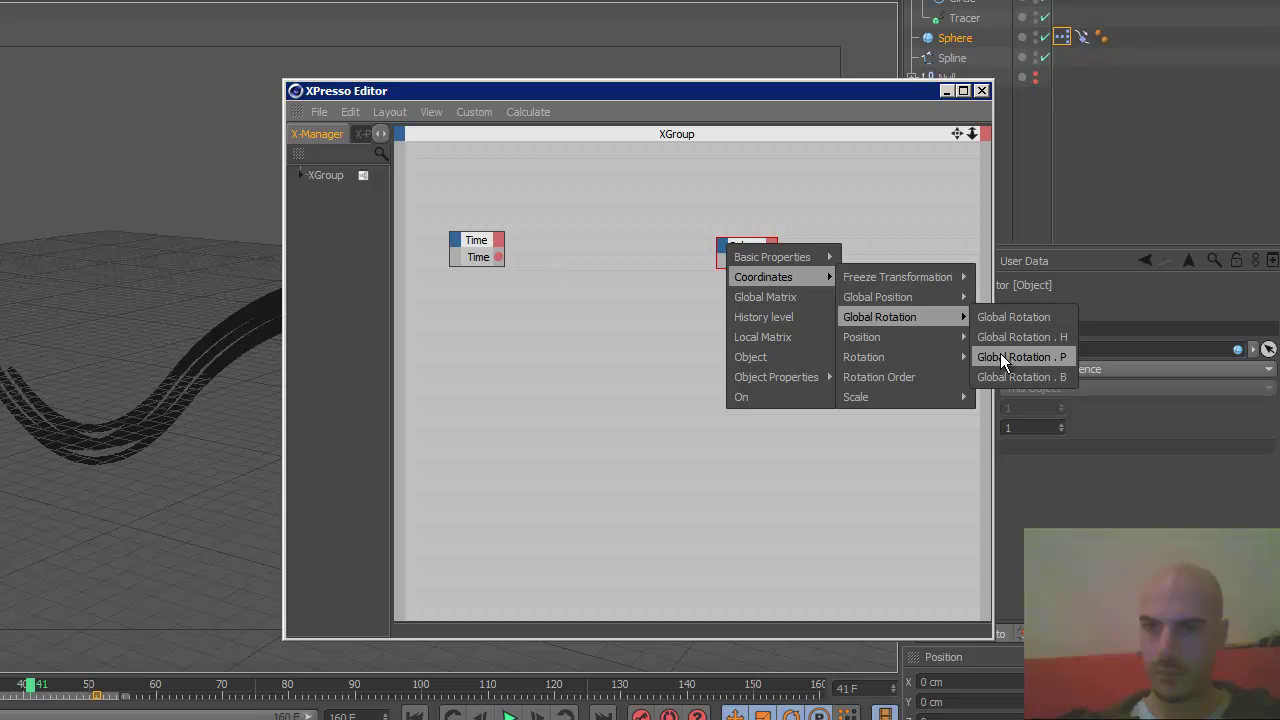
pyautogui.click(1003, 375)
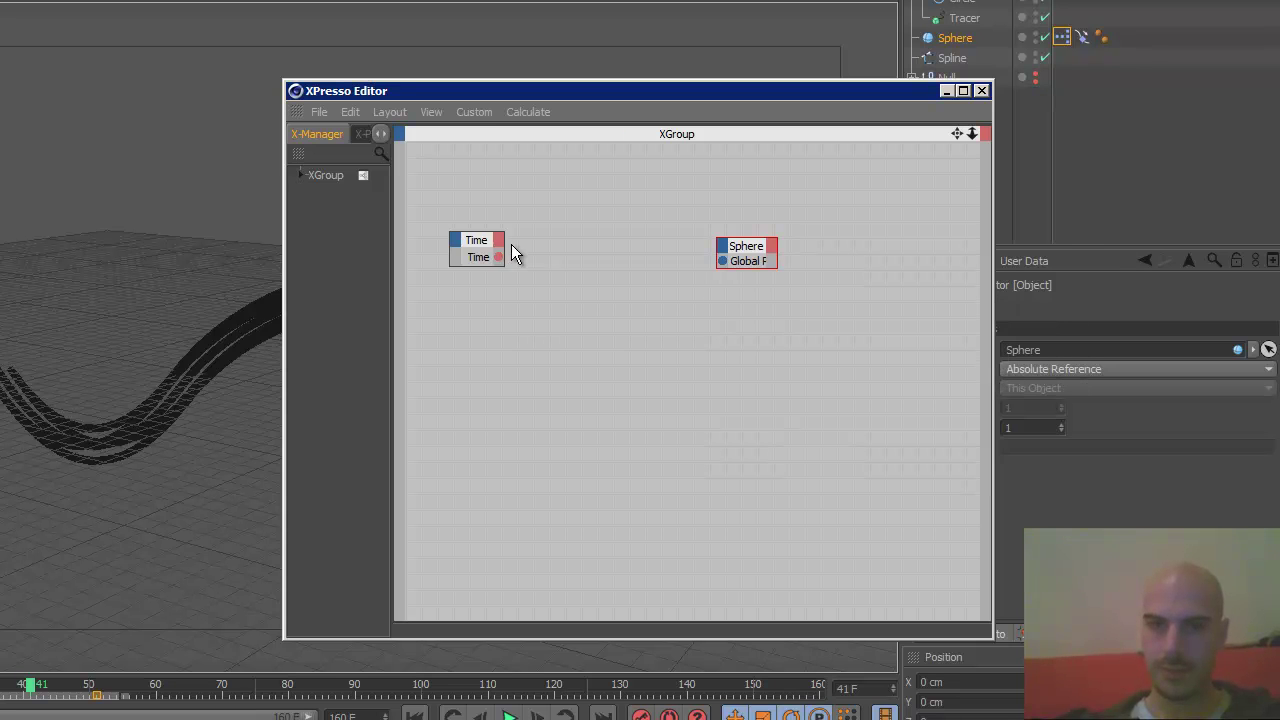
# Add a Math node to the XPresso graph and move the XPresso Editor window clear of the node's attributes
pyautogui.rightClick(571, 306)
pyautogui.moveTo(654, 320)
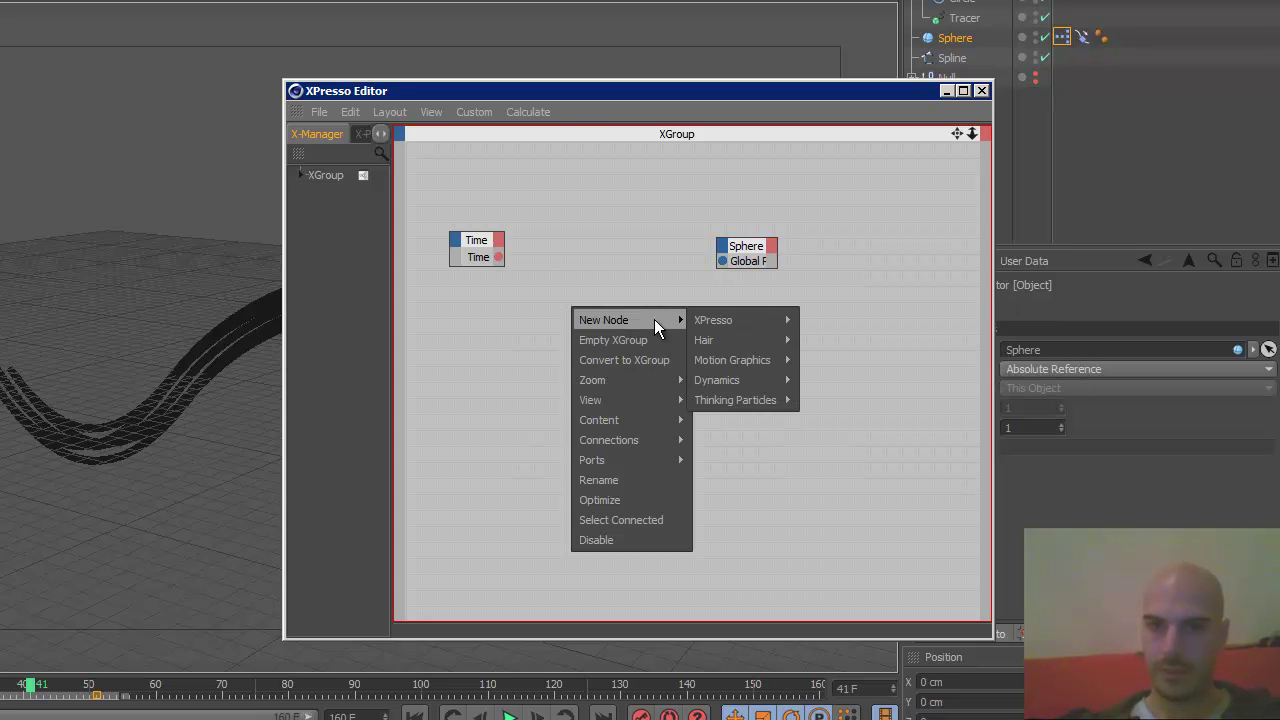
pyautogui.moveTo(726, 320)
pyautogui.moveTo(855, 378)
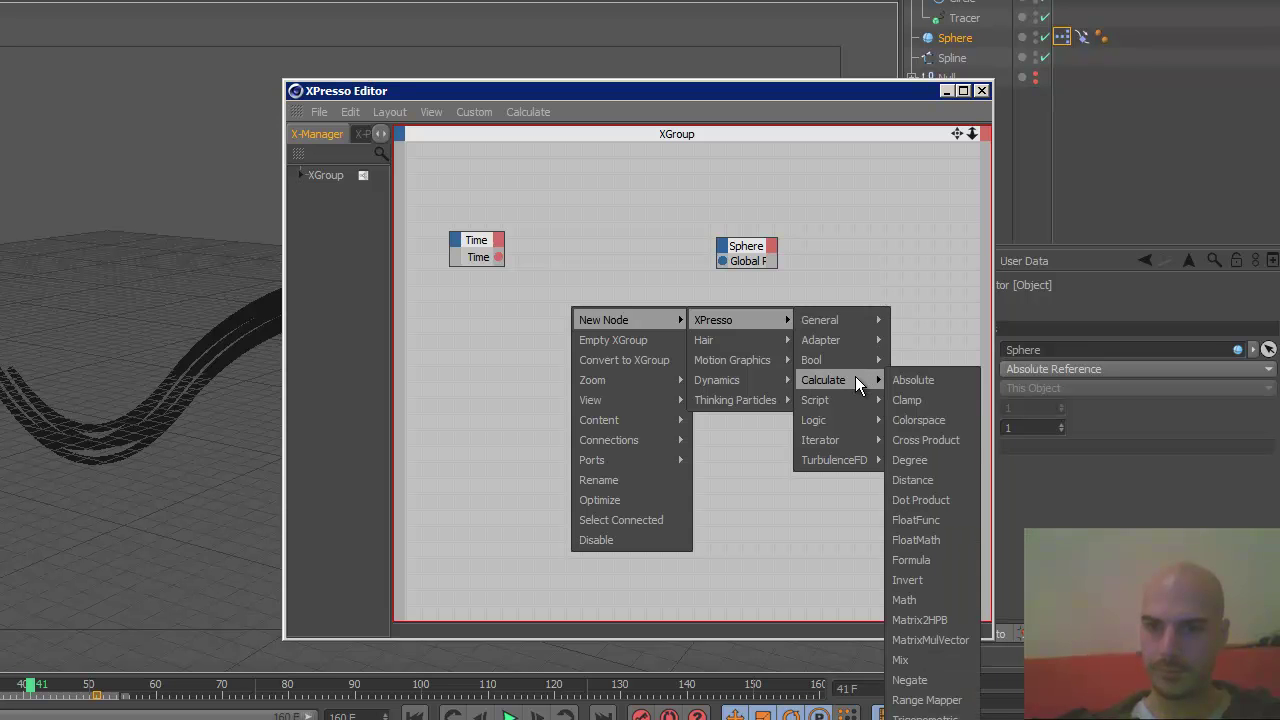
pyautogui.click(926, 600)
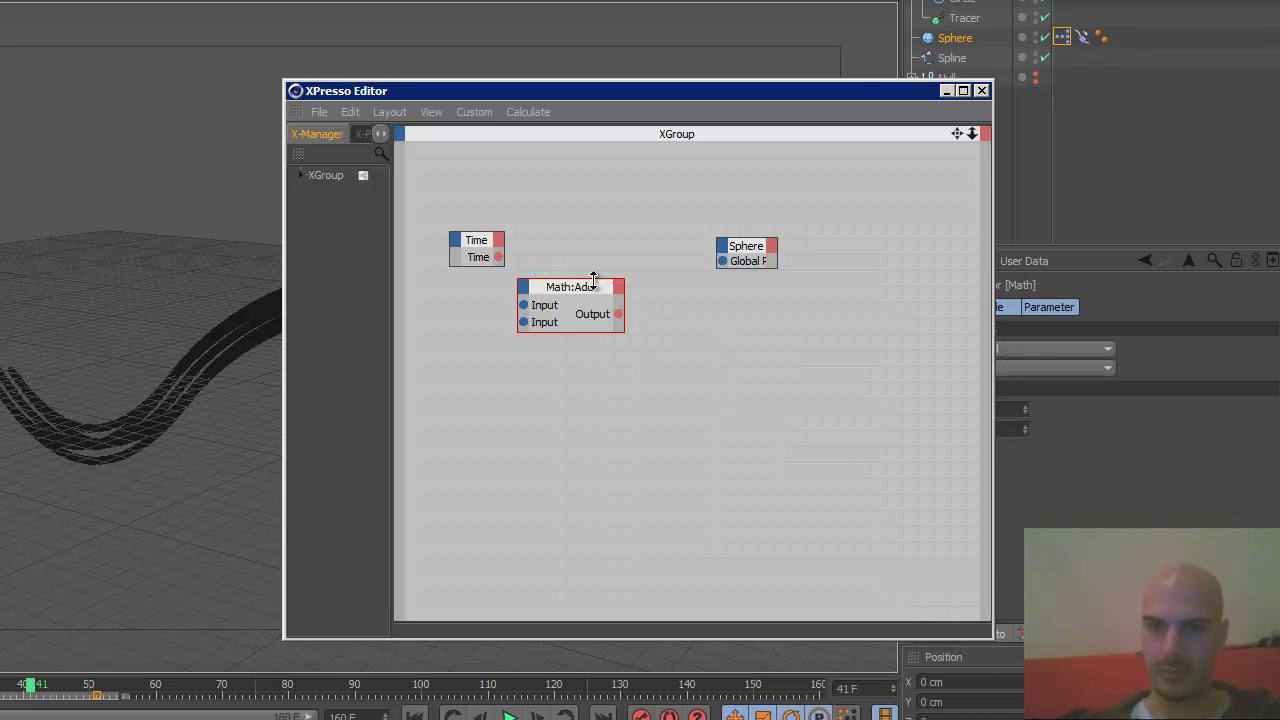
pyautogui.click(727, 53)
pyautogui.moveTo(690, 92); pyautogui.dragTo(585, 40)
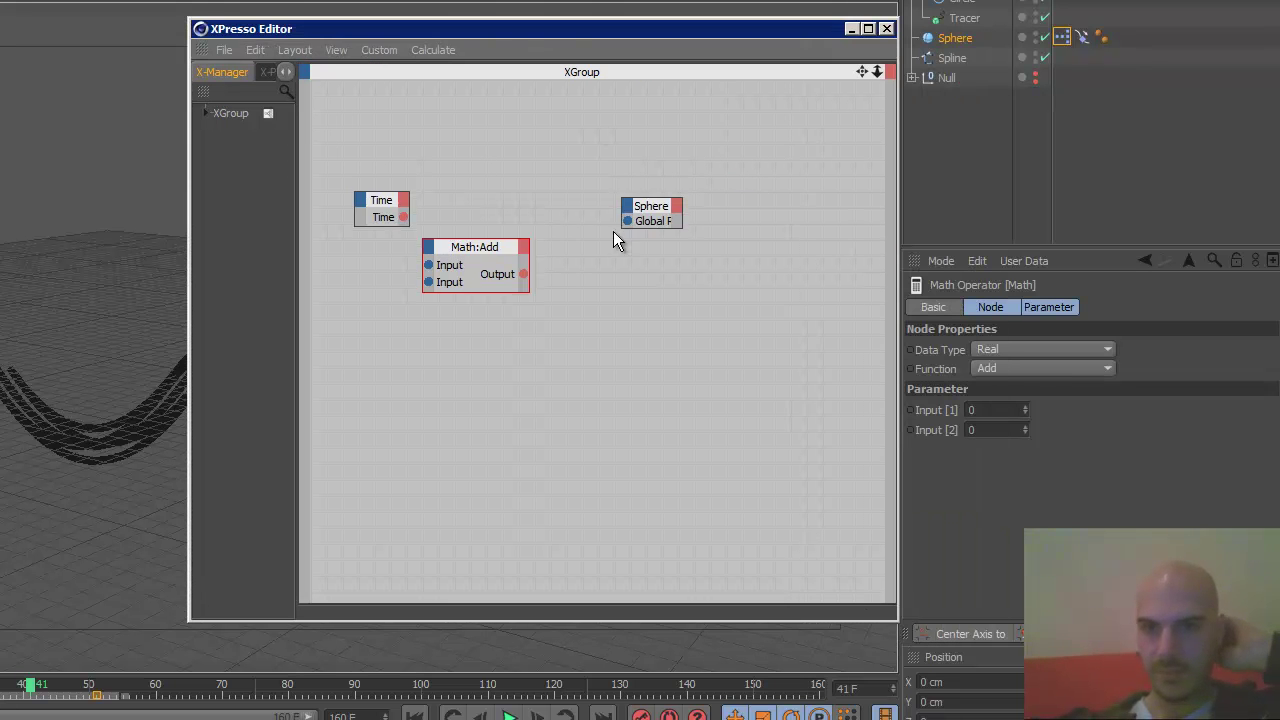
# Set the Math node's function to Multiply and its Input [2] to 20
pyautogui.click(1045, 368)
pyautogui.click(1032, 429)
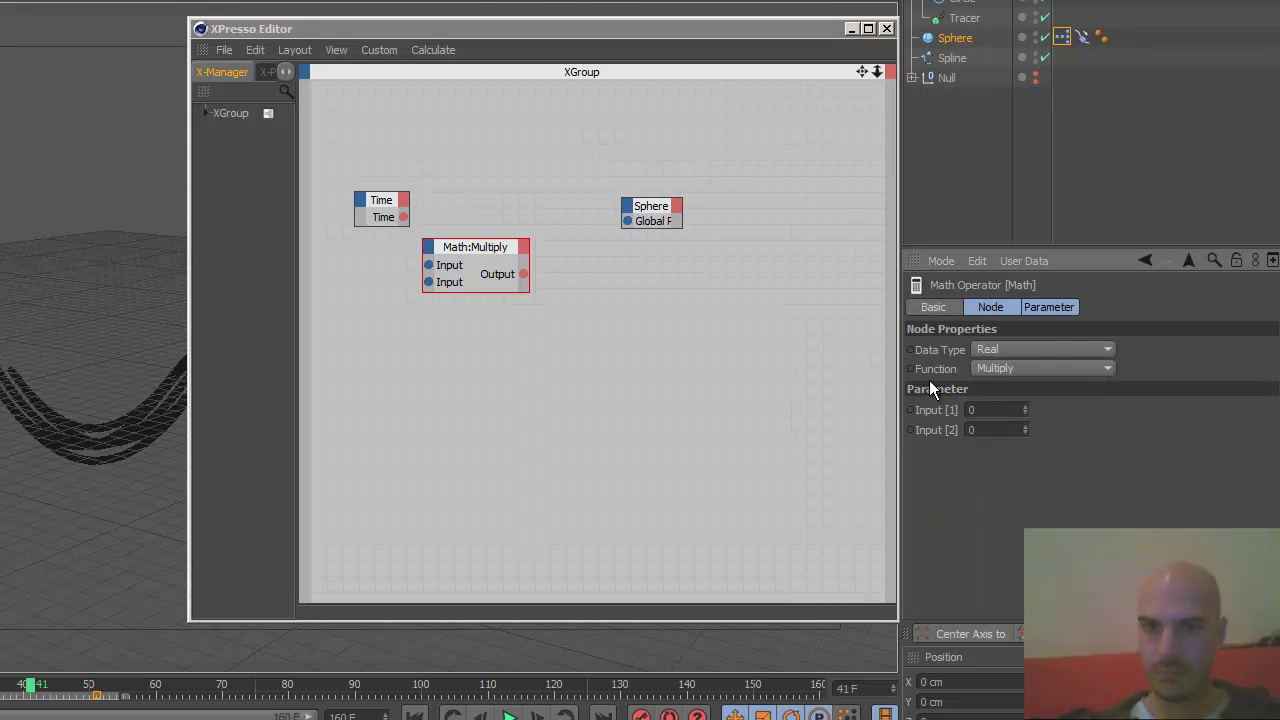
pyautogui.click(992, 429)
pyautogui.write('20')
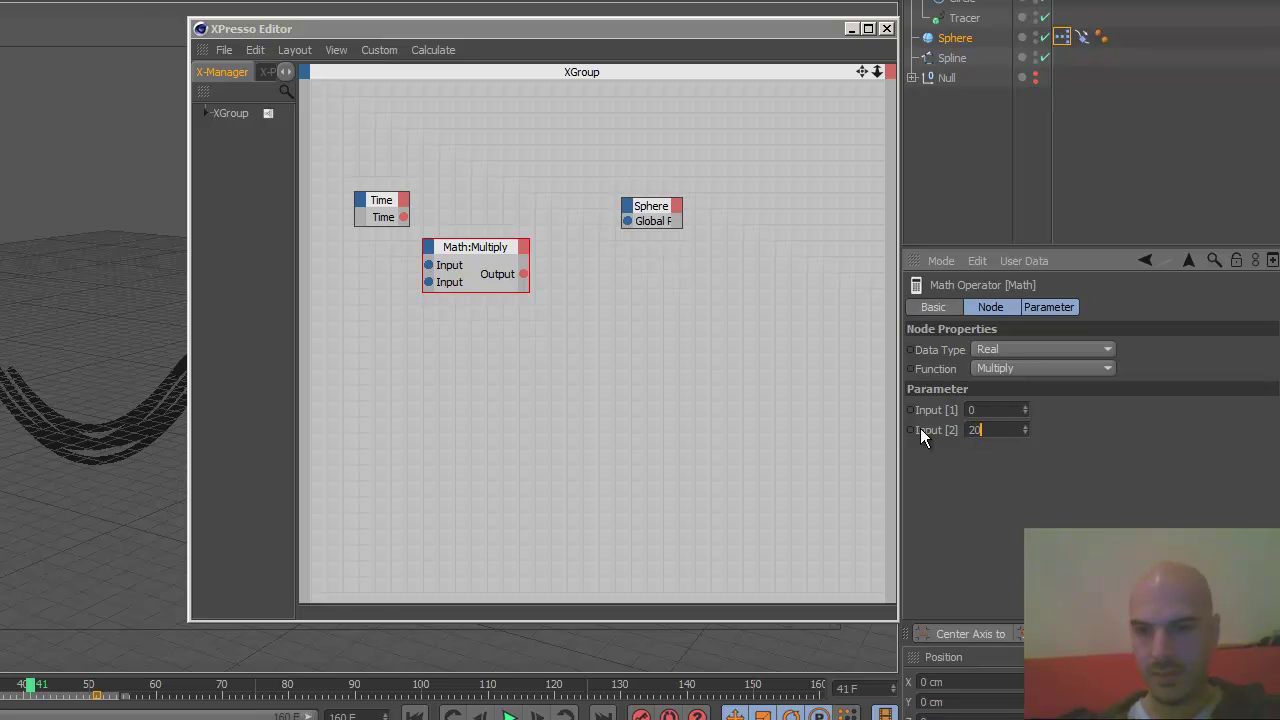
pyautogui.press('Return')
# Wire Time through the Multiply node into the Sphere's Global Rotation . B, and play the animation from the start
pyautogui.moveTo(405, 218); pyautogui.dragTo(429, 266)
pyautogui.moveTo(521, 274); pyautogui.dragTo(629, 221)
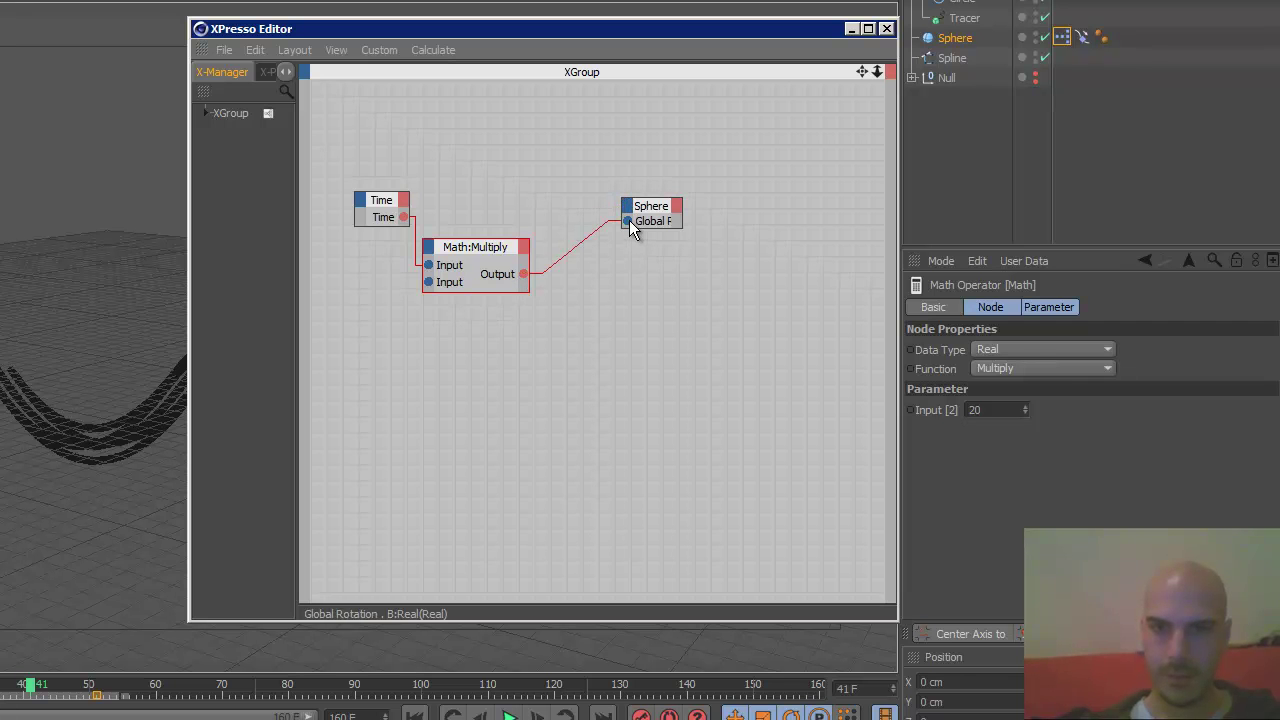
pyautogui.click(852, 29)
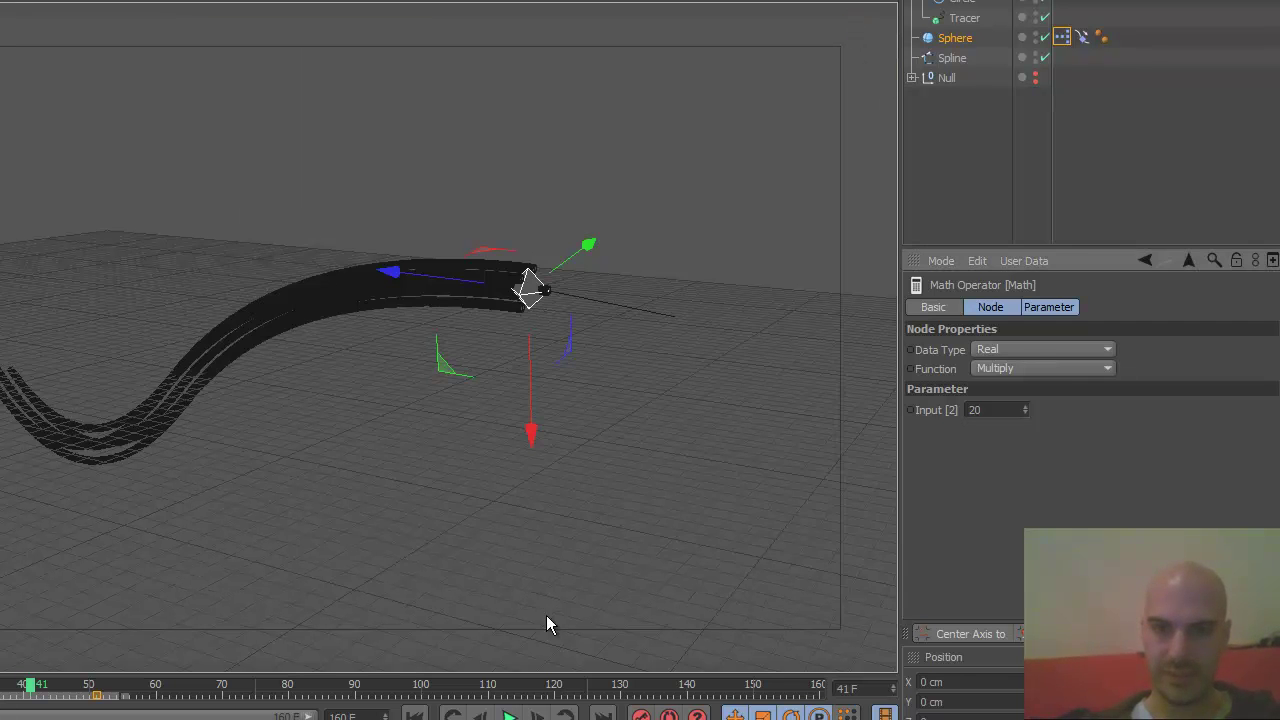
pyautogui.click(414, 716)
pyautogui.click(509, 716)
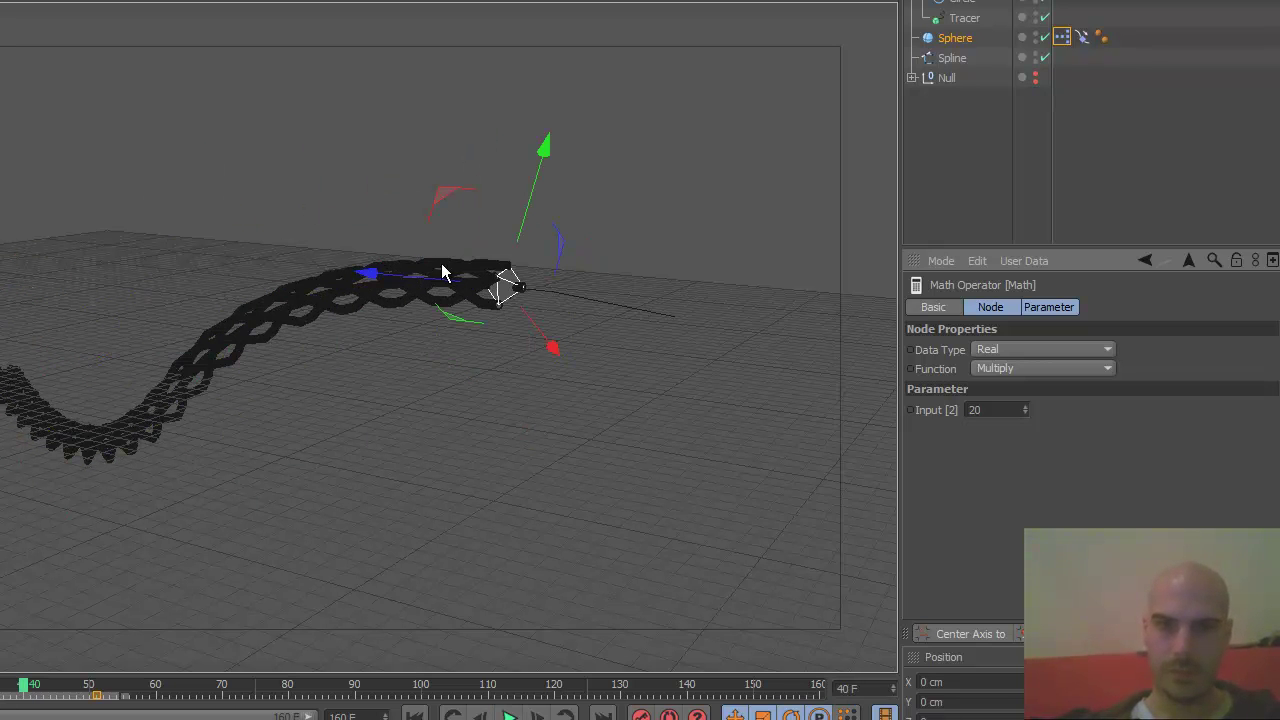
# Reopen the Sphere's XPresso graph and enlarge the Sphere node to fit its full port name
pyautogui.click(1064, 37)
pyautogui.doubleClick(1063, 38)
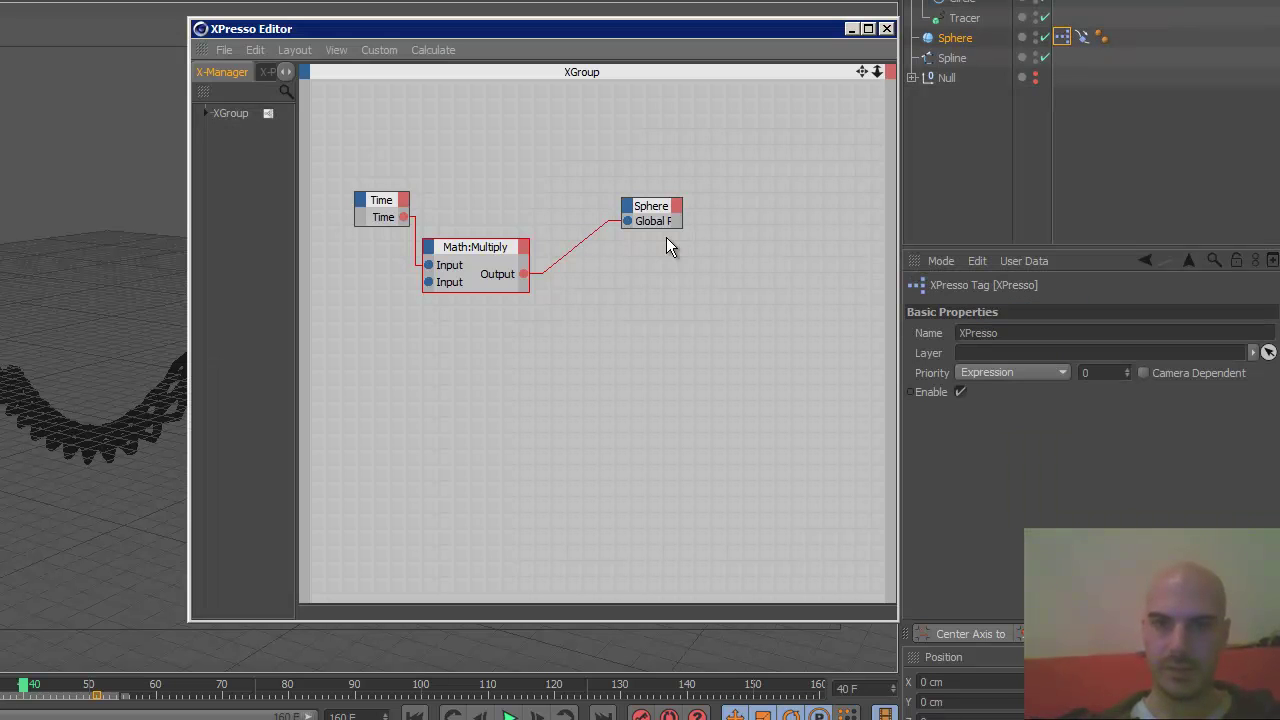
pyautogui.moveTo(681, 226); pyautogui.dragTo(765, 267)
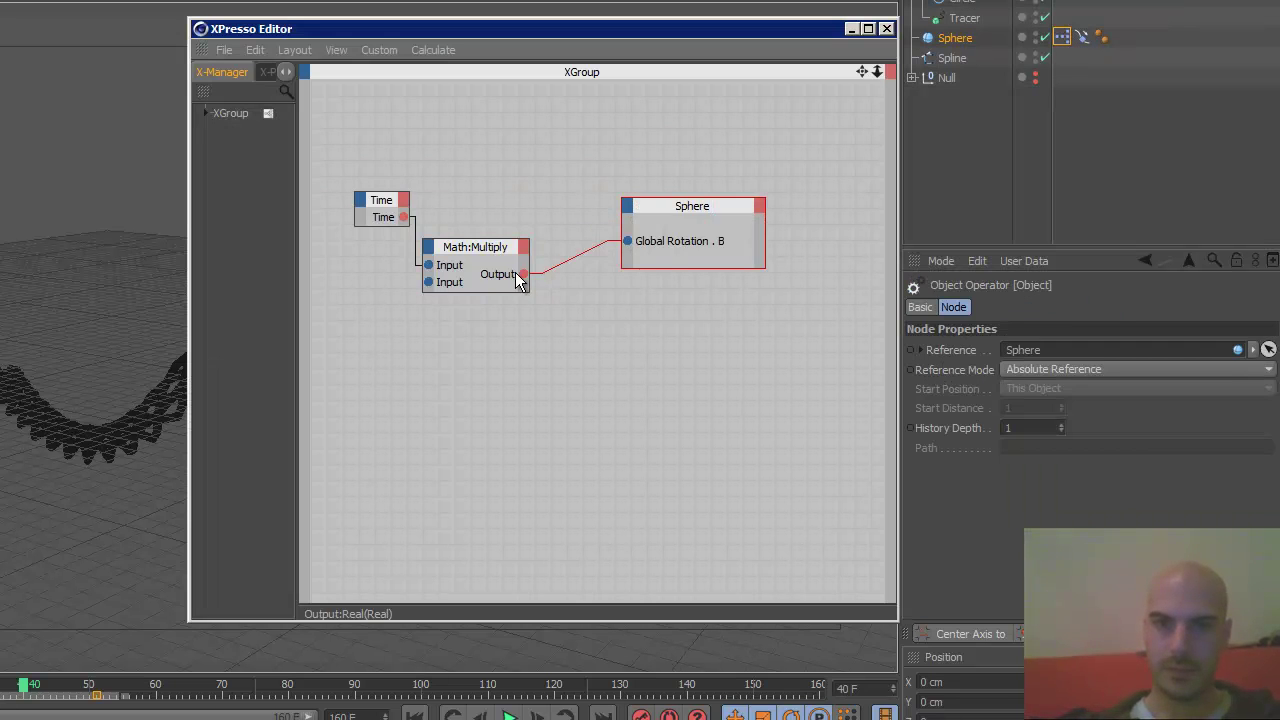
# Set the Multiply node's Input [2] to 8, close the XPresso Editor and replay the animation
pyautogui.click(498, 250)
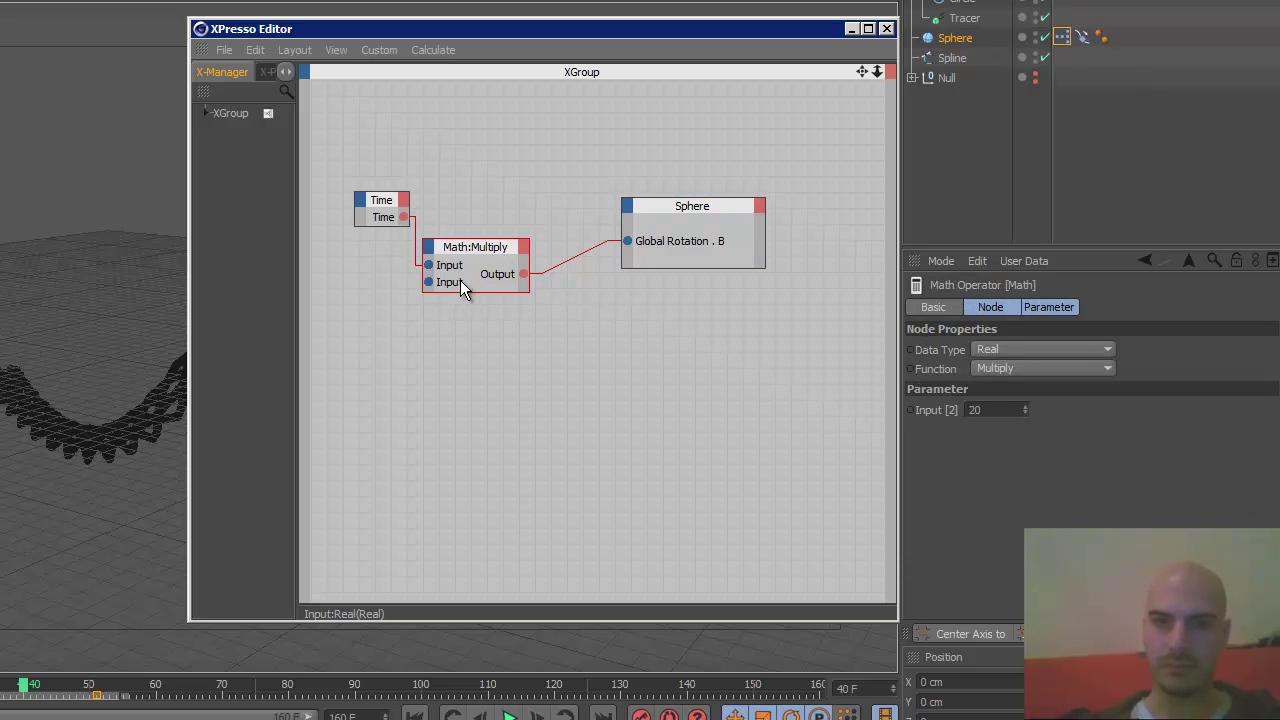
pyautogui.click(1007, 409)
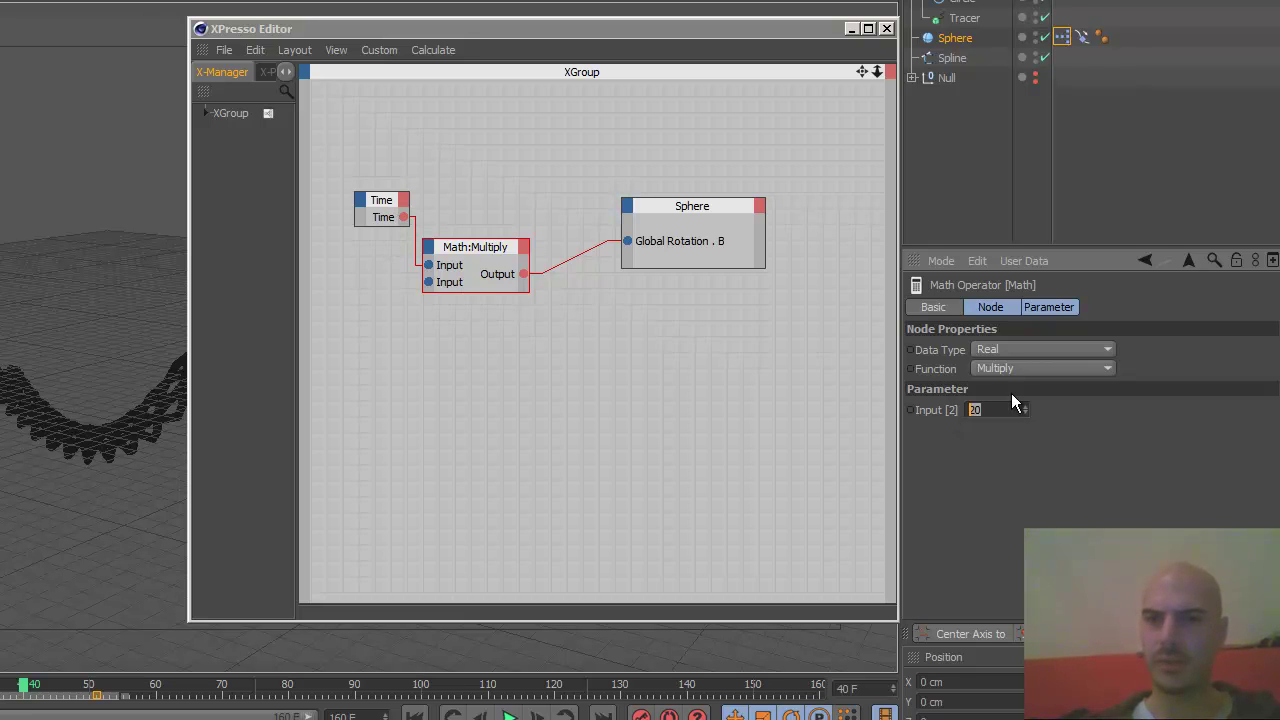
pyautogui.write('8')
pyautogui.press('Return')
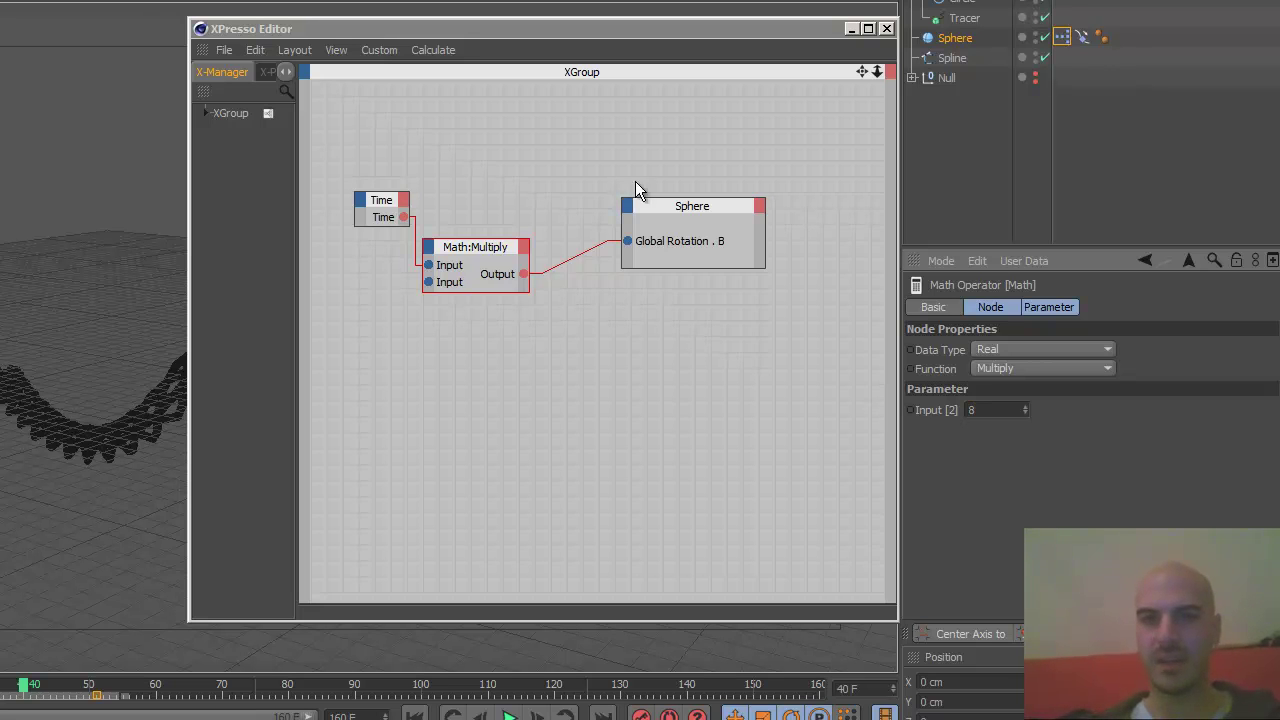
pyautogui.click(886, 28)
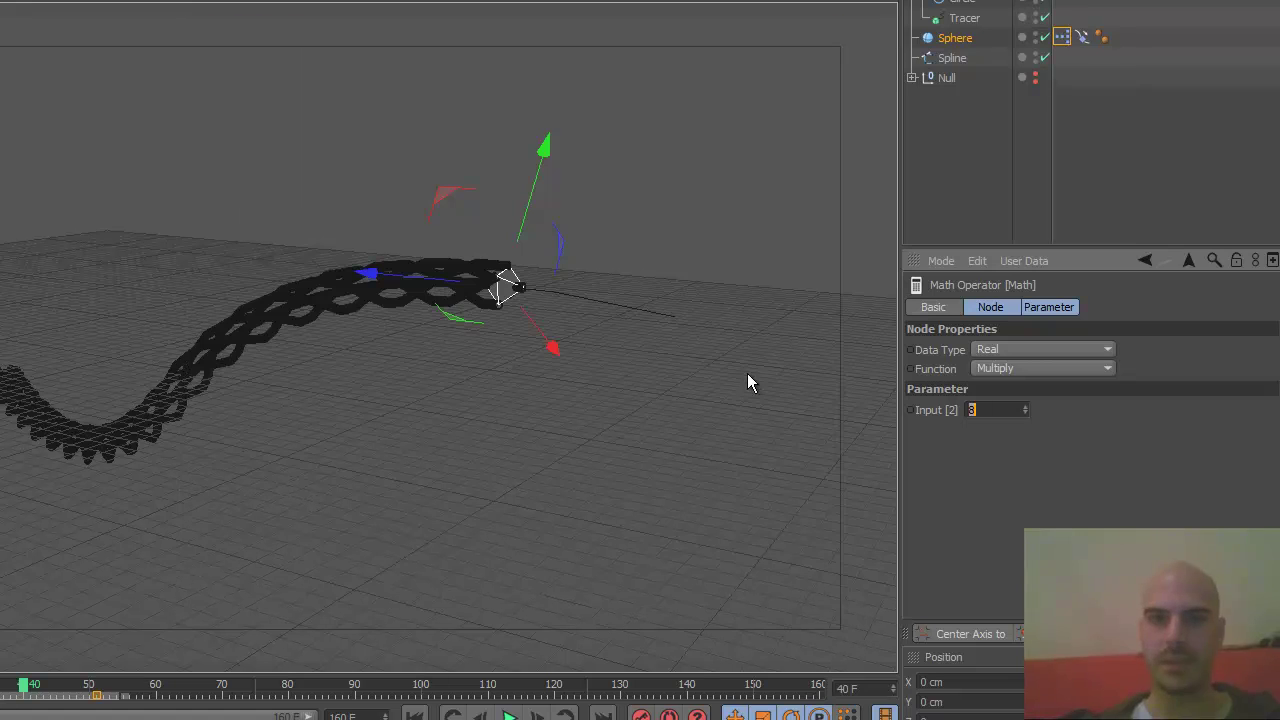
pyautogui.click(509, 716)
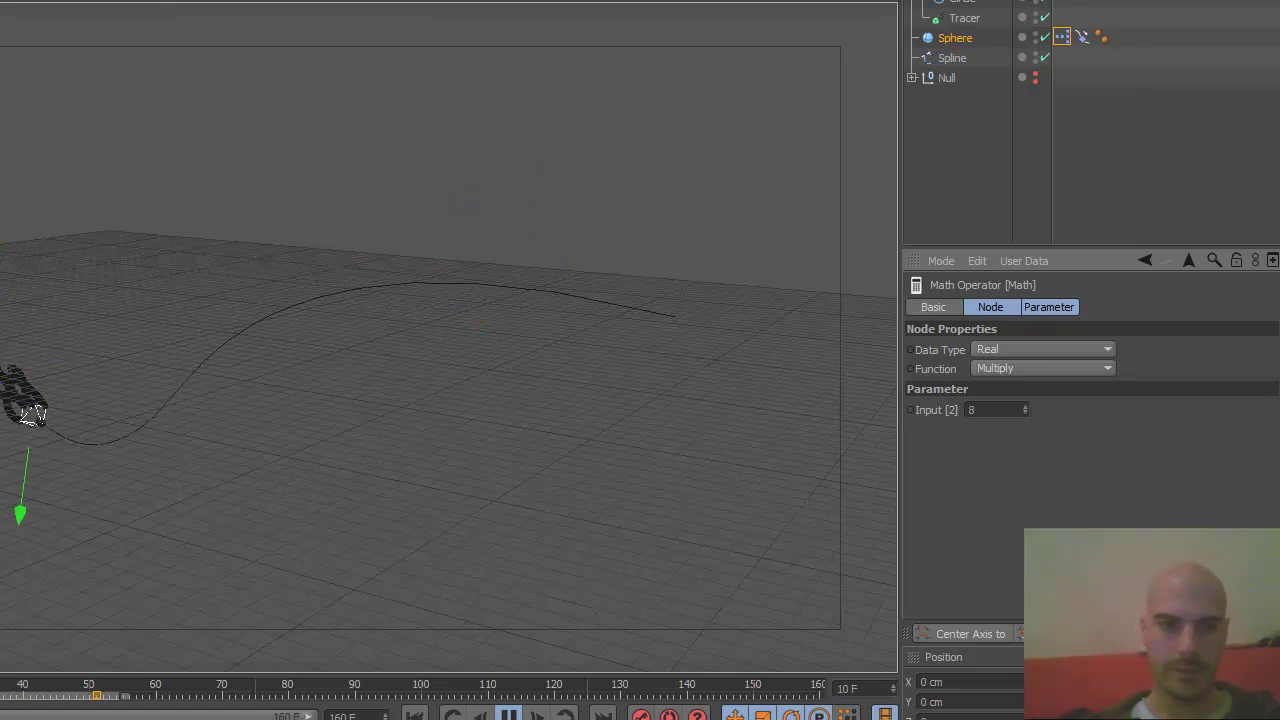
pyautogui.click(509, 716)
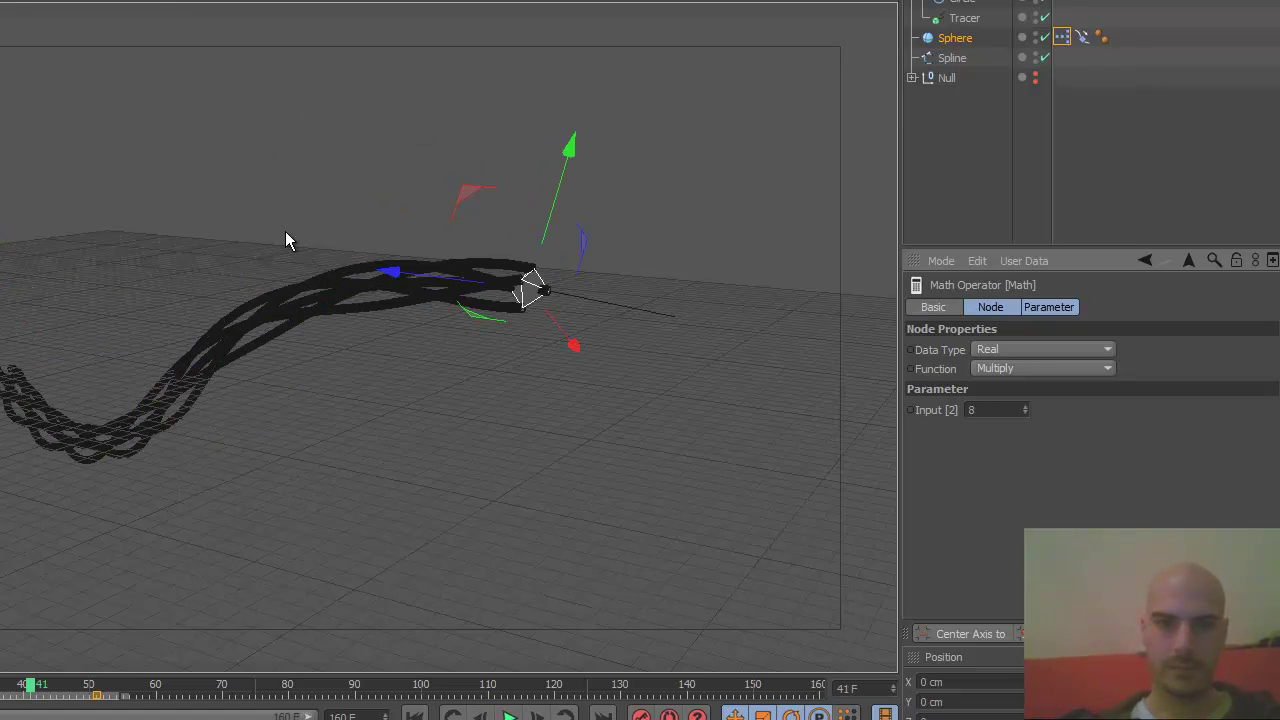
# Hide the Sphere in the editor and renderer, and render the twisted wires in the viewport at frame 41
pyautogui.click(1035, 35)
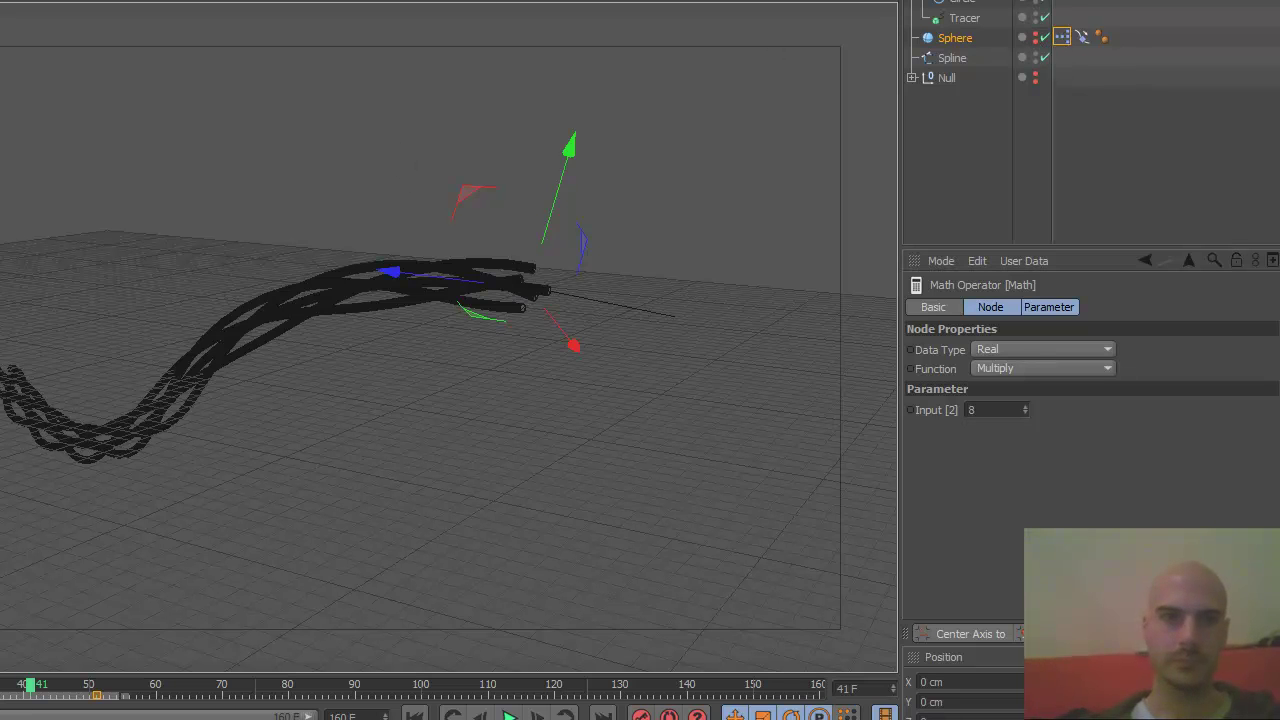
pyautogui.hotkey('ctrl', 'r')
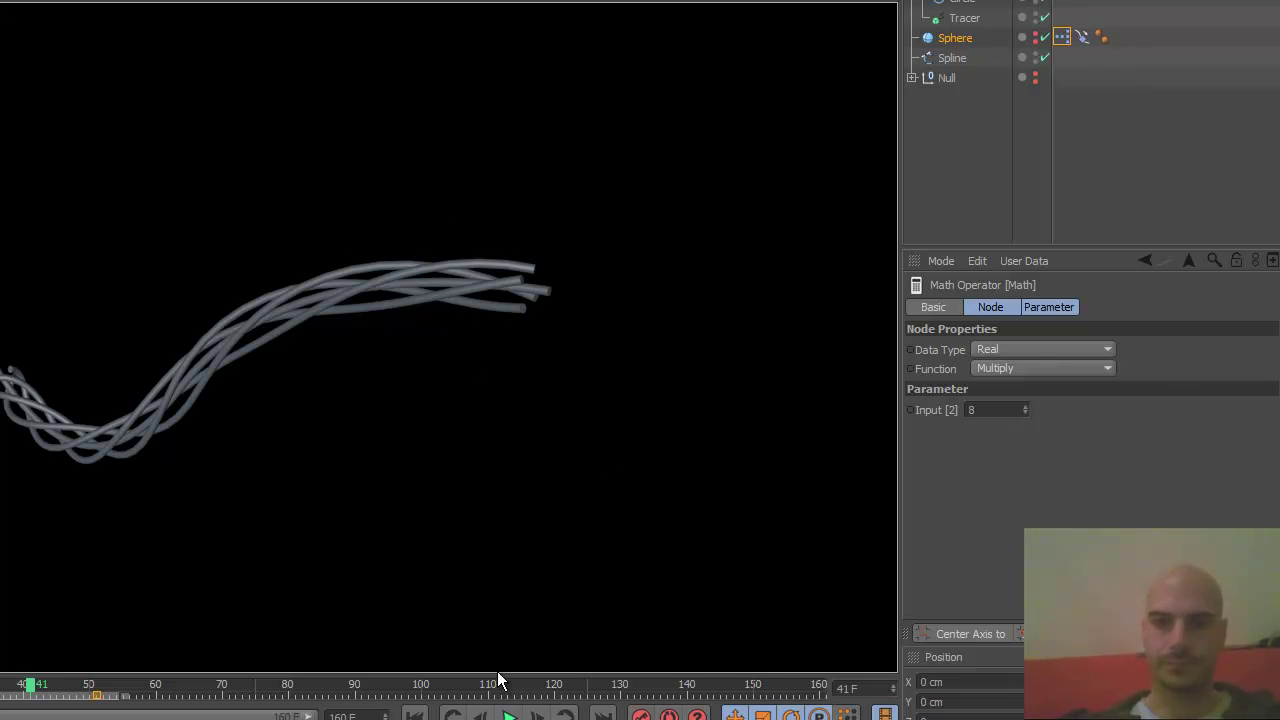
# Play the animation from the start to review the twisting wires with the Sphere hidden
pyautogui.click(416, 716)
pyautogui.click(509, 716)
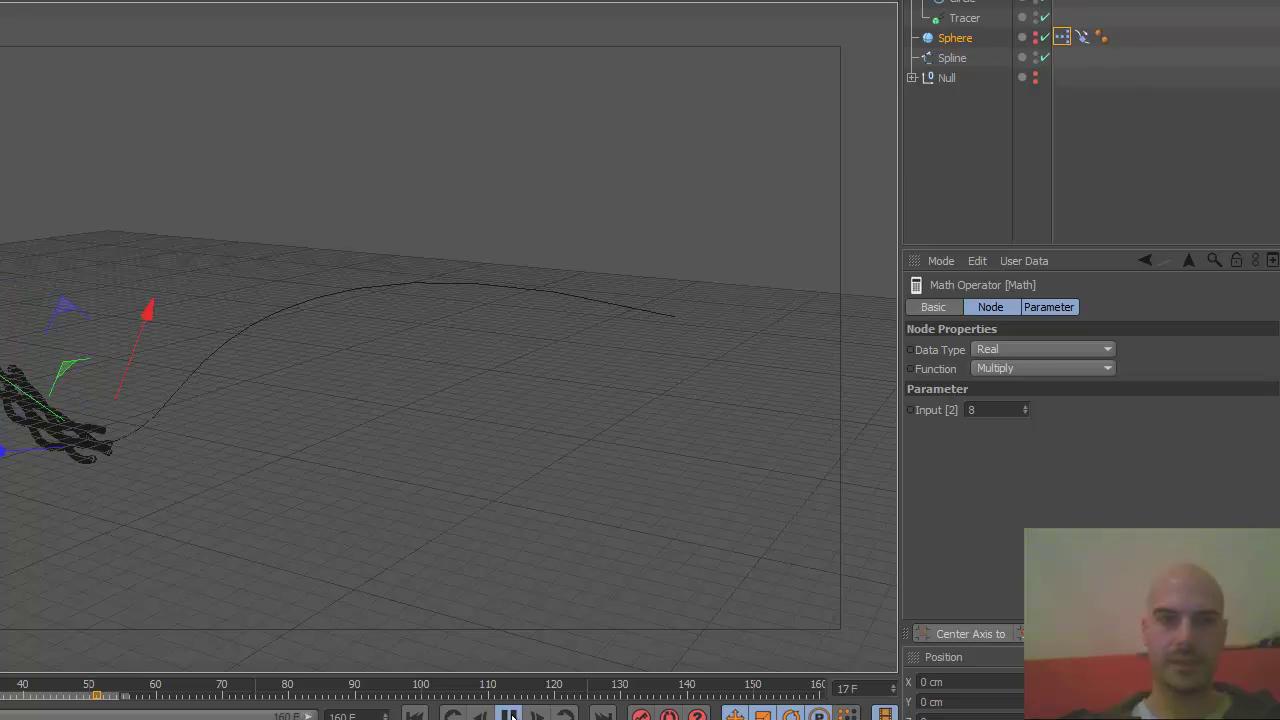
pyautogui.press('F8')
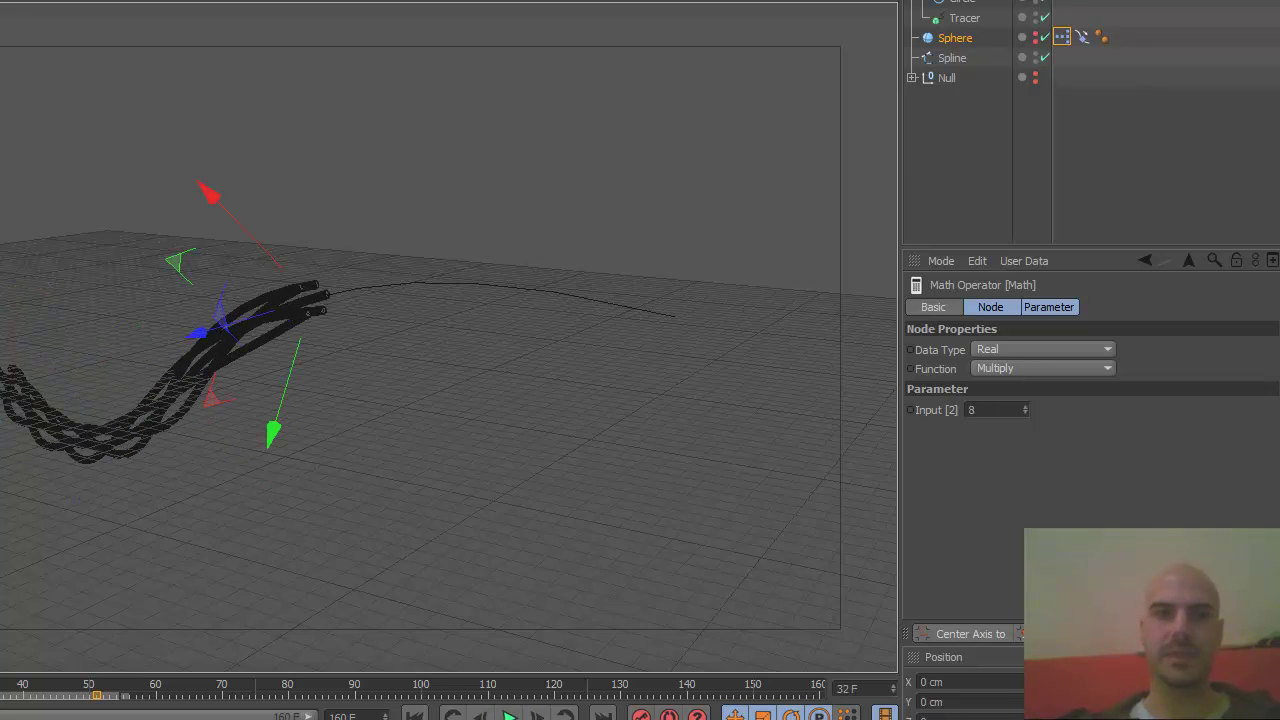